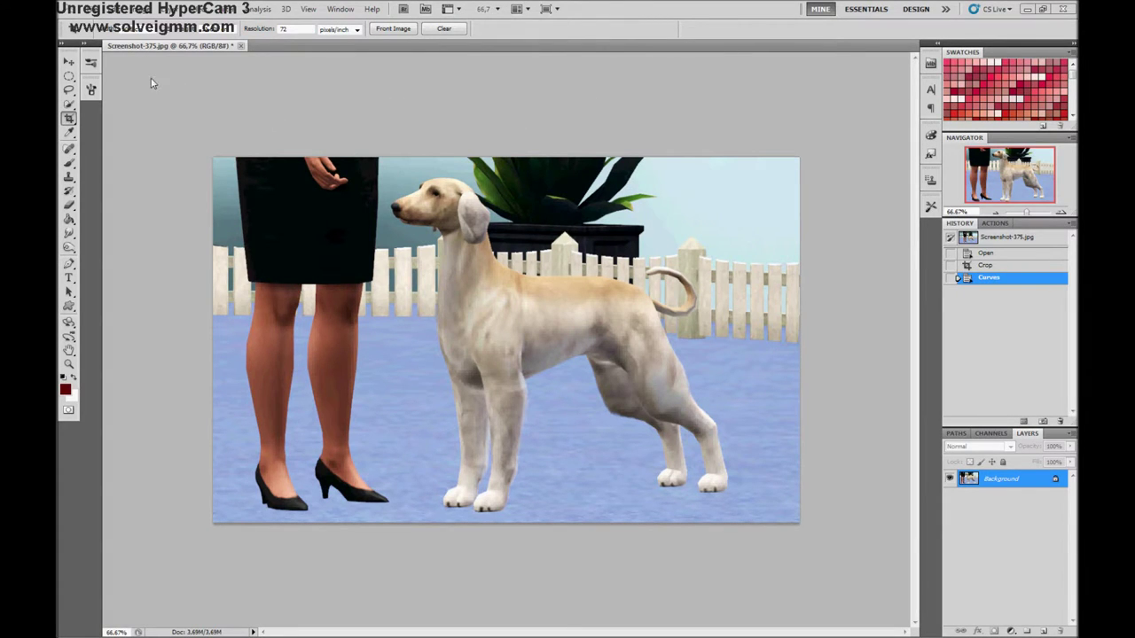
# Switch to the Quick Selection Tool and view the dog screenshot at 100%
pyautogui.click(69, 104)
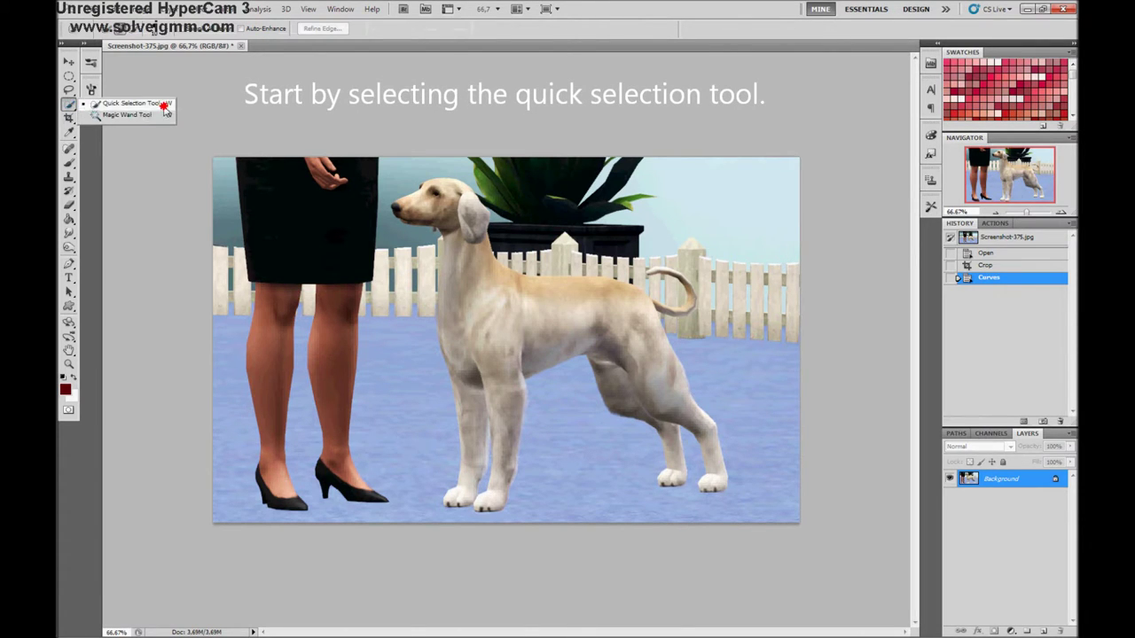
pyautogui.click(133, 104)
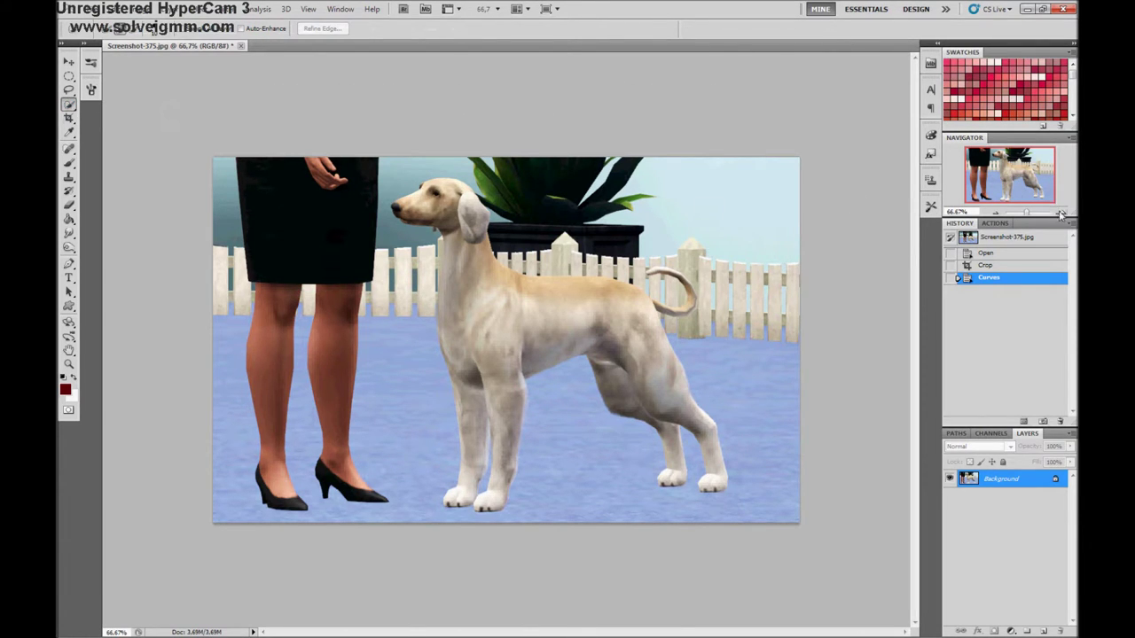
pyautogui.click(1061, 215)
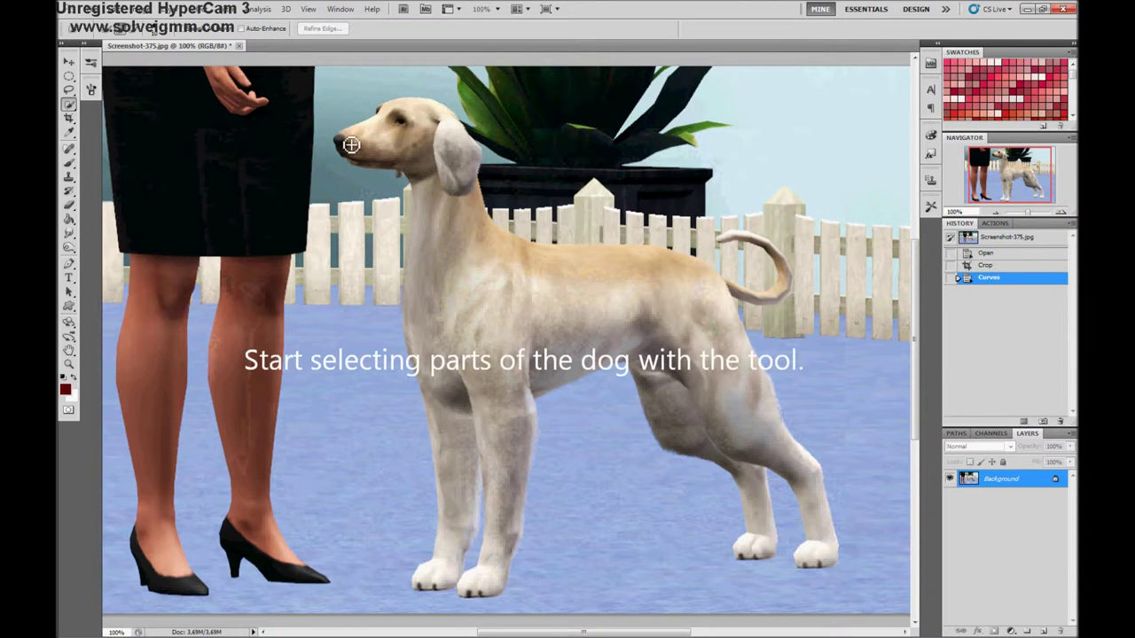
# Quick-select the dog's snout, ear, neck and chest, subtracting stray background
pyautogui.moveTo(366, 156)
pyautogui.mouseDown()
pyautogui.moveTo(344, 142)
pyautogui.moveTo(347, 155)
pyautogui.moveTo(427, 114)
pyautogui.moveTo(400, 123)
pyautogui.moveTo(439, 125)
pyautogui.moveTo(451, 157)
pyautogui.moveTo(507, 161)
pyautogui.mouseUp()
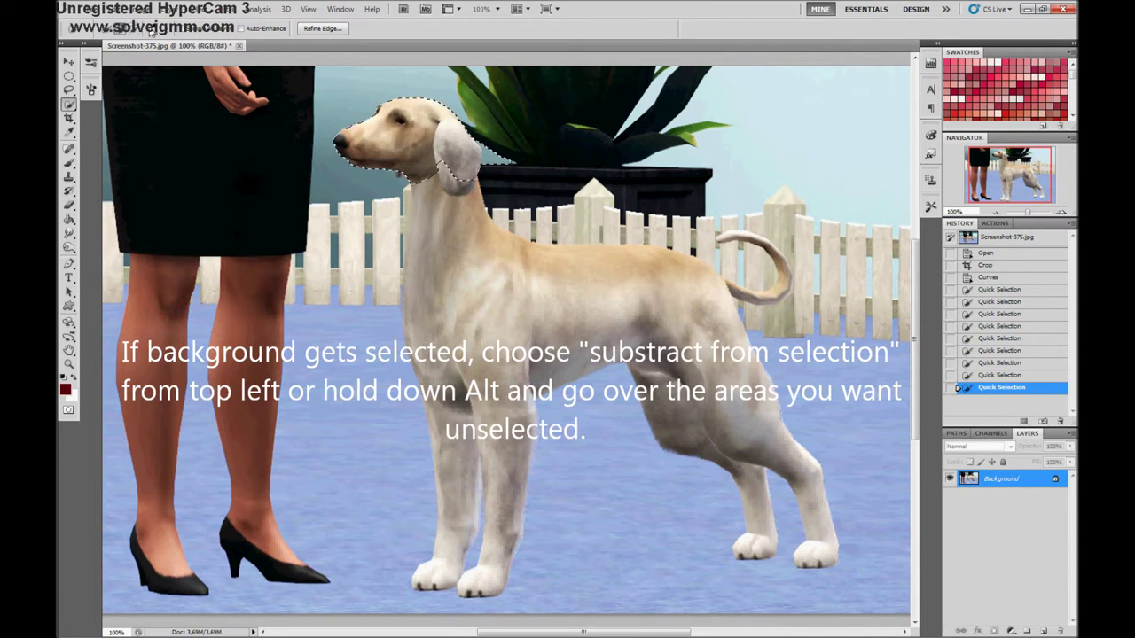
pyautogui.moveTo(486, 143); pyautogui.dragTo(493, 154)
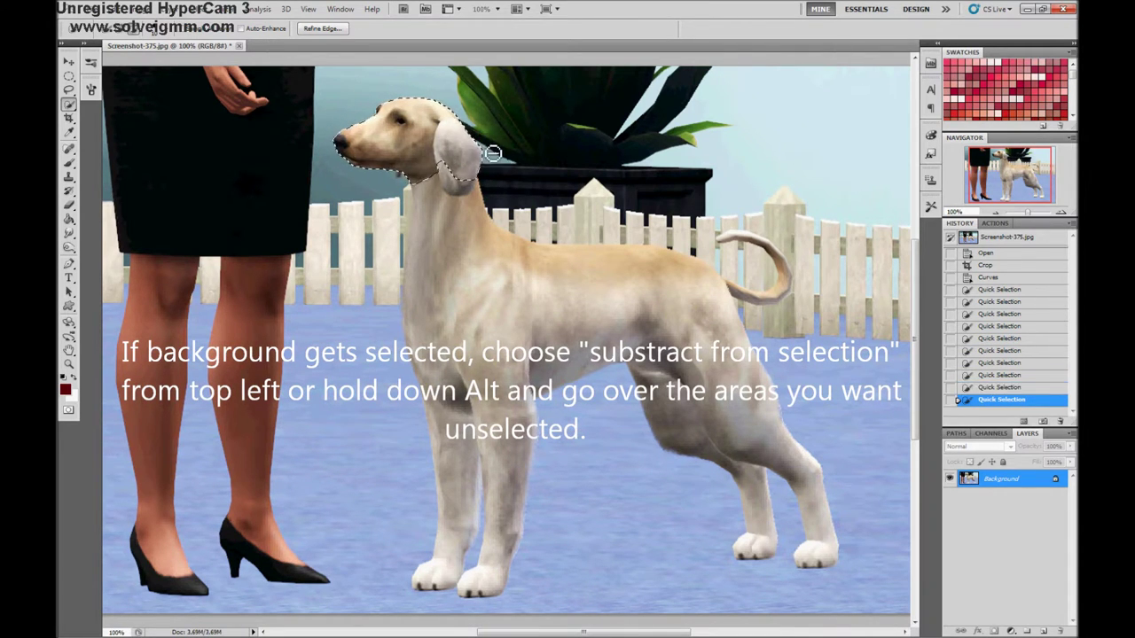
pyautogui.click(521, 168)
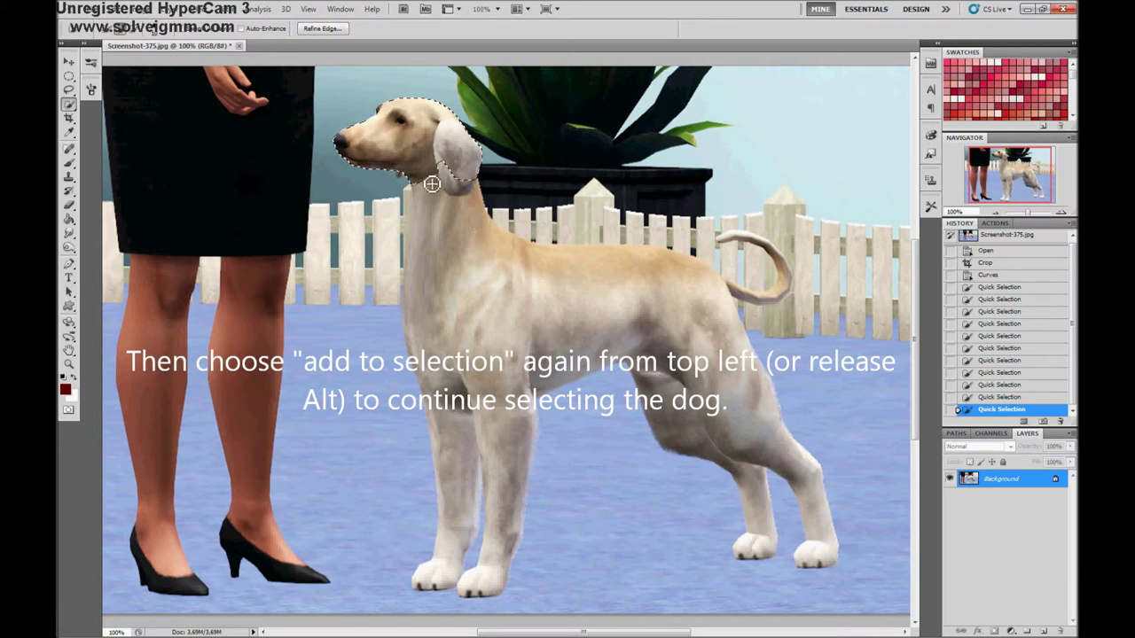
pyautogui.moveTo(434, 214)
pyautogui.mouseDown()
pyautogui.moveTo(438, 242)
pyautogui.moveTo(510, 261)
pyautogui.mouseUp()
pyautogui.moveTo(499, 219); pyautogui.dragTo(405, 360)
# Extend the selection over the front paw, front leg, shoulder and body
pyautogui.click(442, 587)
pyautogui.moveTo(473, 573)
pyautogui.mouseDown()
pyautogui.moveTo(491, 554)
pyautogui.moveTo(461, 601)
pyautogui.moveTo(509, 526)
pyautogui.moveTo(496, 524)
pyautogui.moveTo(528, 535)
pyautogui.mouseUp()
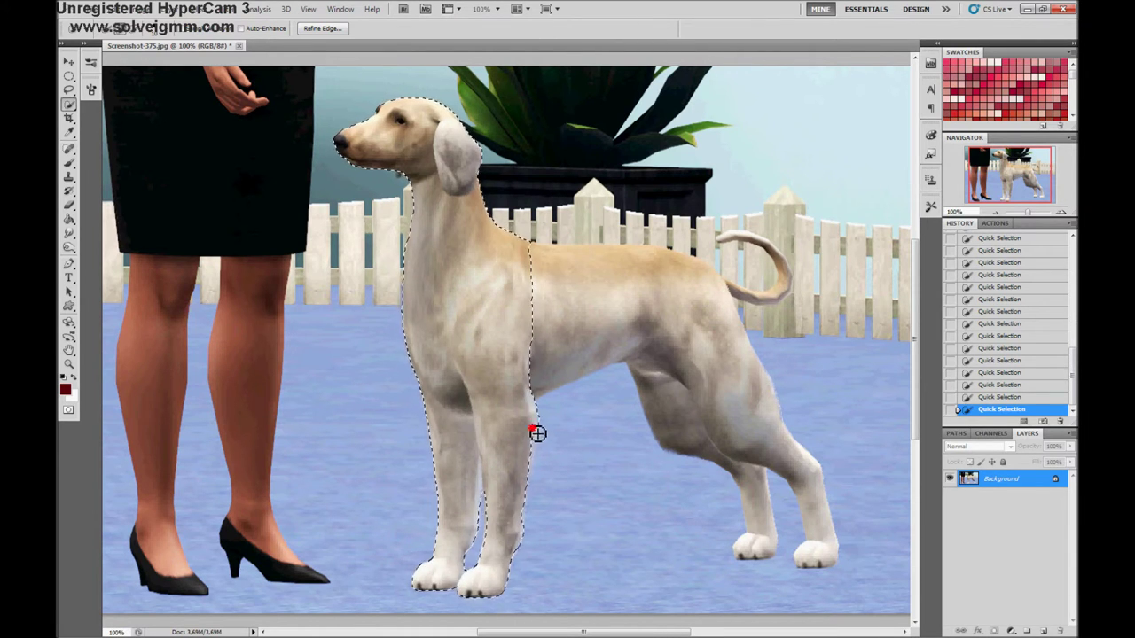
pyautogui.moveTo(623, 372)
pyautogui.mouseDown()
pyautogui.moveTo(611, 252)
pyautogui.moveTo(588, 240)
pyautogui.moveTo(683, 317)
pyautogui.moveTo(740, 278)
pyautogui.moveTo(637, 283)
pyautogui.moveTo(570, 322)
pyautogui.moveTo(567, 413)
pyautogui.moveTo(583, 471)
pyautogui.moveTo(558, 484)
pyautogui.moveTo(615, 512)
pyautogui.moveTo(580, 317)
pyautogui.moveTo(537, 236)
pyautogui.moveTo(532, 170)
pyautogui.mouseUp()
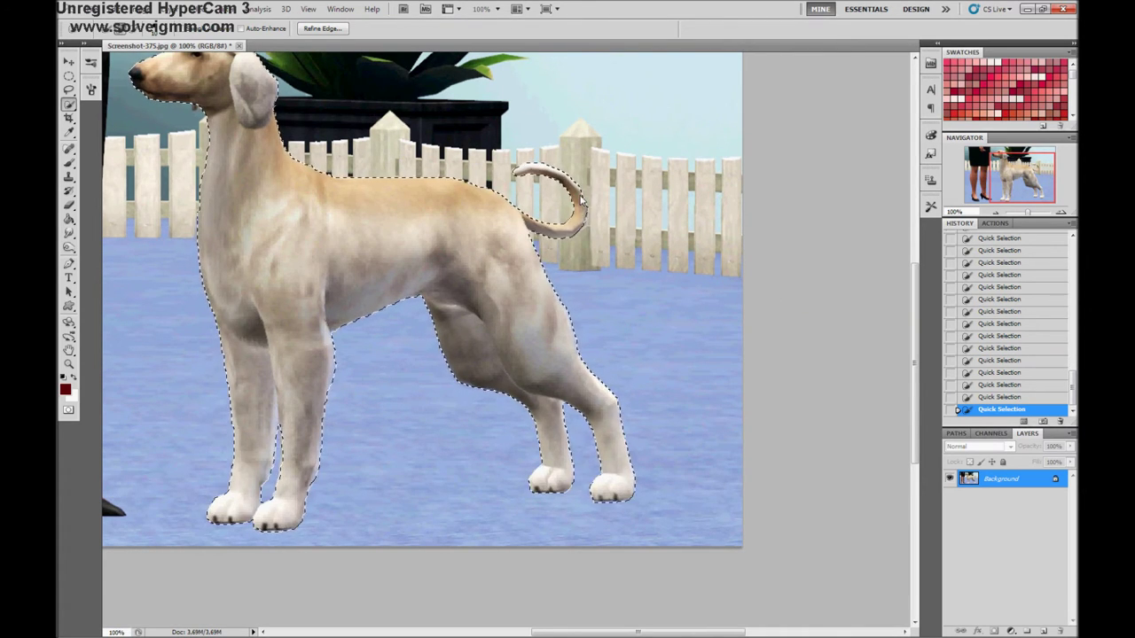
pyautogui.moveTo(615, 261); pyautogui.dragTo(719, 357)
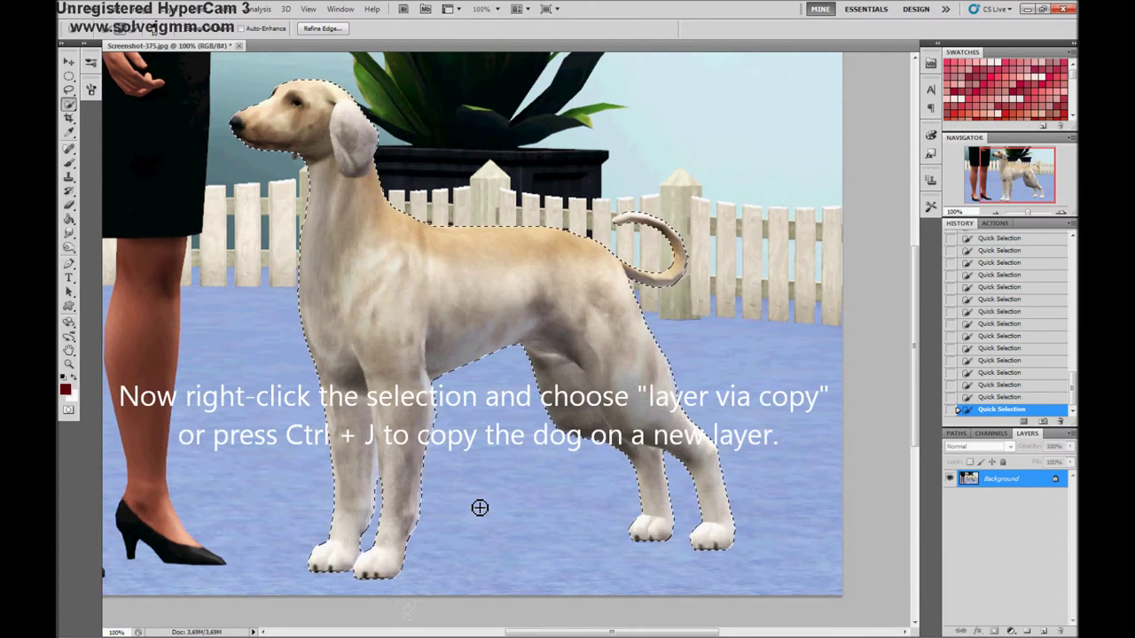
# Copy the selected dog onto Layer 1 and check the cutout by toggling the background
pyautogui.rightClick(392, 302)
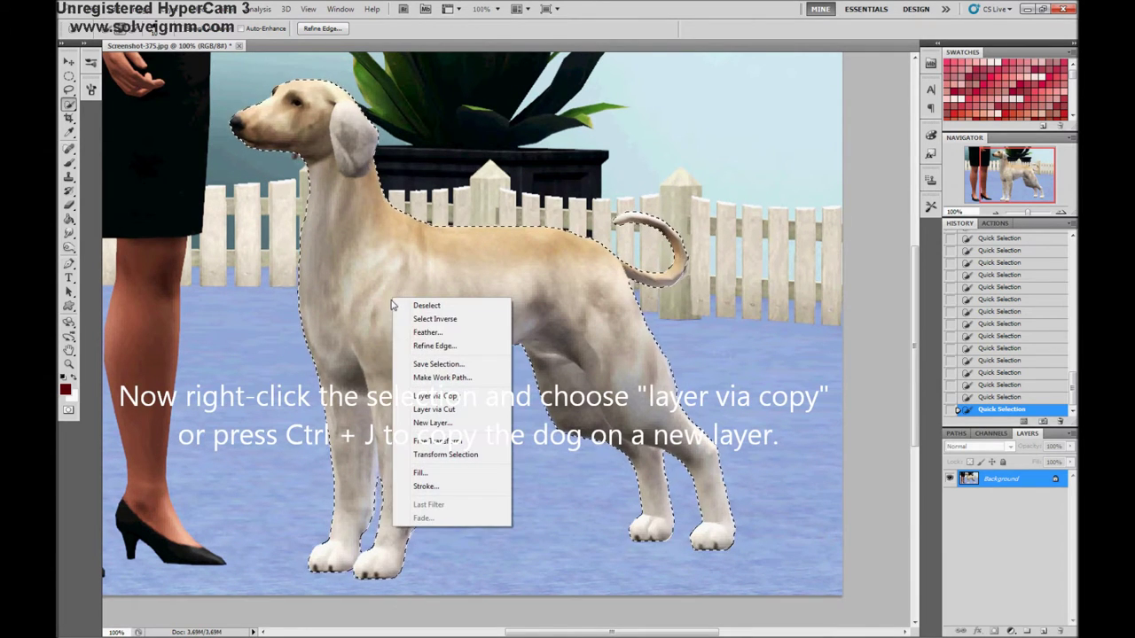
pyautogui.click(434, 395)
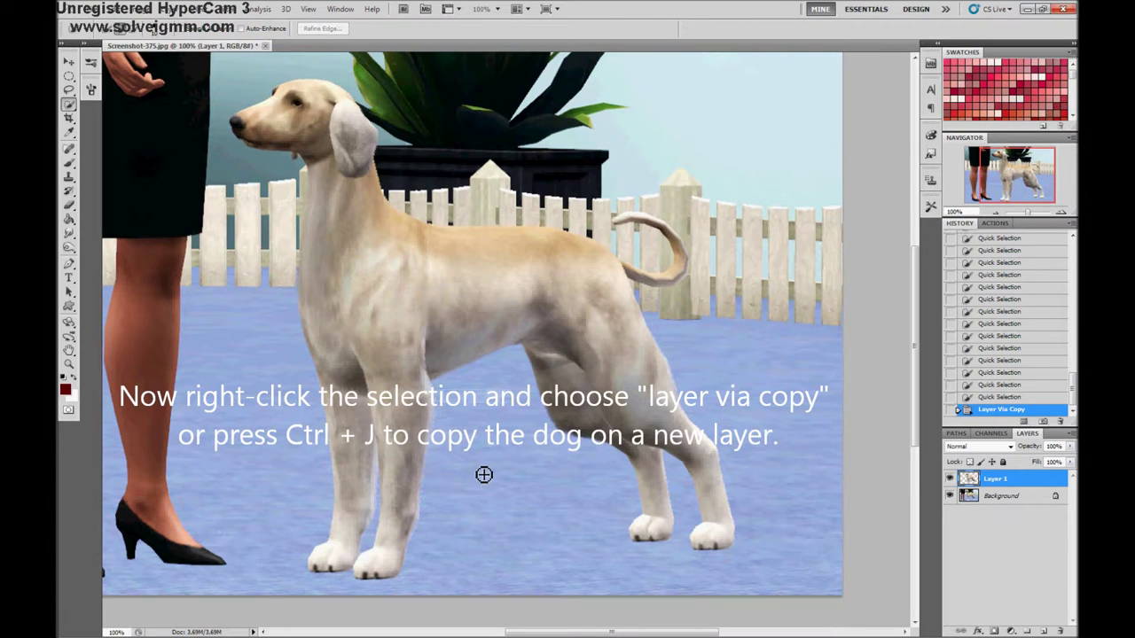
pyautogui.click(950, 499)
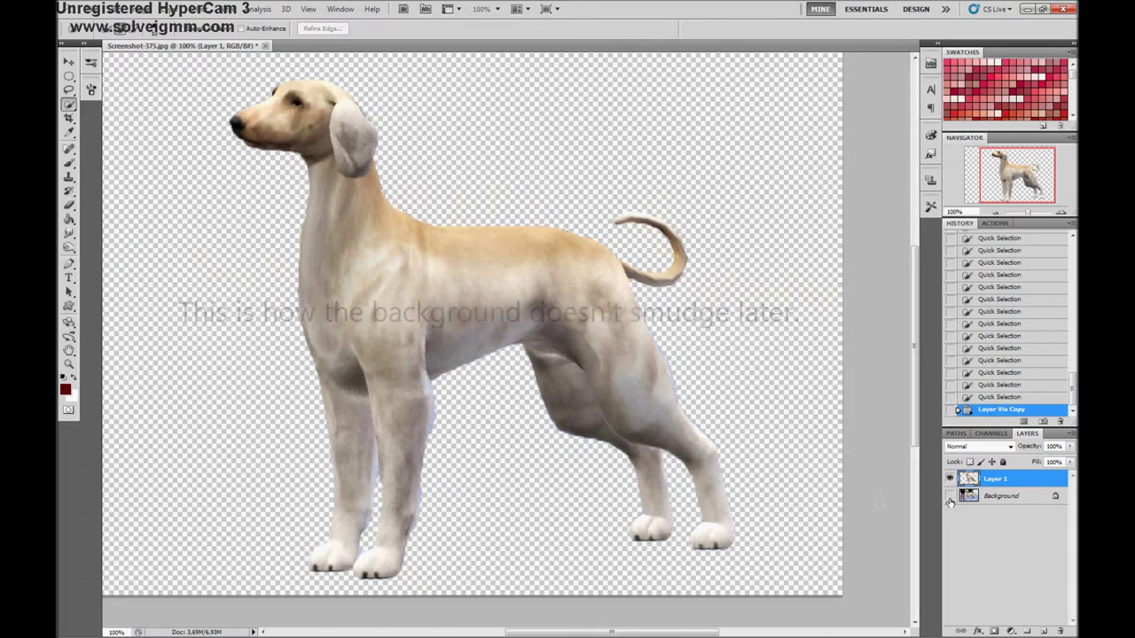
pyautogui.click(950, 498)
# Duplicate Layer 1 as a backup named 'Layer 1 copy'
pyautogui.rightClick(1006, 480)
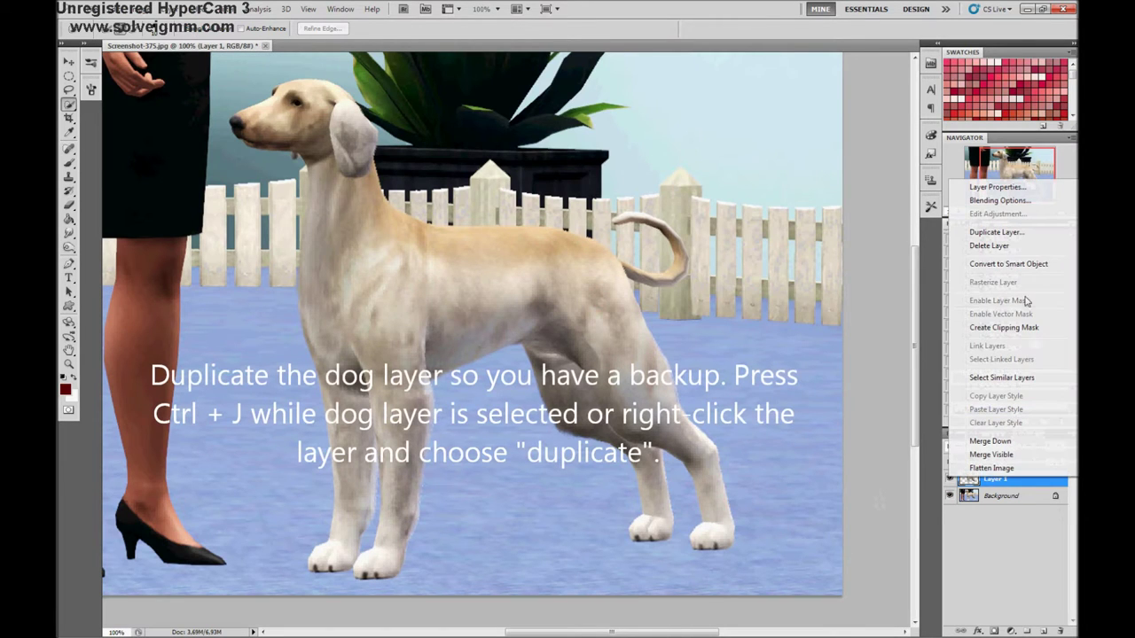
pyautogui.click(995, 232)
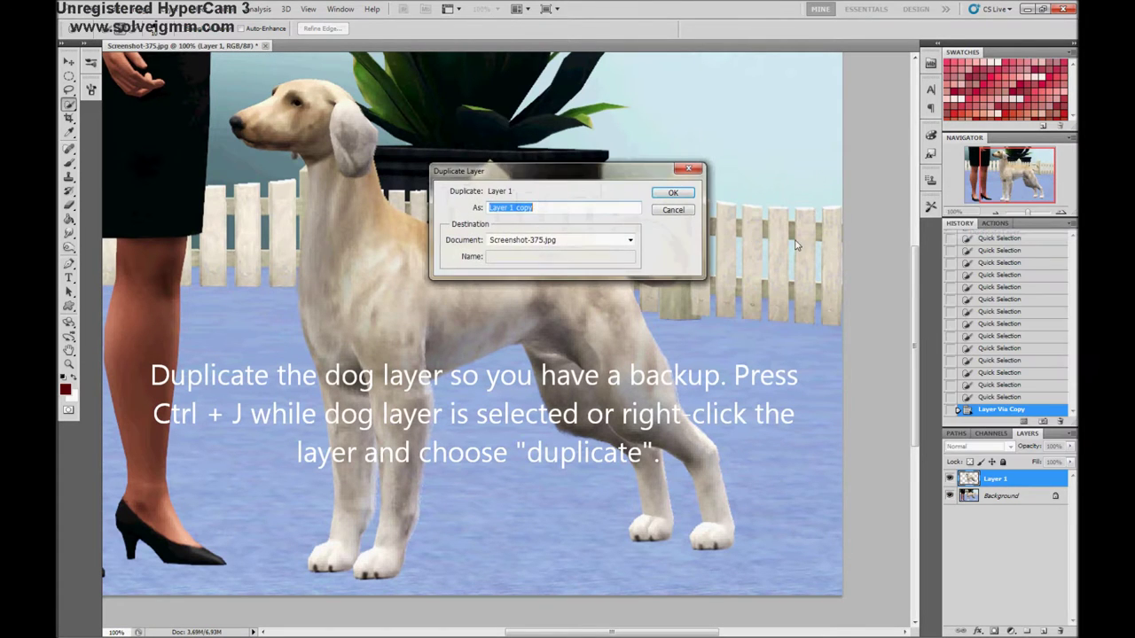
pyautogui.click(683, 194)
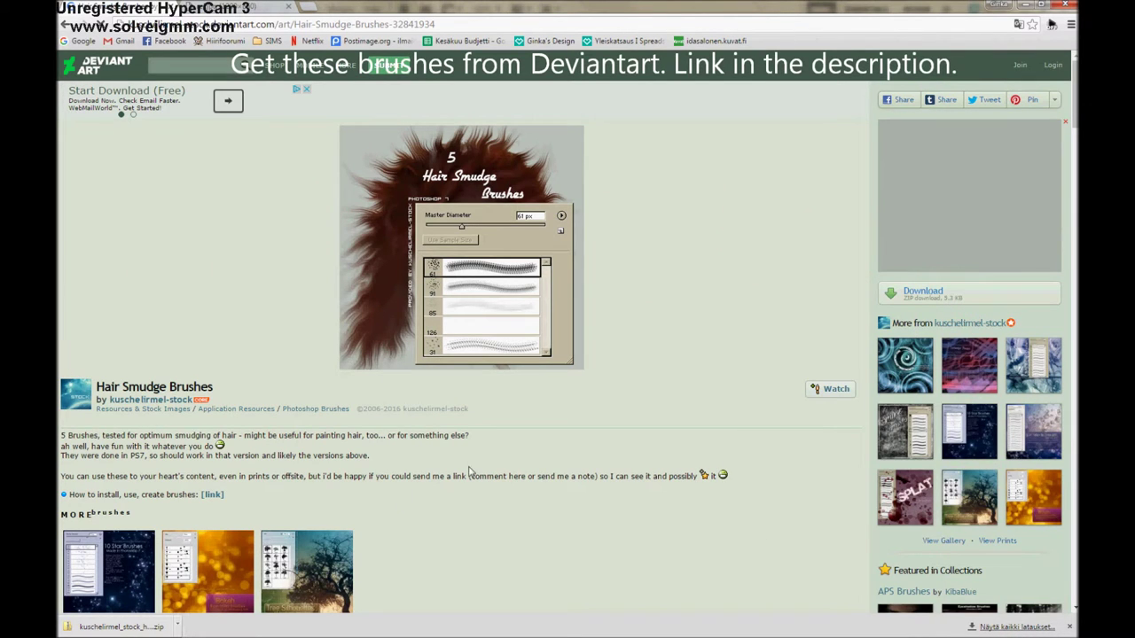
# Download the Hair Smudge Brushes zip from its DeviantArt page
pyautogui.click(982, 301)
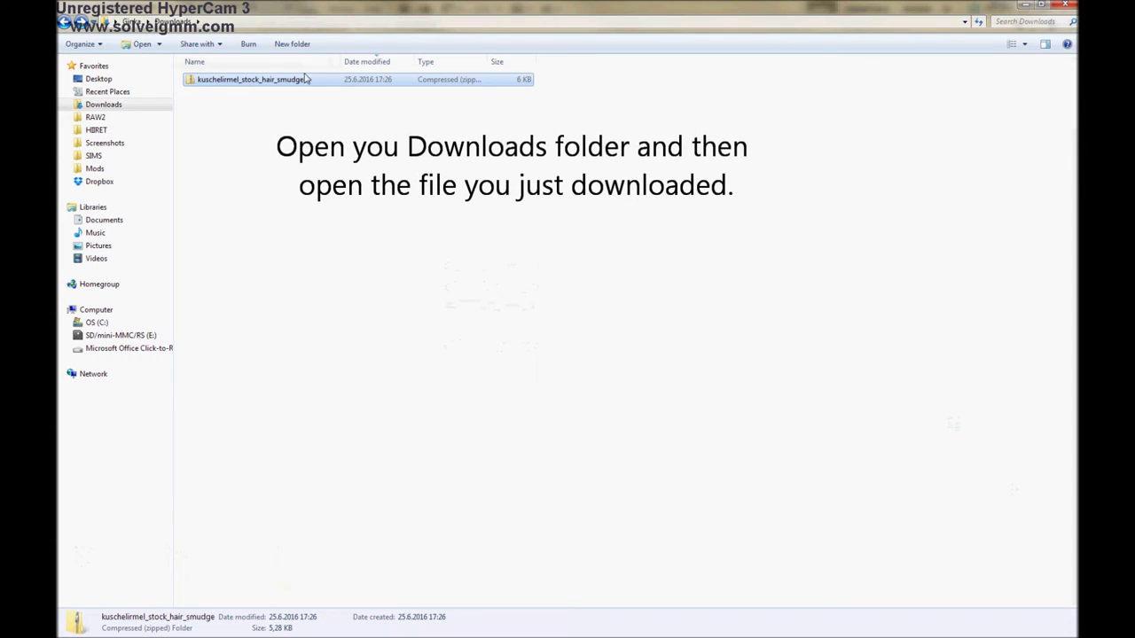
# Open the downloaded zip and open its ABR file to install the hair smudge brushes
pyautogui.doubleClick(286, 84)
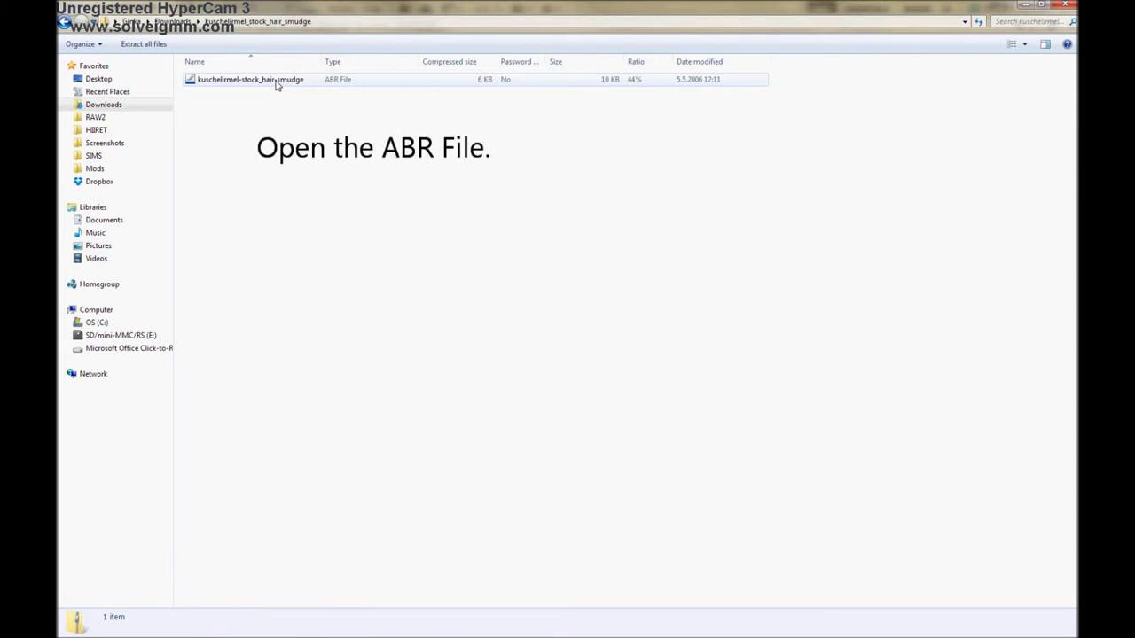
pyautogui.rightClick(277, 83)
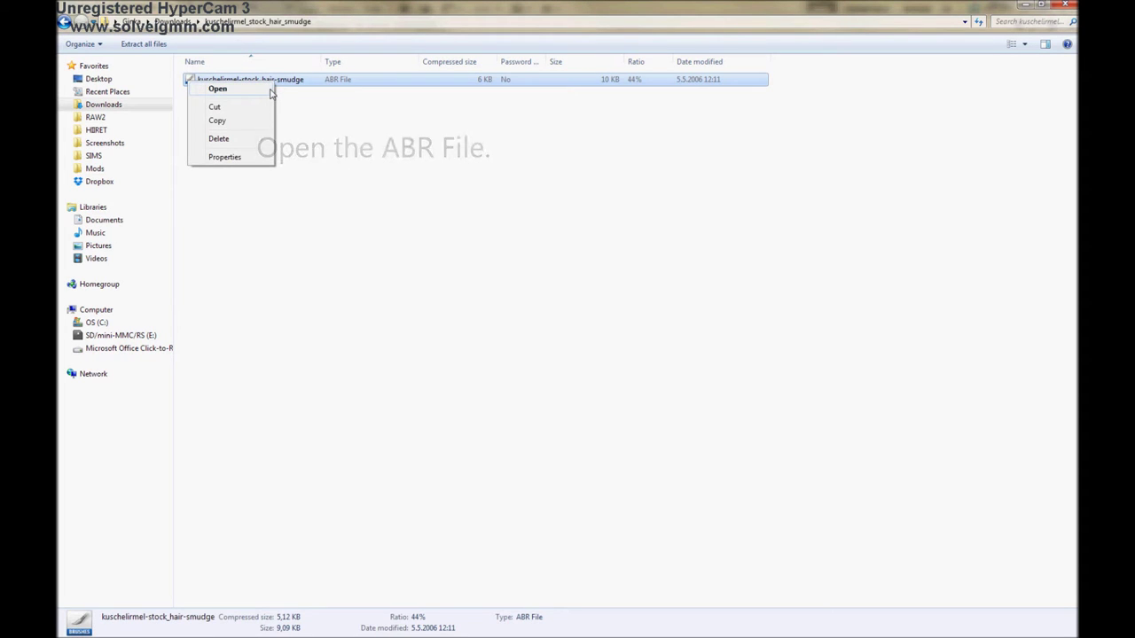
pyautogui.click(271, 91)
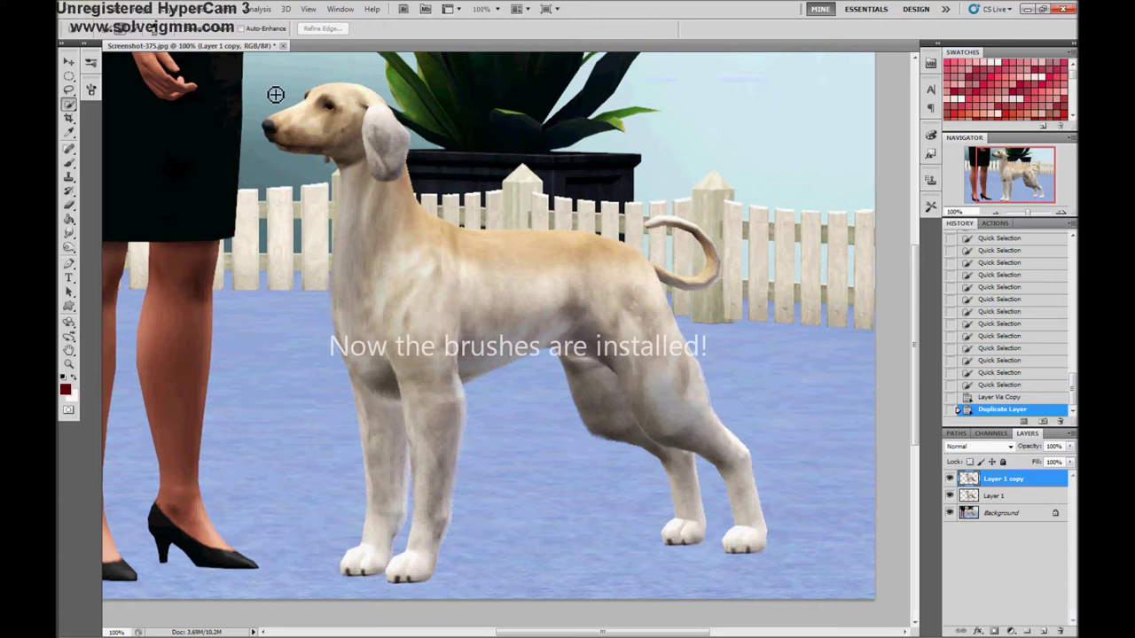
# Lasso the dog's right front leg and copy it onto a new layer
pyautogui.click(70, 162)
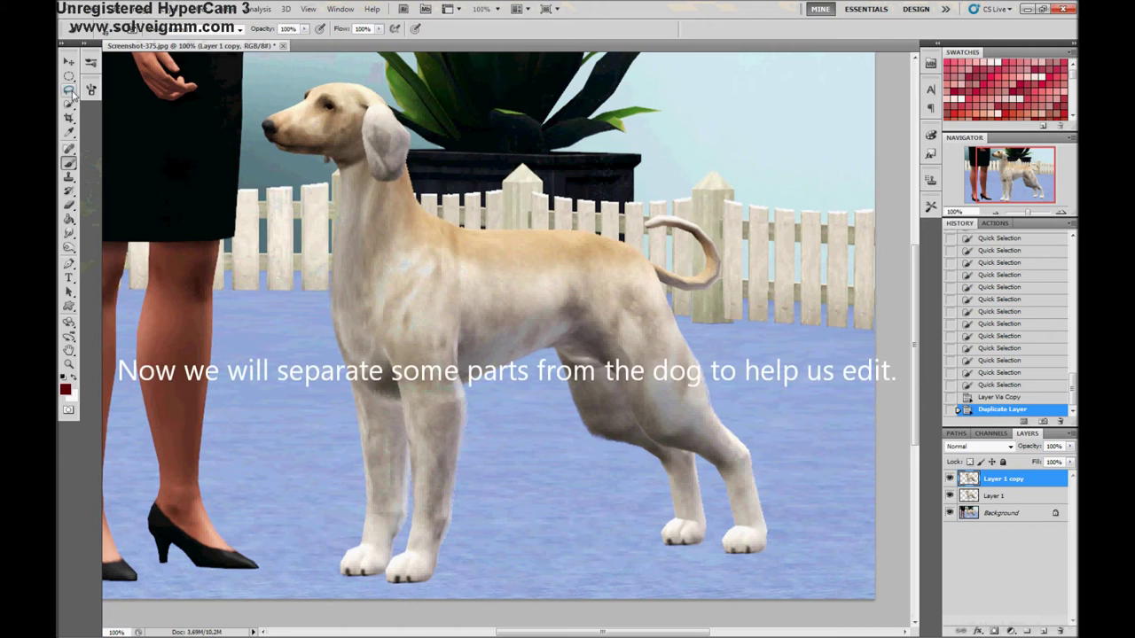
pyautogui.click(70, 90)
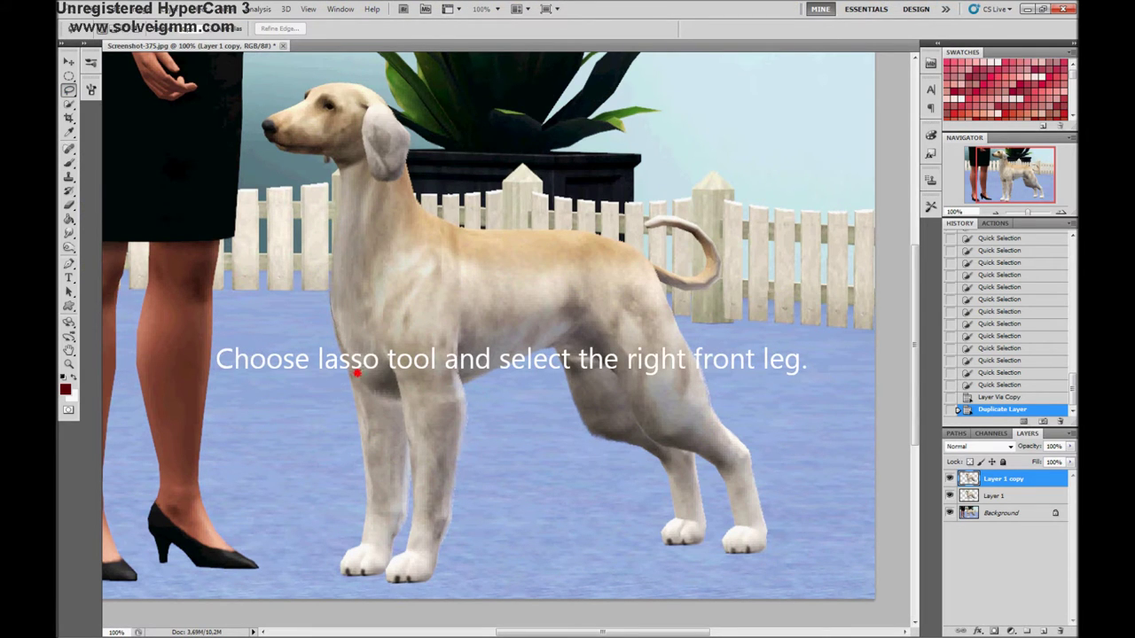
pyautogui.moveTo(400, 403); pyautogui.dragTo(408, 443)
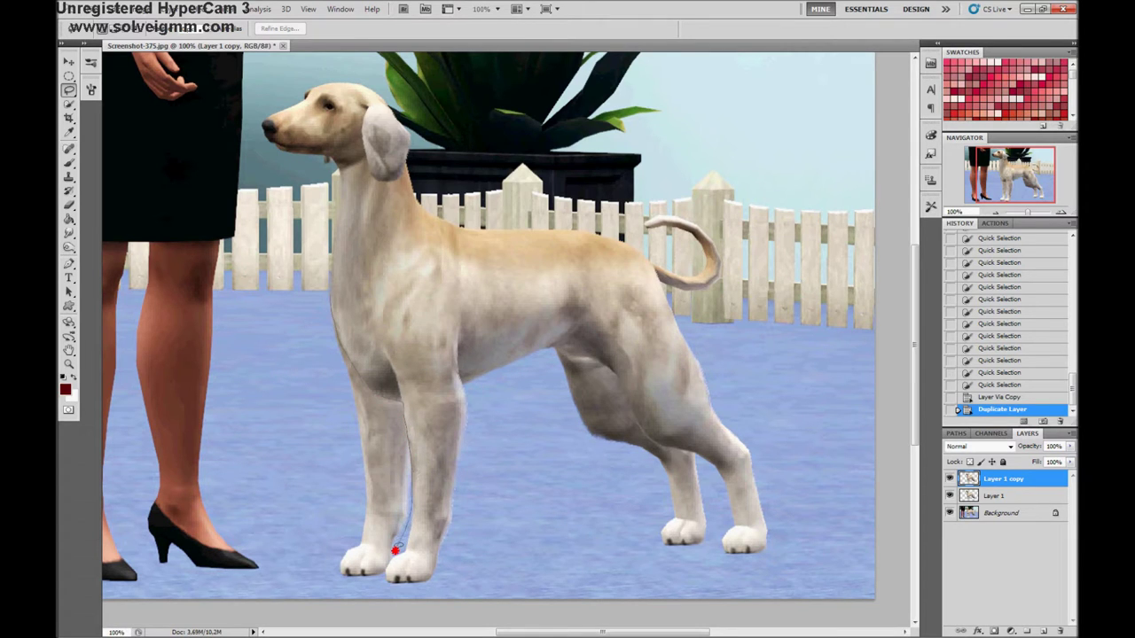
pyautogui.moveTo(310, 321); pyautogui.dragTo(311, 316)
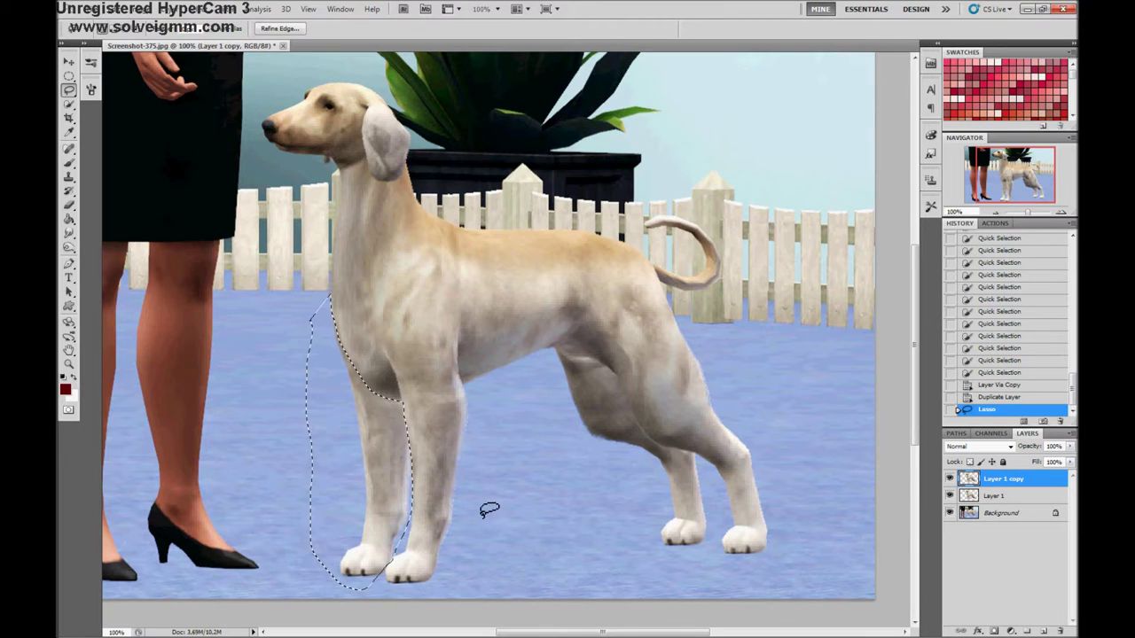
pyautogui.rightClick(379, 237)
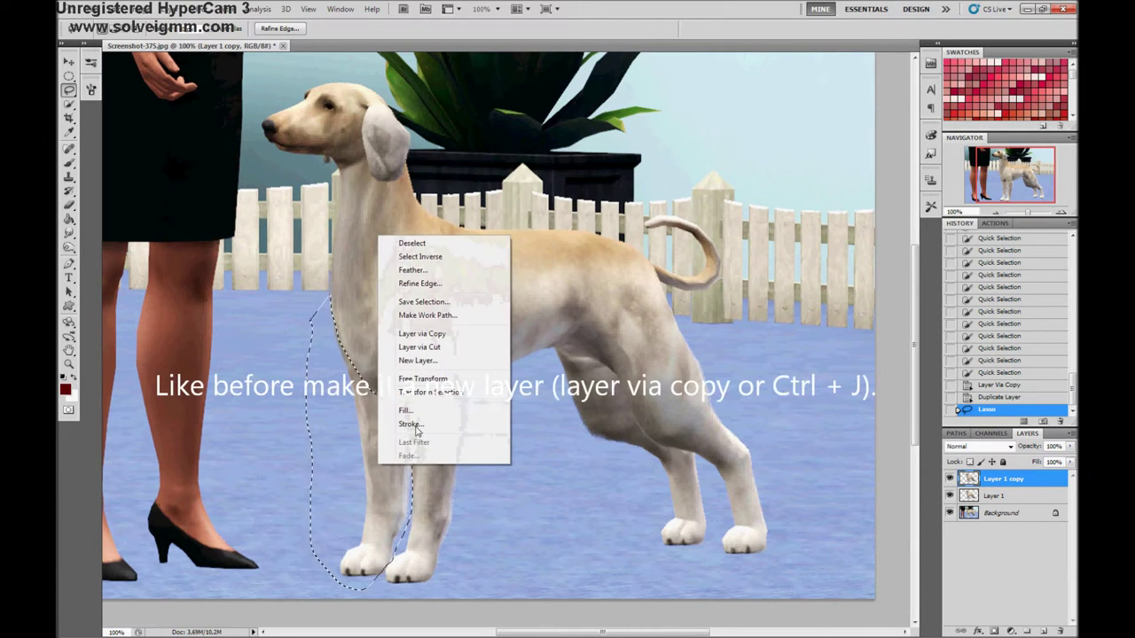
pyautogui.click(422, 333)
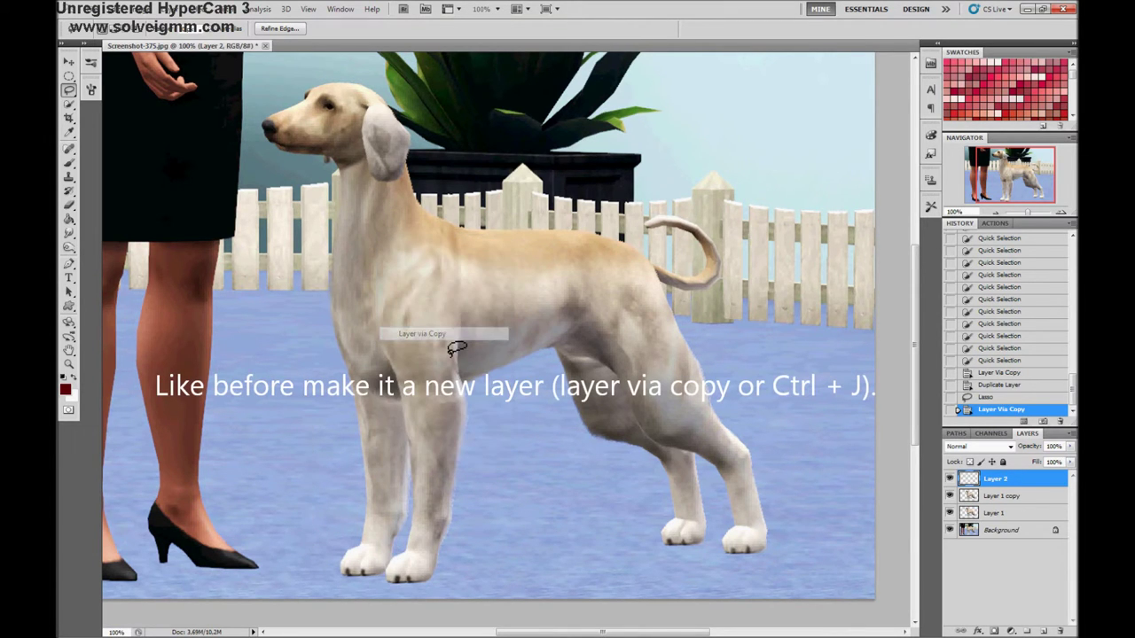
# Rename the new leg layer 'front leg right'
pyautogui.doubleClick(994, 480)
pyautogui.write('front leg')
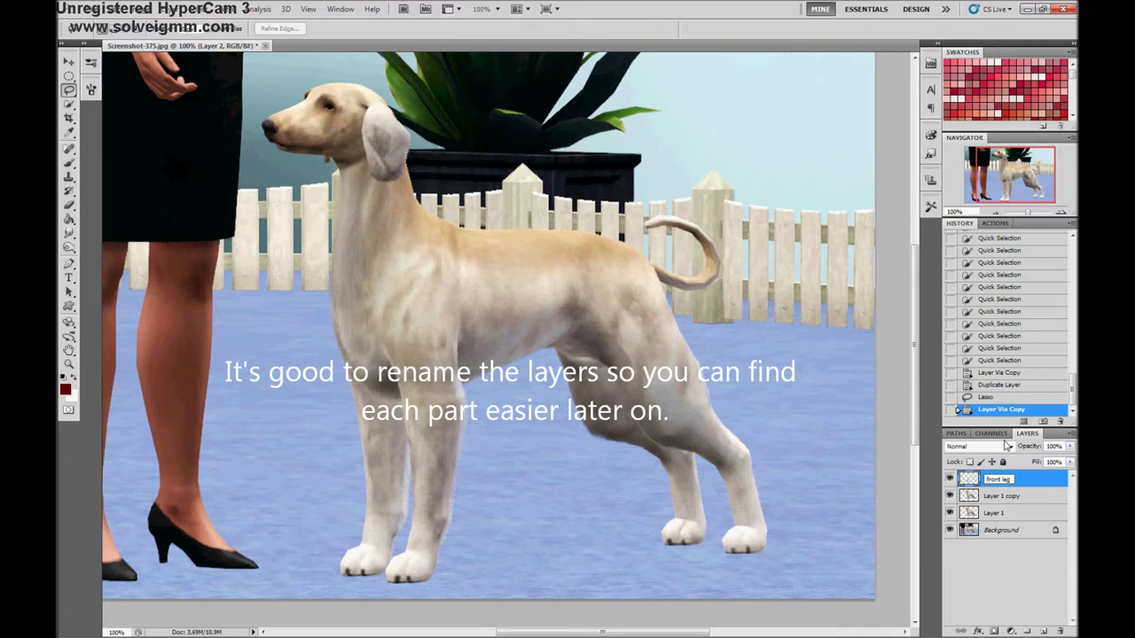
pyautogui.write('right')
pyautogui.press('Return')
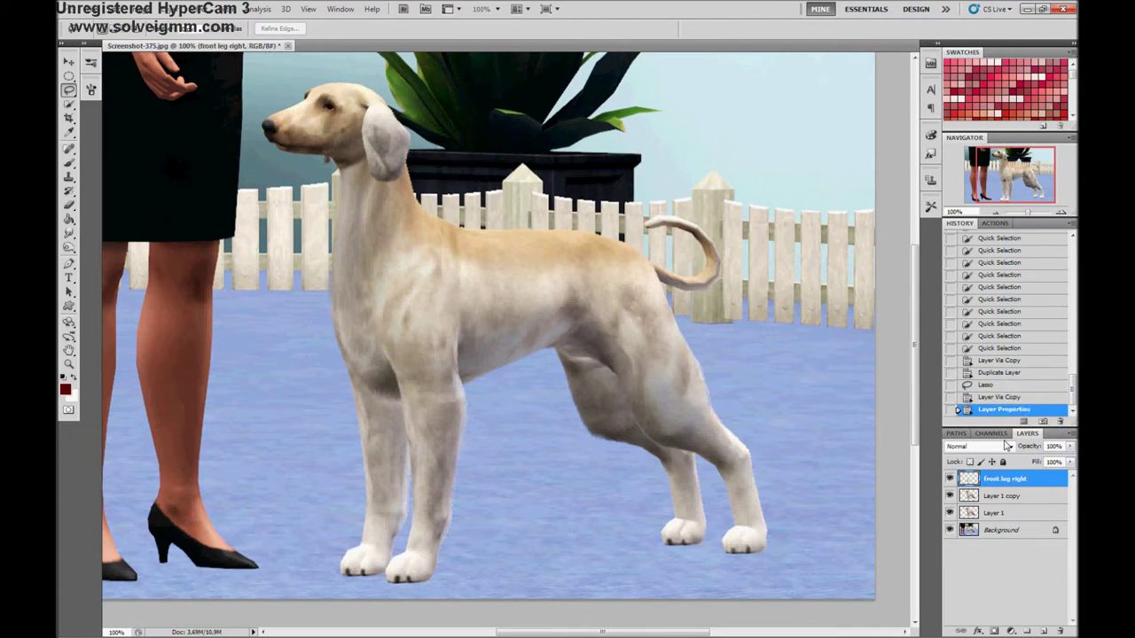
pyautogui.moveTo(403, 261)
pyautogui.mouseDown()
pyautogui.moveTo(465, 390)
pyautogui.moveTo(390, 557)
pyautogui.mouseUp()
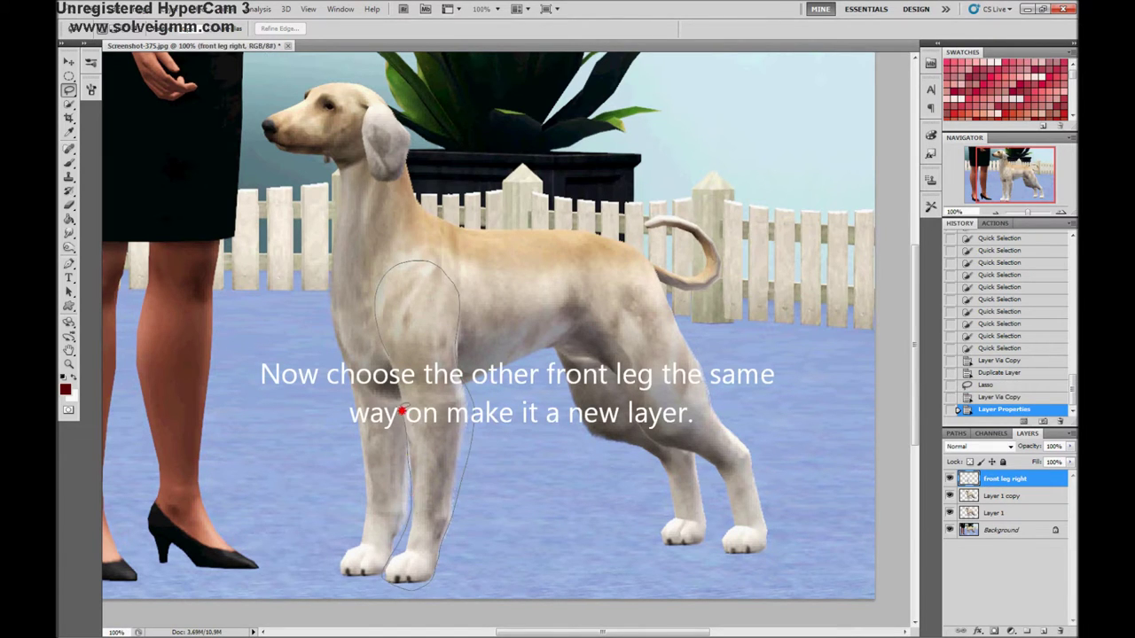
# Finish lassoing the other front leg and rename Layer 1 copy to 'body'
pyautogui.moveTo(402, 410)
pyautogui.mouseDown()
pyautogui.moveTo(456, 304)
pyautogui.moveTo(492, 409)
pyautogui.mouseUp()
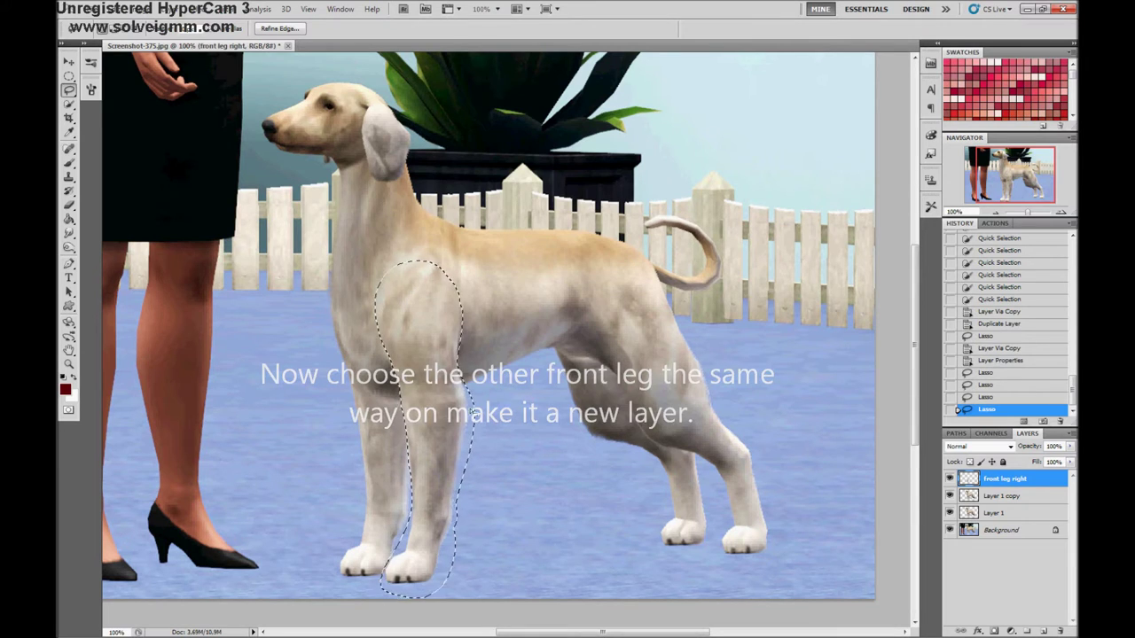
pyautogui.doubleClick(1001, 496)
pyautogui.write('body')
pyautogui.press('Return')
# Copy the selected front leg onto a new layer named 'front leg left'
pyautogui.rightClick(424, 392)
pyautogui.click(465, 487)
pyautogui.write('left')
pyautogui.press('Return')
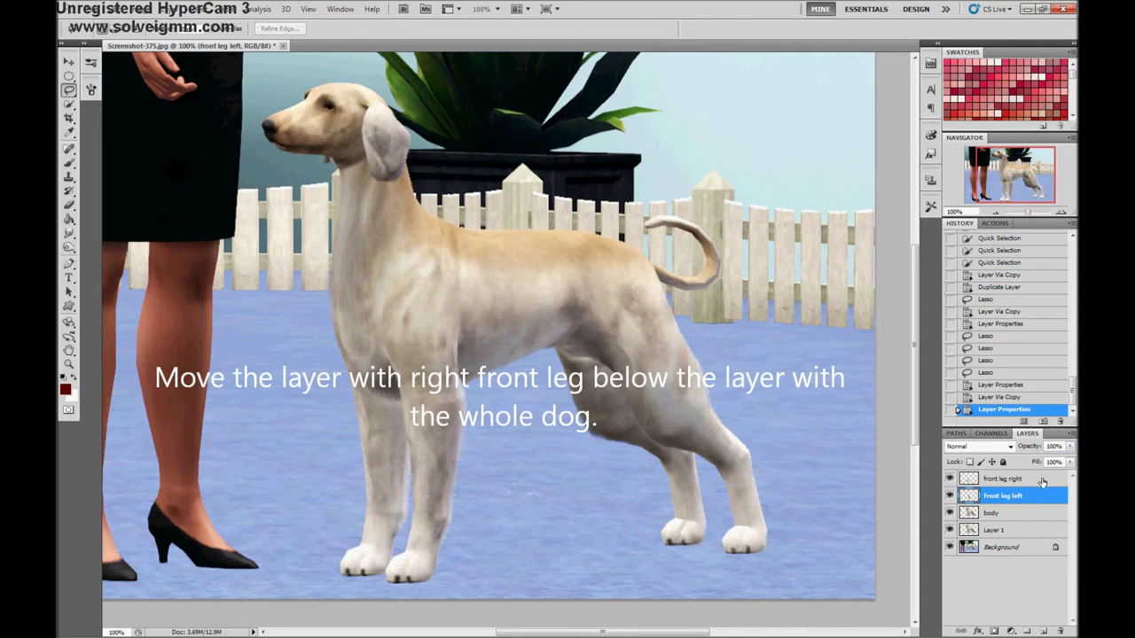
# Move 'front leg right' between body and Layer 1, and hide the background
pyautogui.moveTo(1044, 479); pyautogui.dragTo(1030, 518)
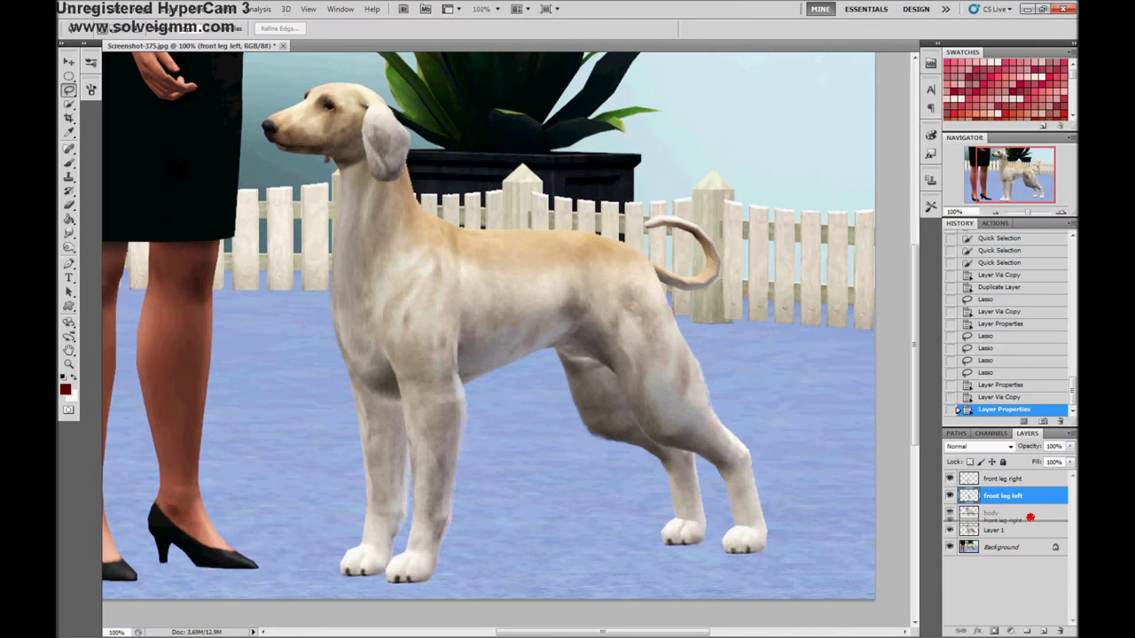
pyautogui.moveTo(1030, 518); pyautogui.dragTo(1042, 527)
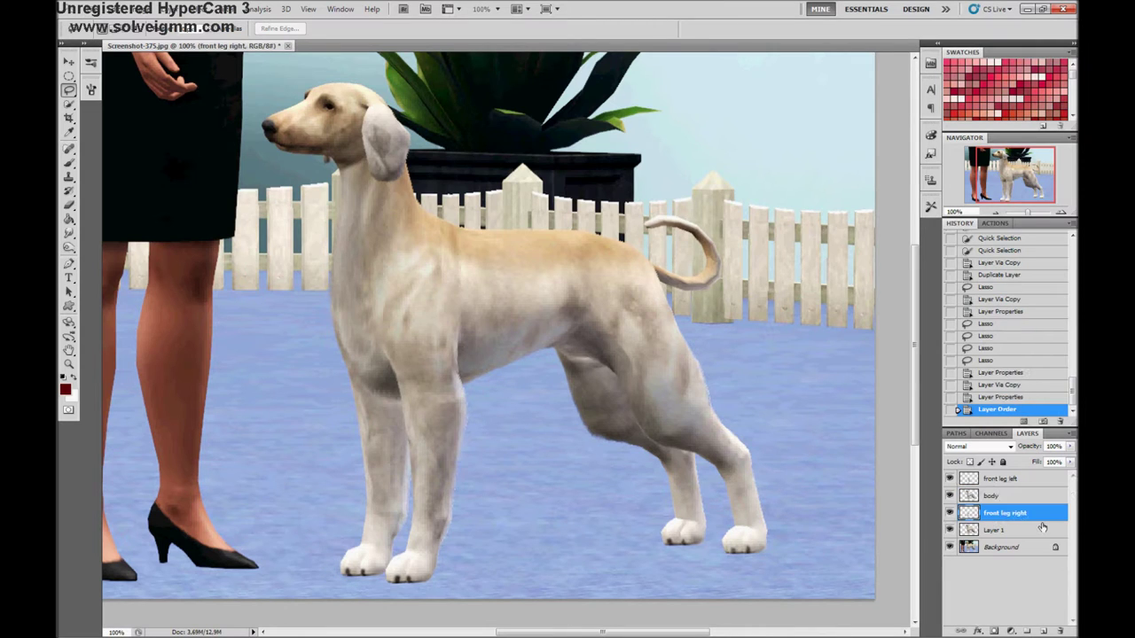
pyautogui.click(949, 549)
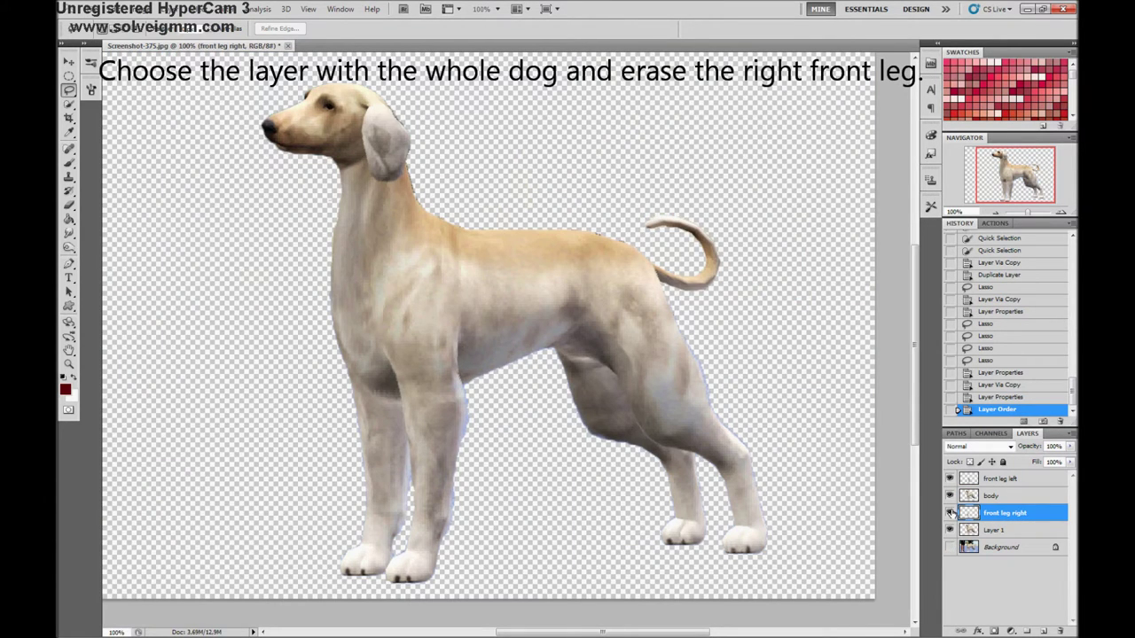
# Hide front leg right and Layer 1, then erase the right front leg and paw from body
pyautogui.click(949, 513)
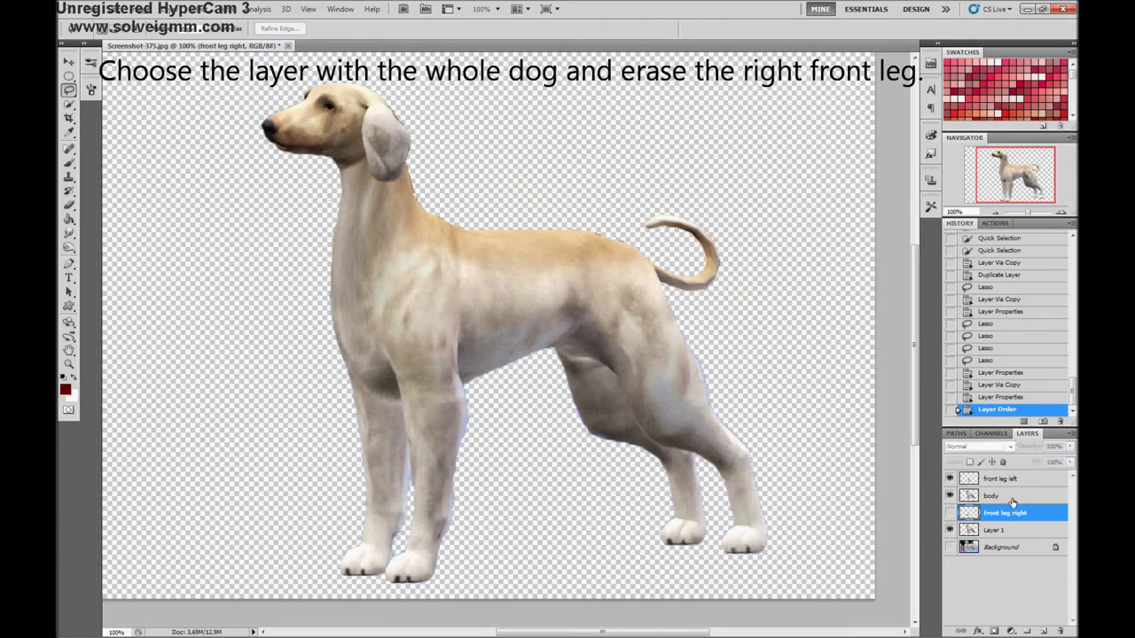
pyautogui.click(1005, 499)
pyautogui.press('e')
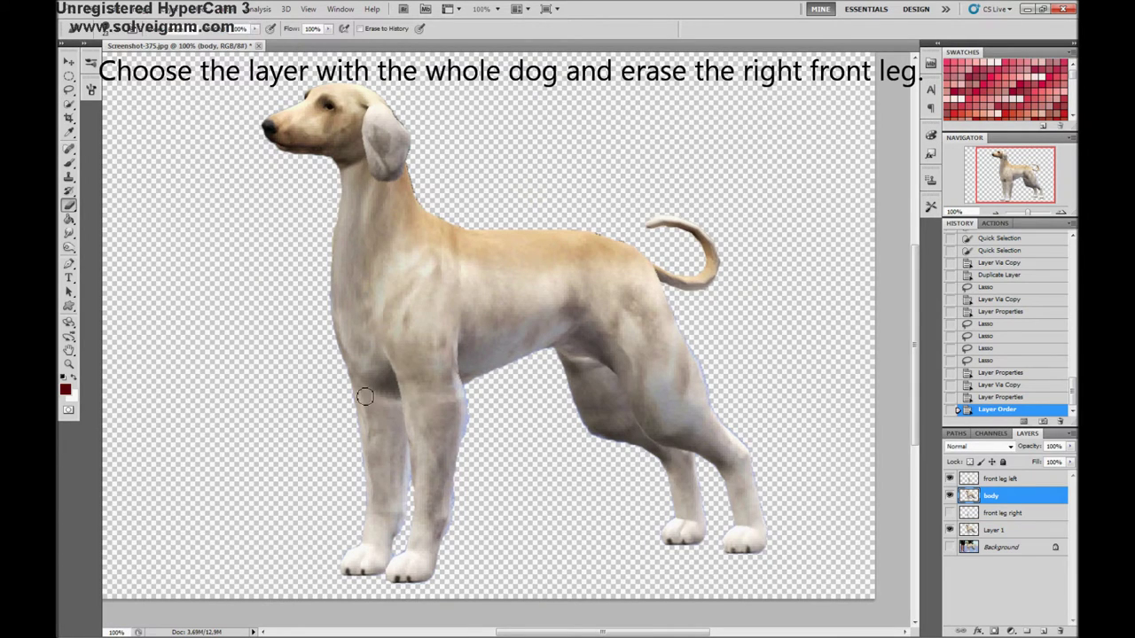
pyautogui.moveTo(347, 375); pyautogui.dragTo(378, 411)
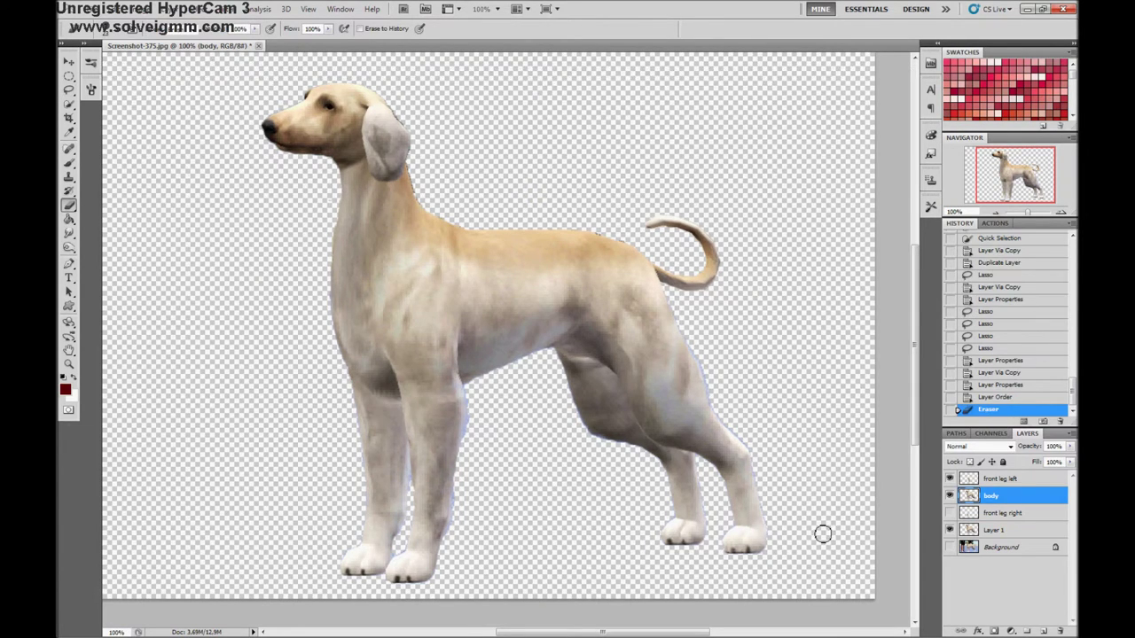
pyautogui.click(949, 530)
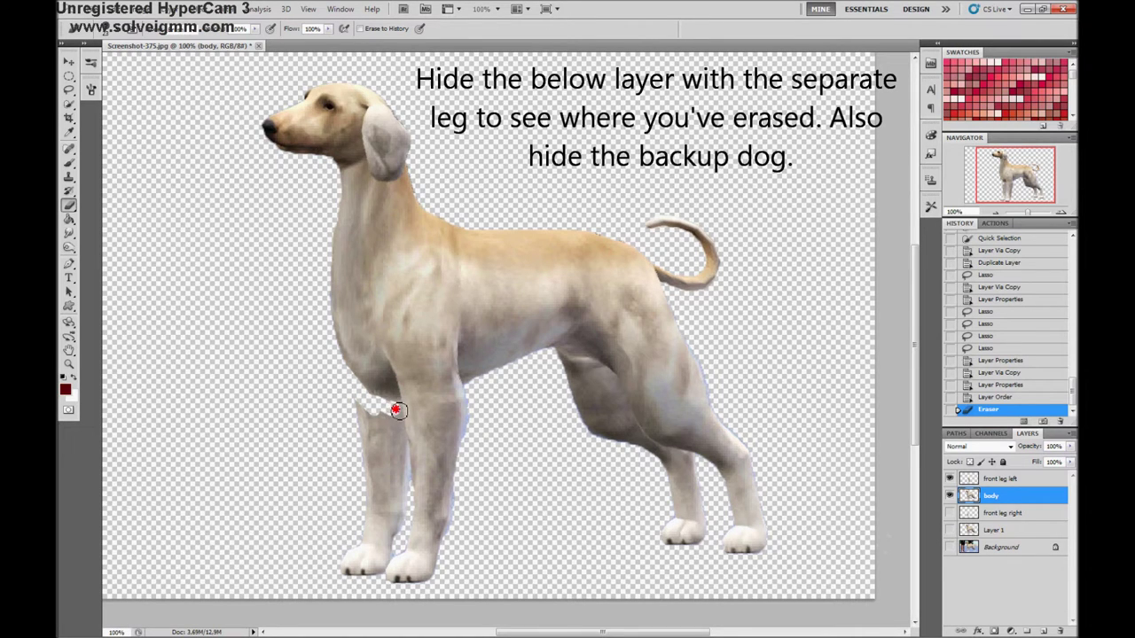
pyautogui.moveTo(409, 485)
pyautogui.mouseDown()
pyautogui.moveTo(375, 405)
pyautogui.moveTo(367, 446)
pyautogui.moveTo(401, 524)
pyautogui.mouseUp()
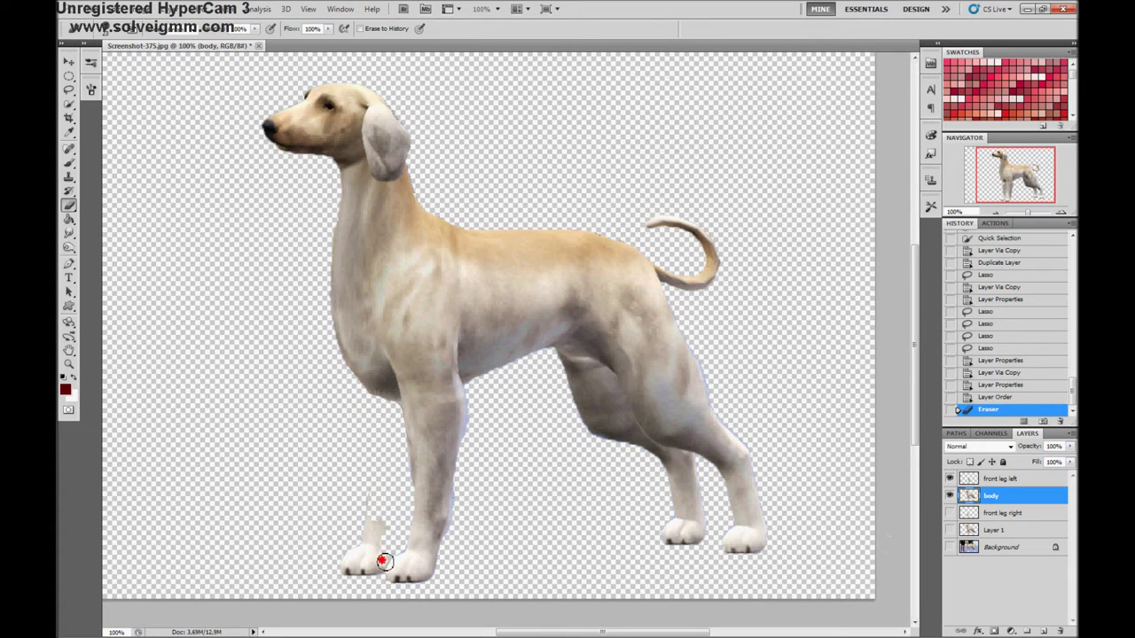
pyautogui.moveTo(377, 540); pyautogui.dragTo(371, 510)
pyautogui.click(346, 569)
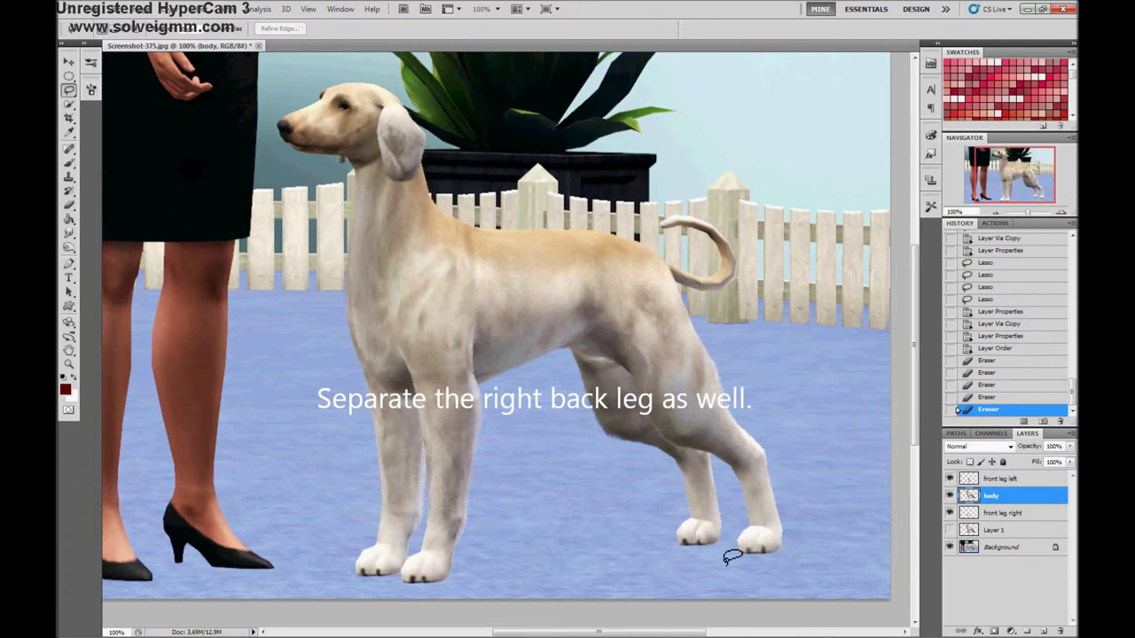
# Copy the lassoed right back leg to a 'back leg right' layer below front leg right
pyautogui.moveTo(666, 455)
pyautogui.mouseDown()
pyautogui.moveTo(656, 470)
pyautogui.moveTo(596, 452)
pyautogui.mouseUp()
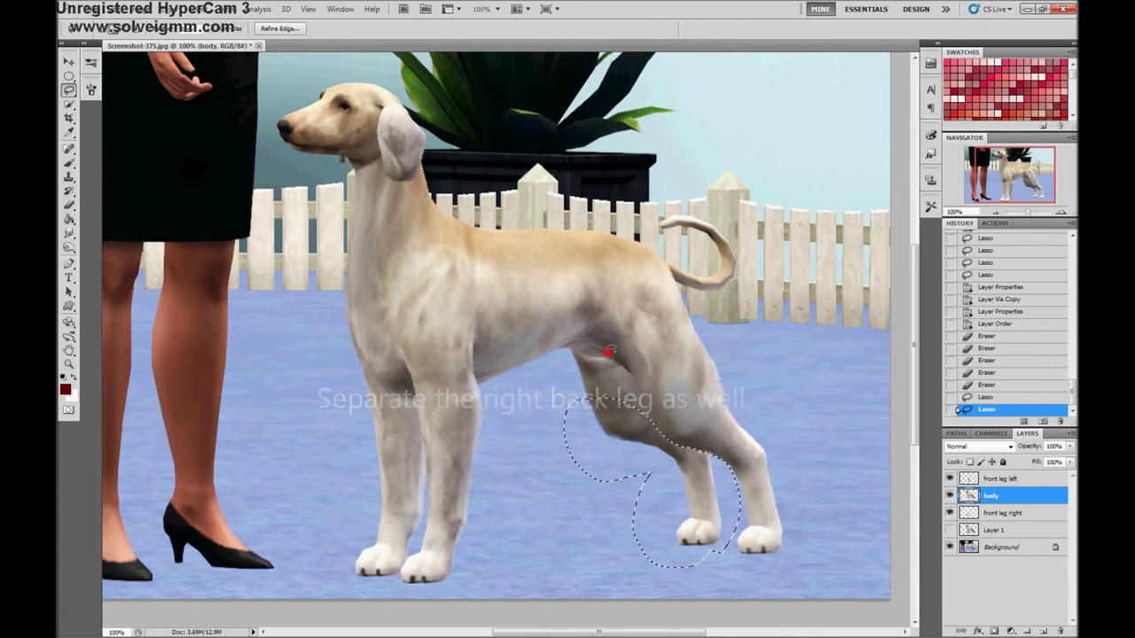
pyautogui.rightClick(596, 448)
pyautogui.click(678, 298)
pyautogui.doubleClick(994, 496)
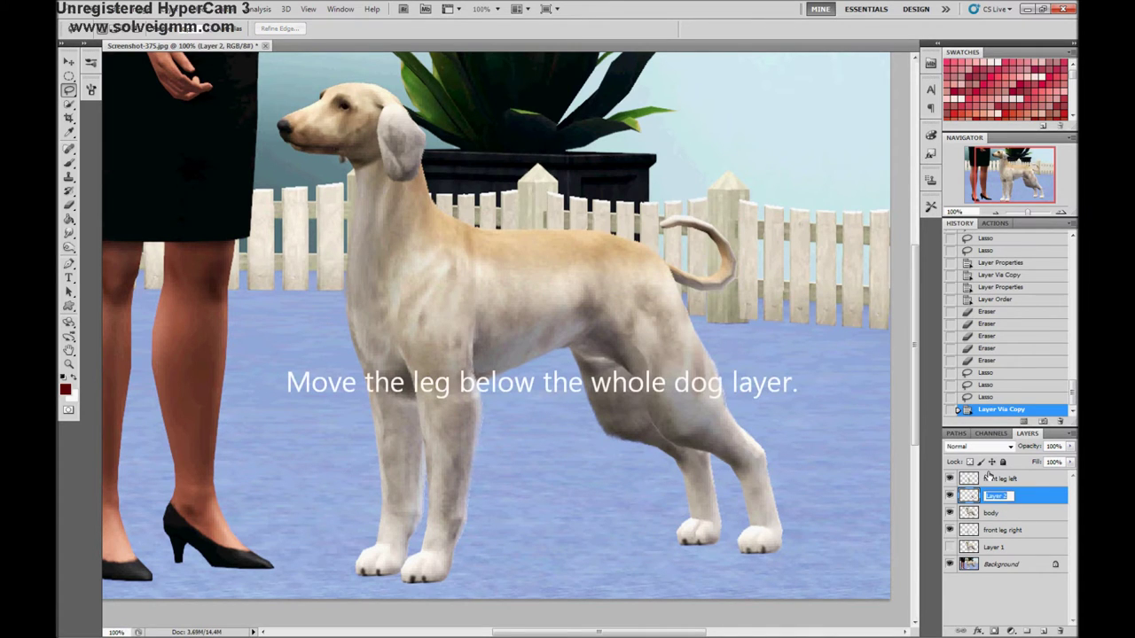
pyautogui.press('Return')
pyautogui.moveTo(1002, 495); pyautogui.dragTo(975, 538)
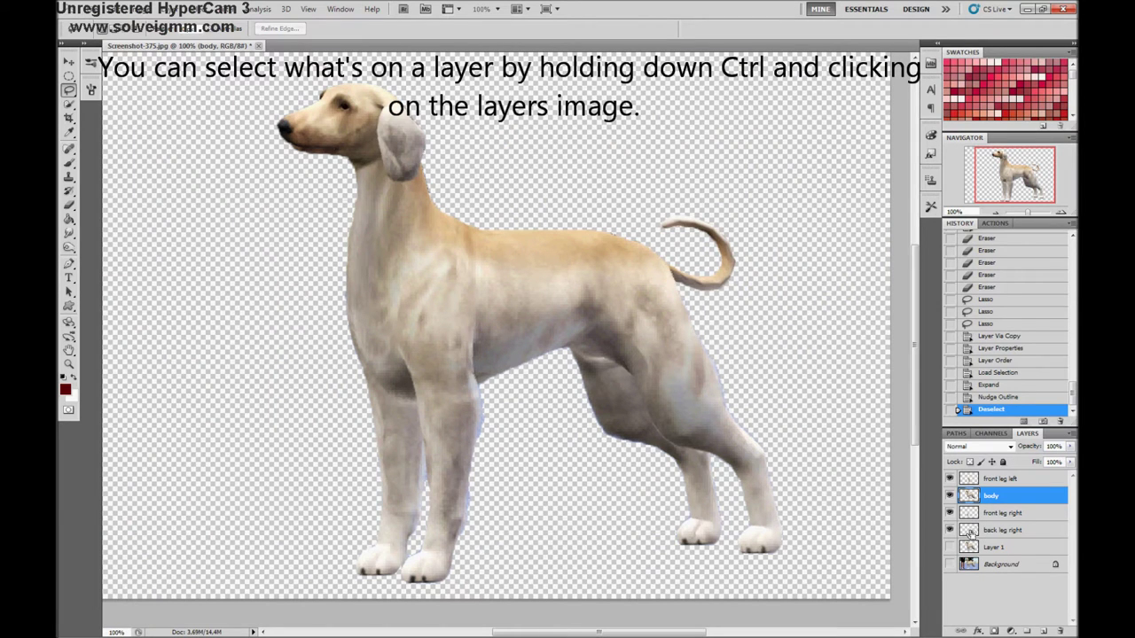
# Load the back leg's shape, delete that area from body, and deselect
pyautogui.keyDown('ctrl'); pyautogui.click(969, 530); pyautogui.keyUp('ctrl')
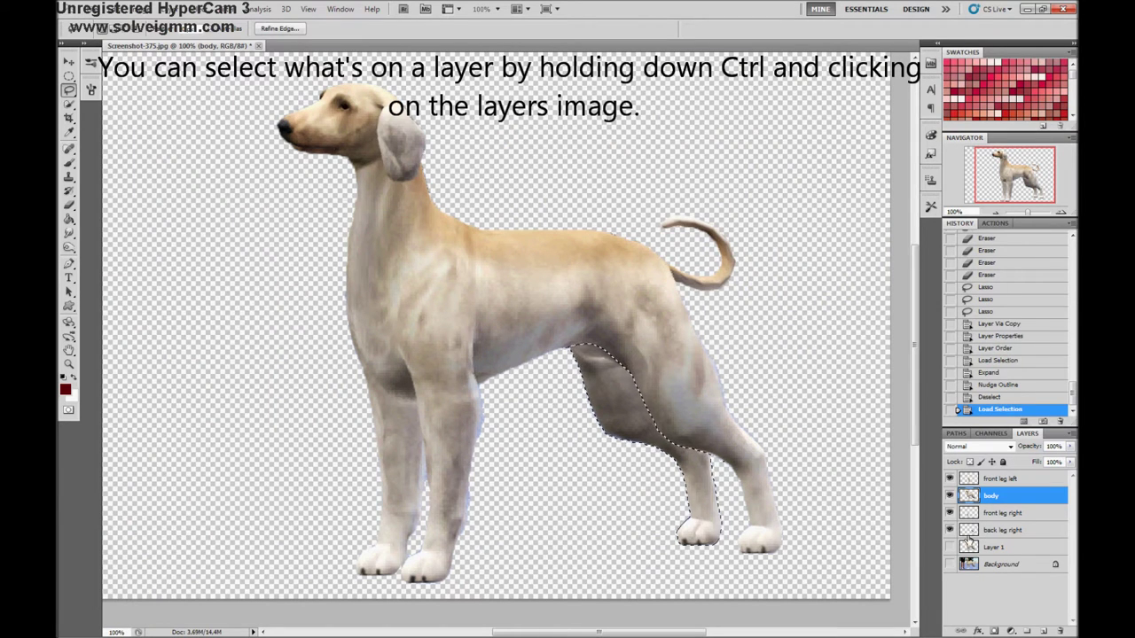
pyautogui.press('Delete')
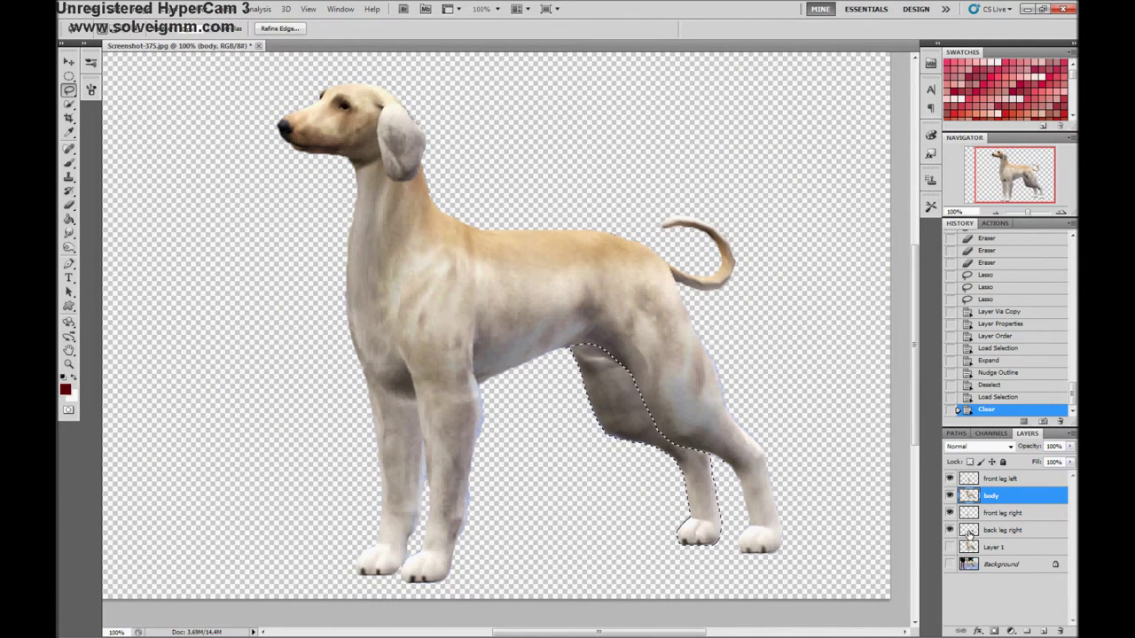
pyautogui.click(954, 530)
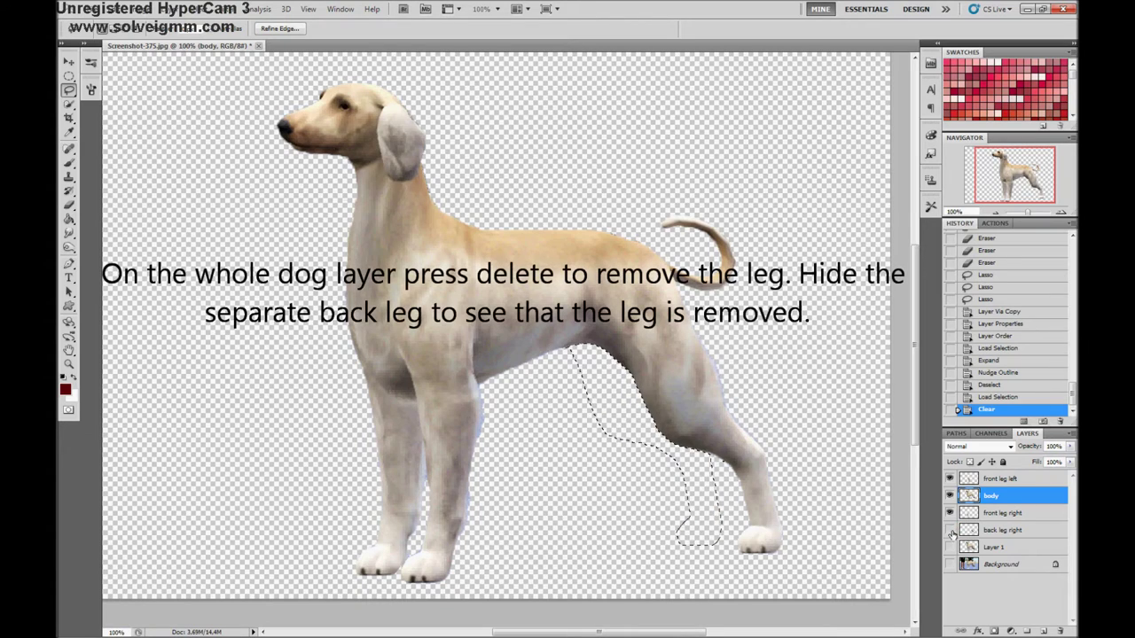
pyautogui.hotkey('ctrl', 'd')
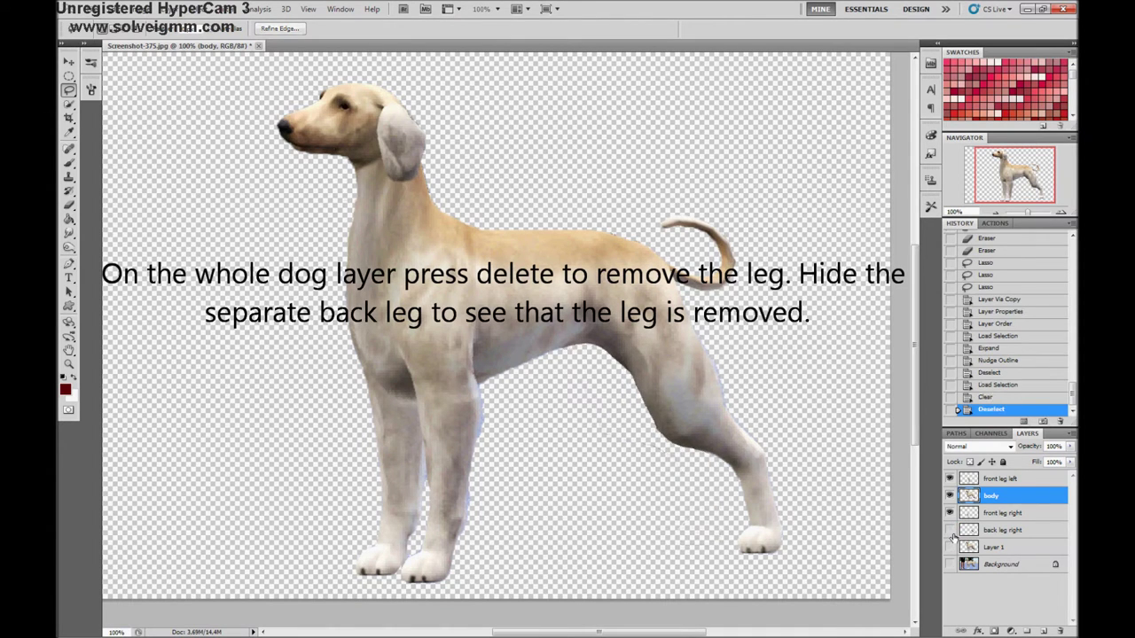
pyautogui.click(950, 530)
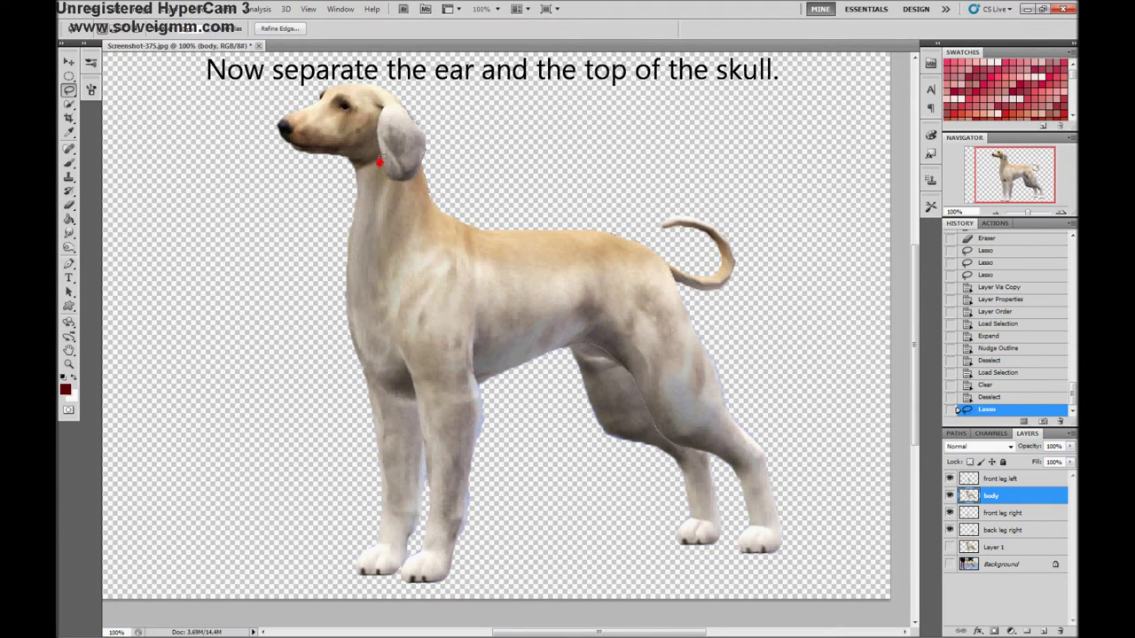
# Outline the ear and top of the skull, confirm the ear layer name, and reshow the background
pyautogui.moveTo(376, 120); pyautogui.dragTo(379, 122)
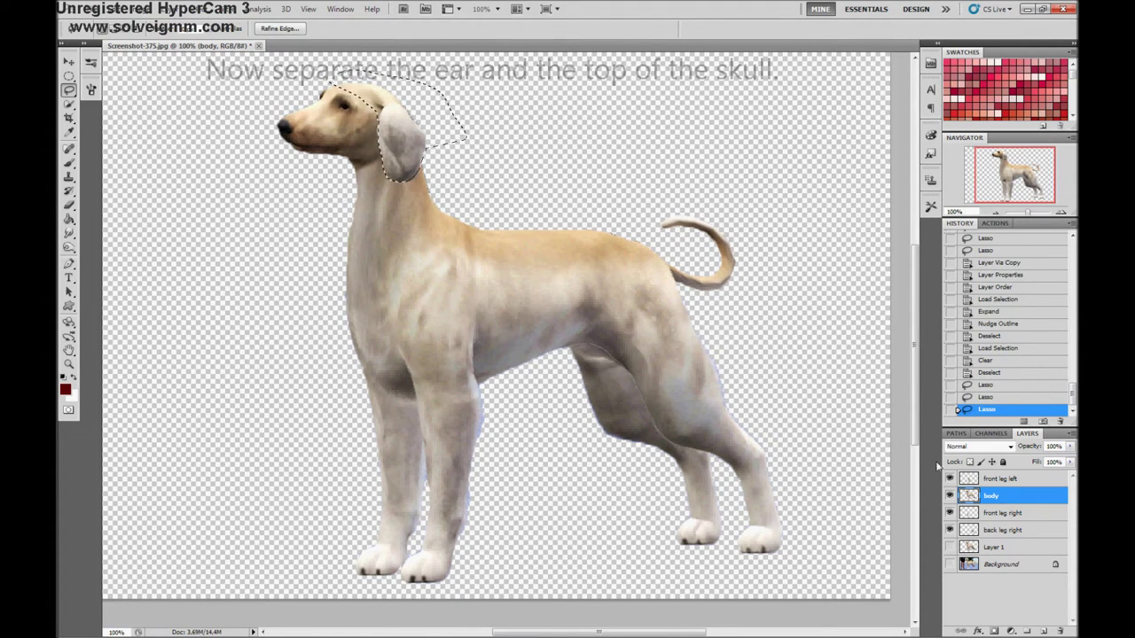
pyautogui.write('ar')
pyautogui.press('Return')
pyautogui.click(949, 580)
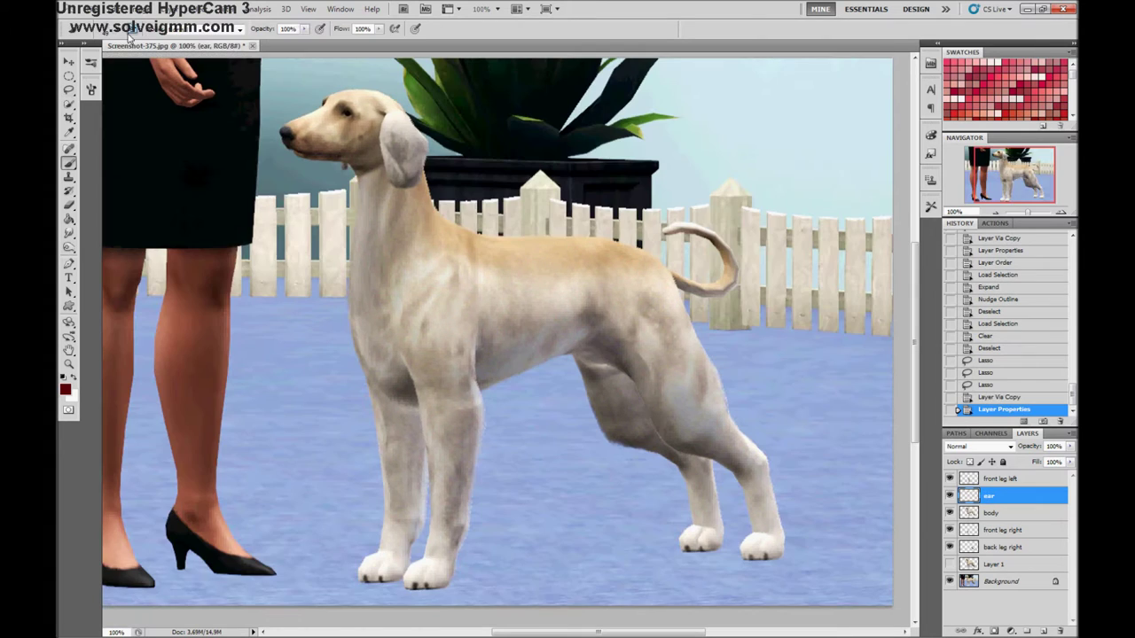
# Switch to the Smudge Tool and look over the brush presets
pyautogui.click(68, 233)
pyautogui.moveTo(69, 233); pyautogui.dragTo(94, 240)
pyautogui.click(111, 256)
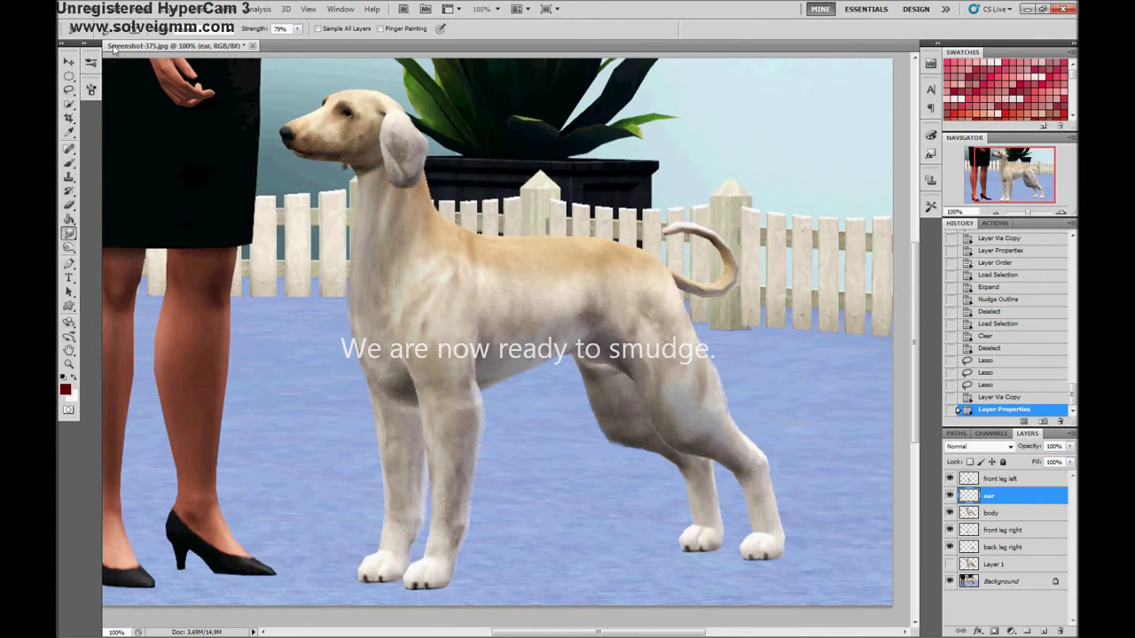
pyautogui.click(118, 30)
pyautogui.click(118, 30)
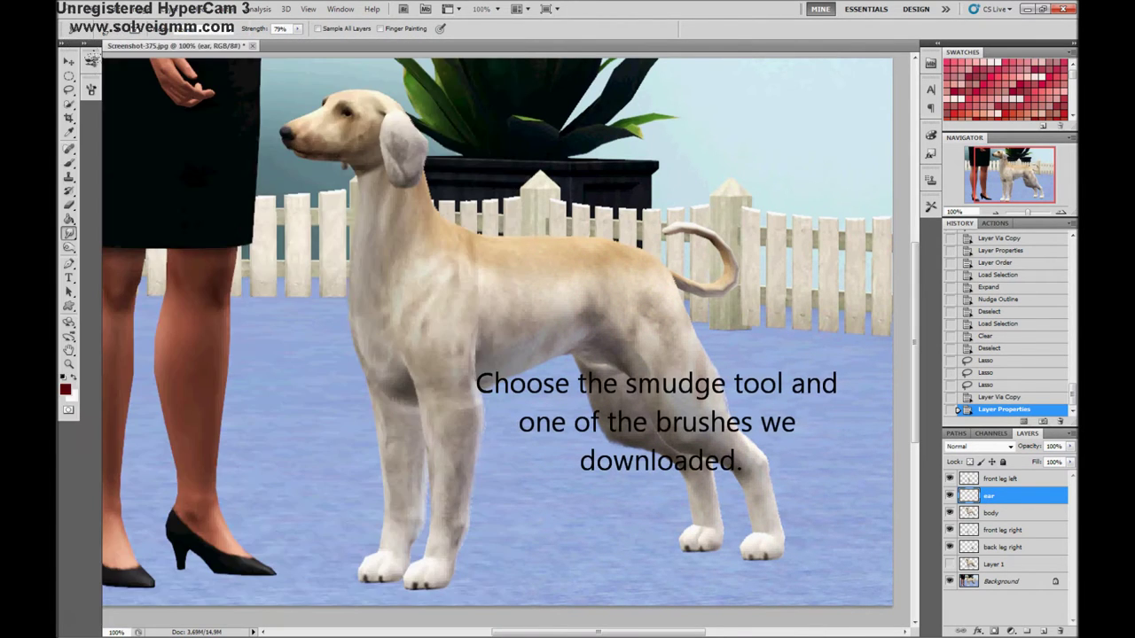
# Enable Shape Dynamics with Pen Pressure and 6% minimum diameter, then select back leg right
pyautogui.click(91, 90)
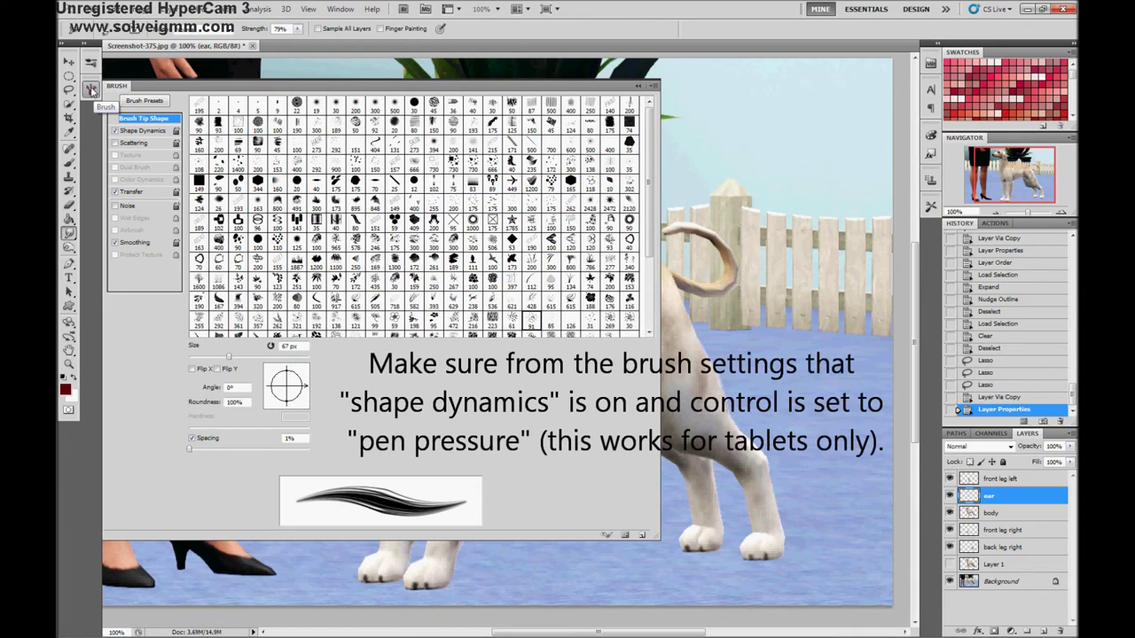
pyautogui.click(154, 130)
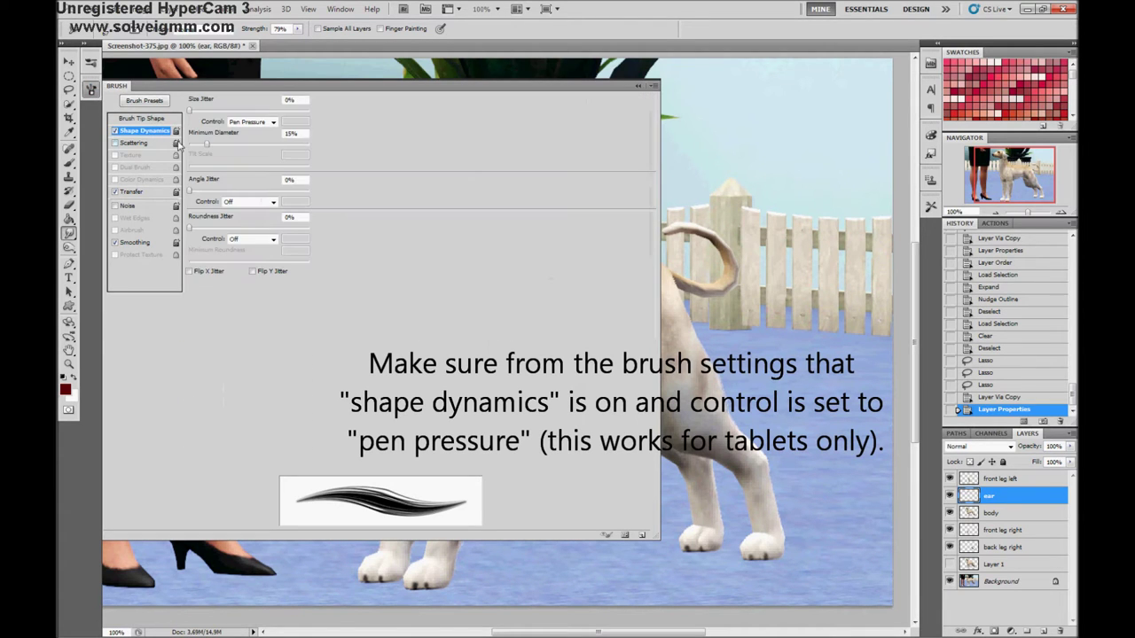
pyautogui.moveTo(204, 147); pyautogui.dragTo(196, 147)
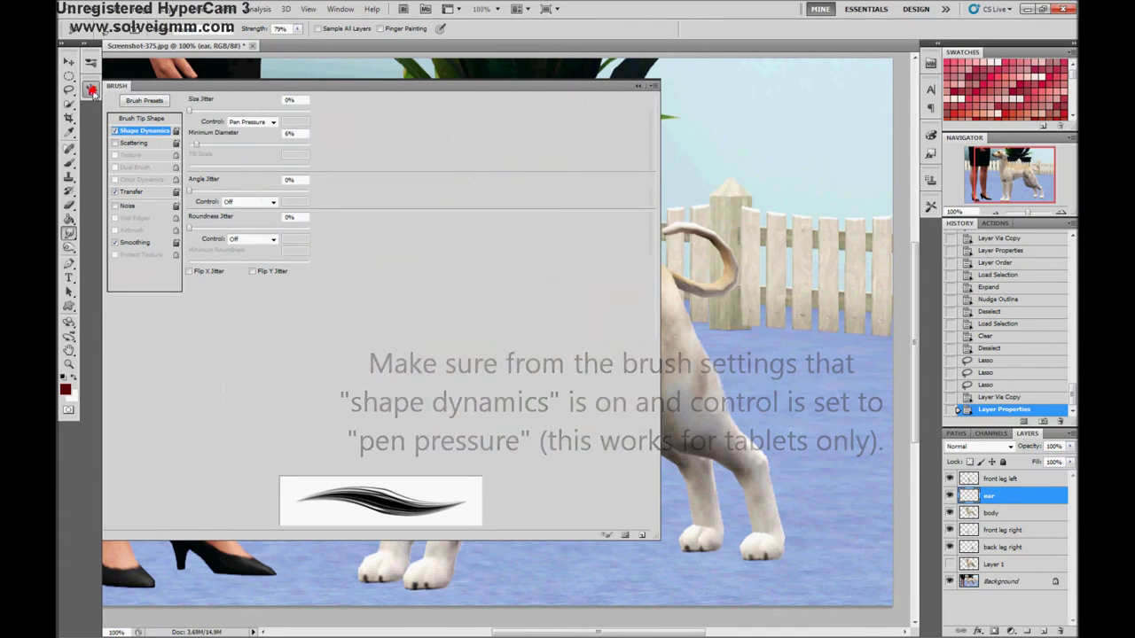
pyautogui.click(91, 89)
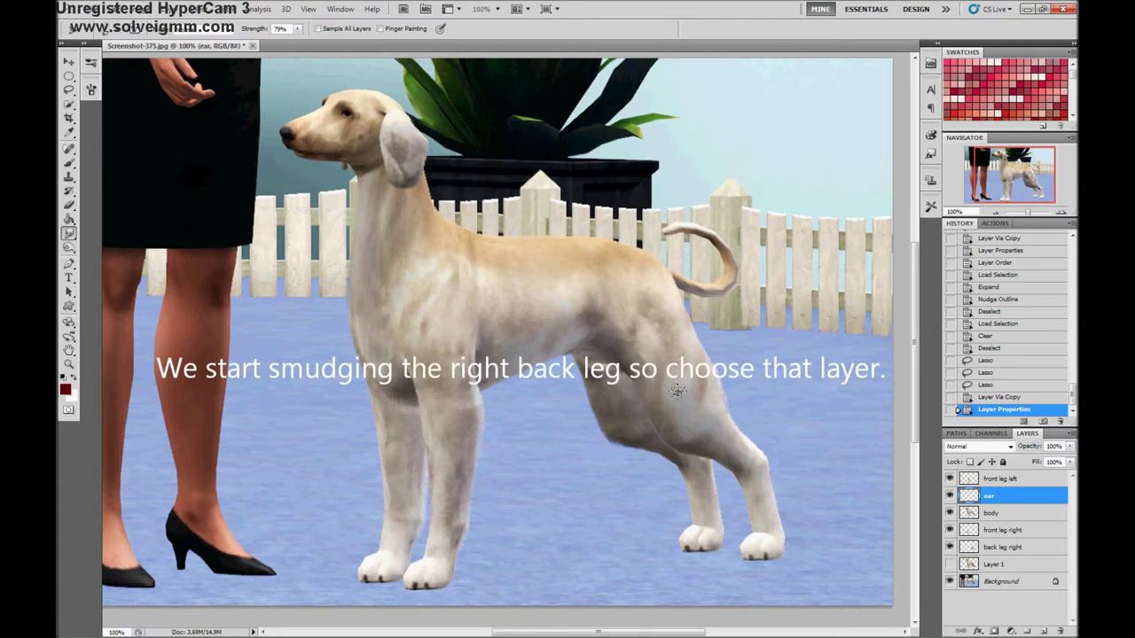
pyautogui.click(996, 548)
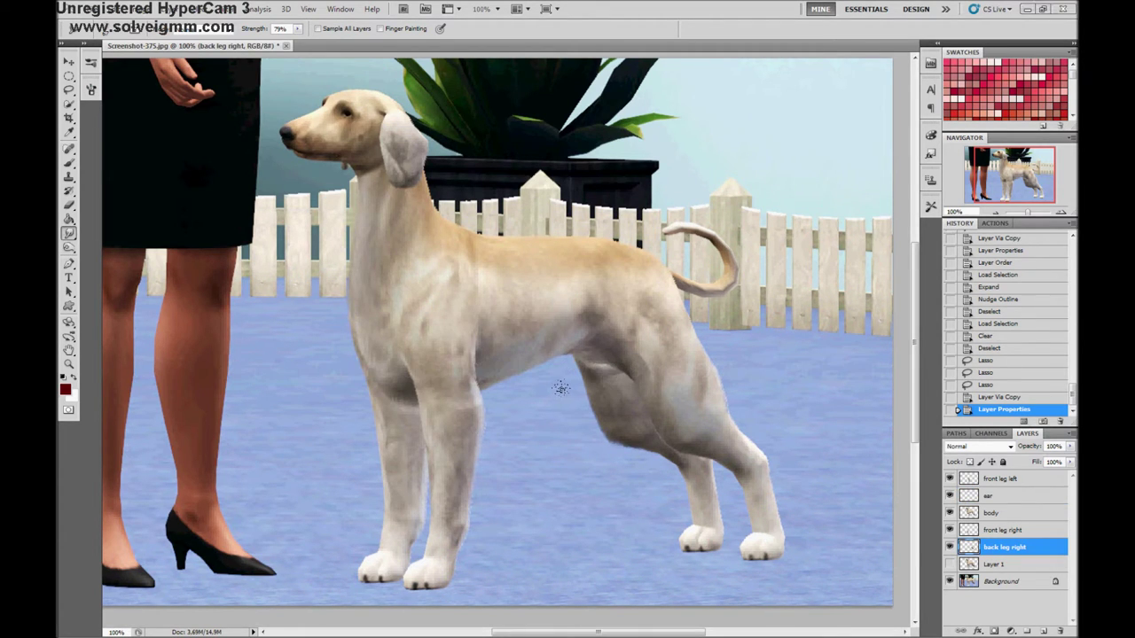
pyautogui.hotkey('alt', 'Tab')
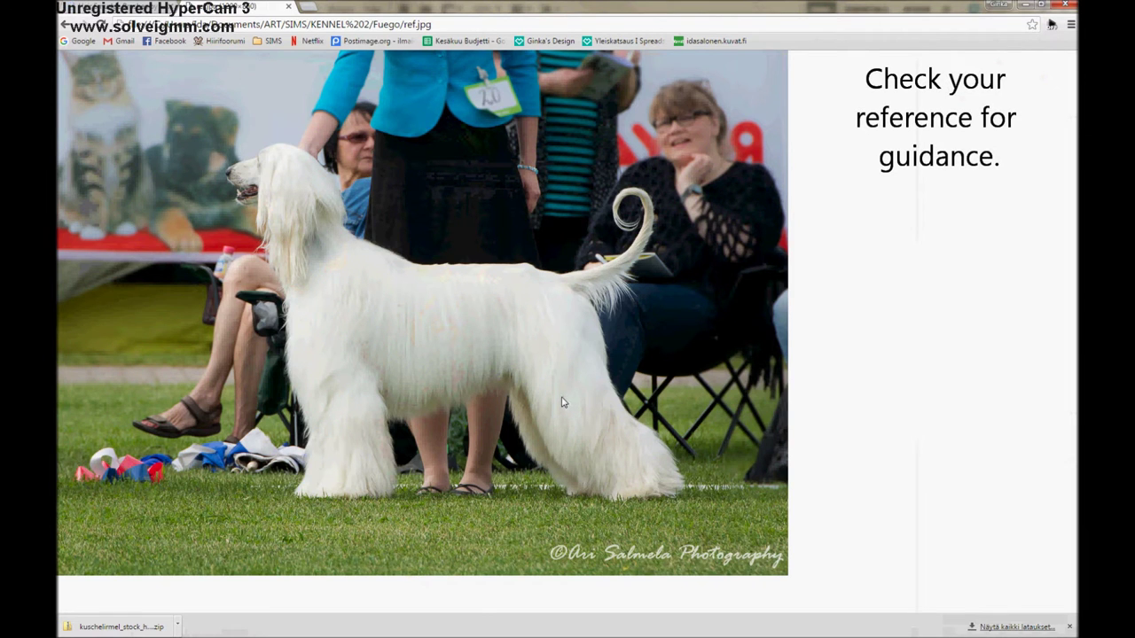
# Back in Photoshop, smudge the belly fur near the thigh downward
pyautogui.hotkey('alt', 'Tab')
pyautogui.moveTo(575, 355)
pyautogui.mouseDown()
pyautogui.moveTo(598, 407)
pyautogui.moveTo(603, 390)
pyautogui.mouseUp()
pyautogui.moveTo(597, 338); pyautogui.dragTo(585, 445)
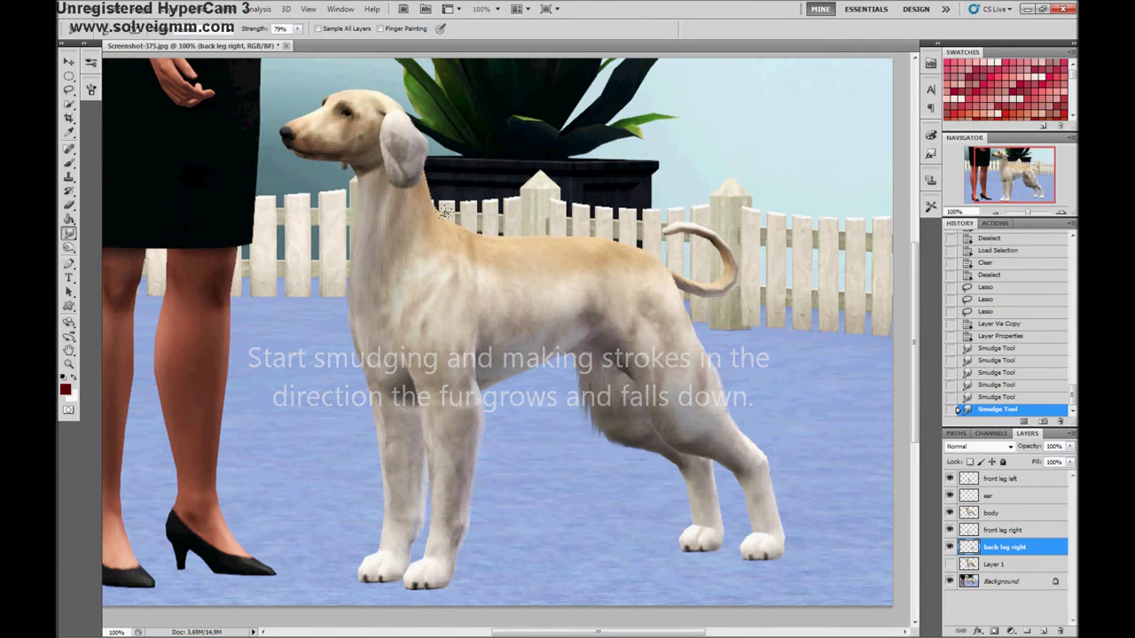
pyautogui.click(297, 28)
# Set Smudge strength to 80% and pull the belly fur down into strands
pyautogui.moveTo(300, 44); pyautogui.dragTo(299, 45)
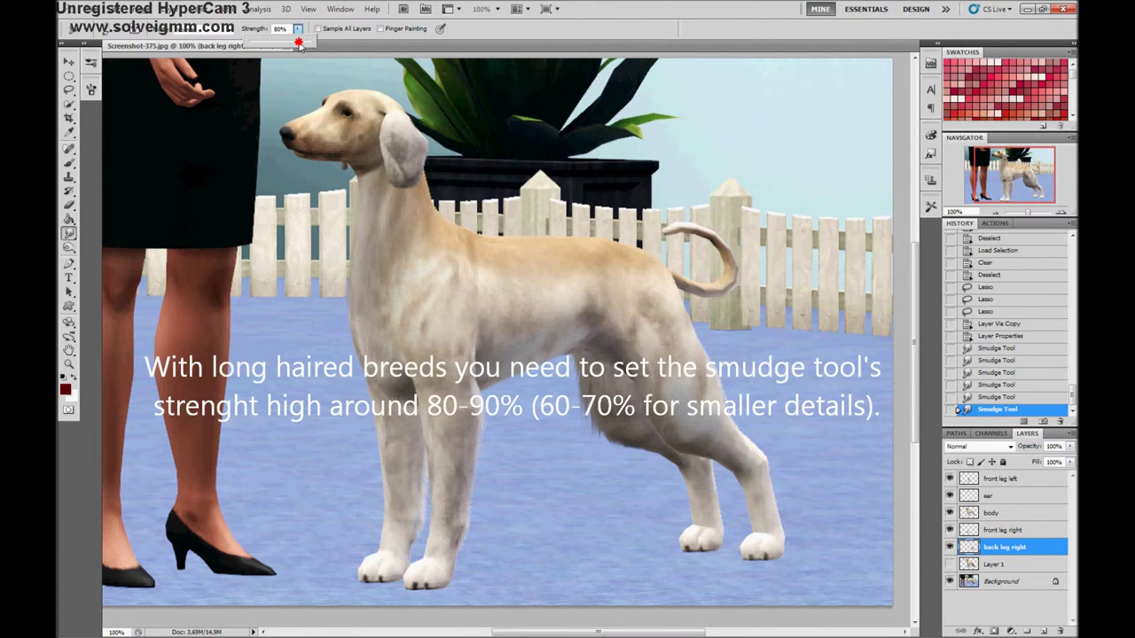
pyautogui.moveTo(592, 372); pyautogui.dragTo(622, 456)
pyautogui.moveTo(617, 394)
pyautogui.mouseDown()
pyautogui.moveTo(635, 461)
pyautogui.moveTo(656, 467)
pyautogui.mouseUp()
# Erase the lighter lines on the hind leg on the body layer
pyautogui.click(1001, 512)
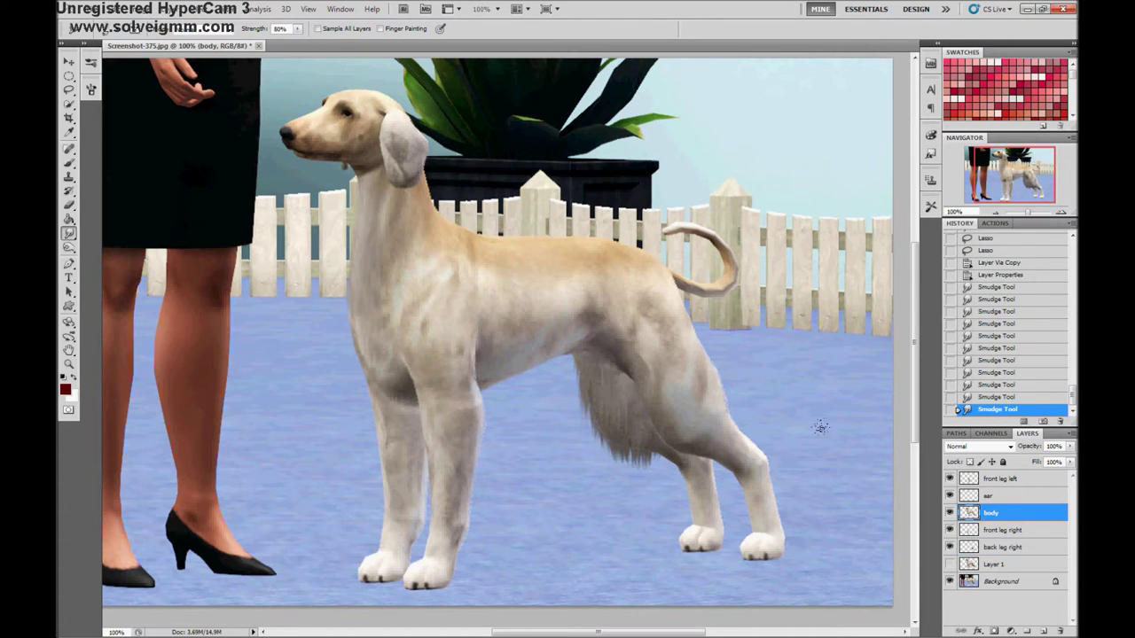
pyautogui.press('e')
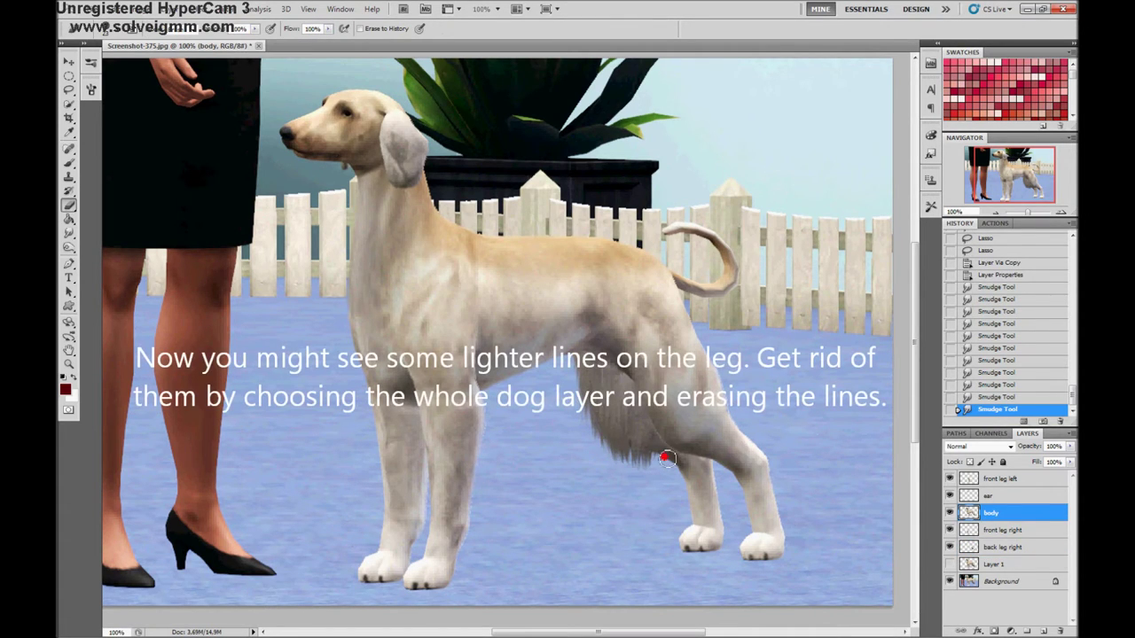
pyautogui.moveTo(675, 553)
pyautogui.mouseDown()
pyautogui.moveTo(741, 479)
pyautogui.moveTo(722, 525)
pyautogui.mouseUp()
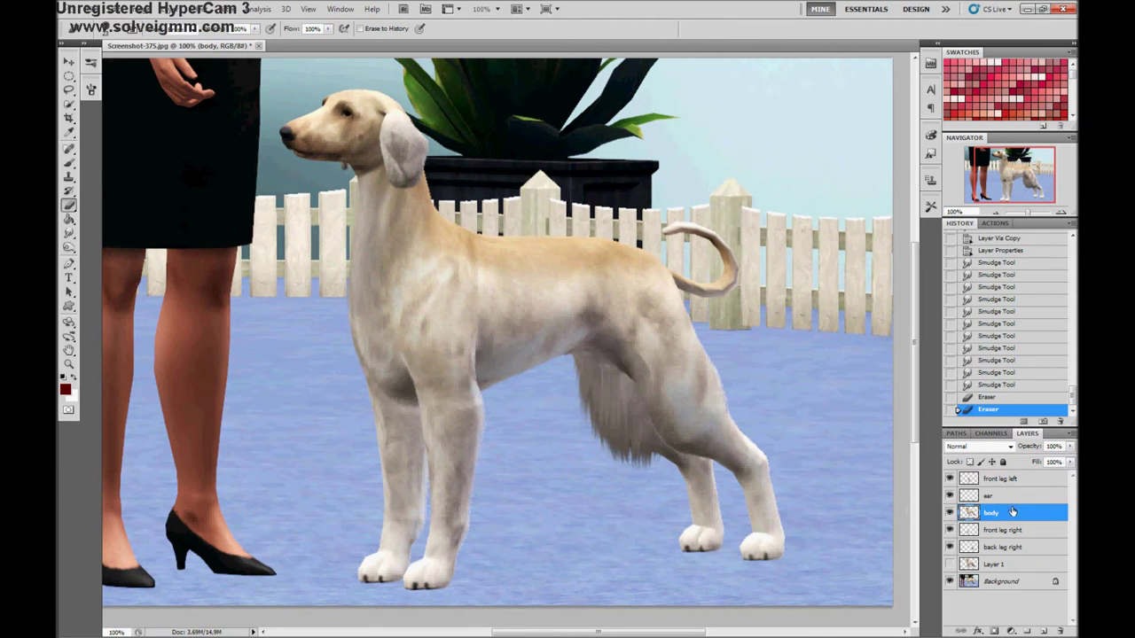
# On the back leg right layer, smudge the hind-leg and belly fur down to the paw
pyautogui.click(1019, 546)
pyautogui.click(69, 233)
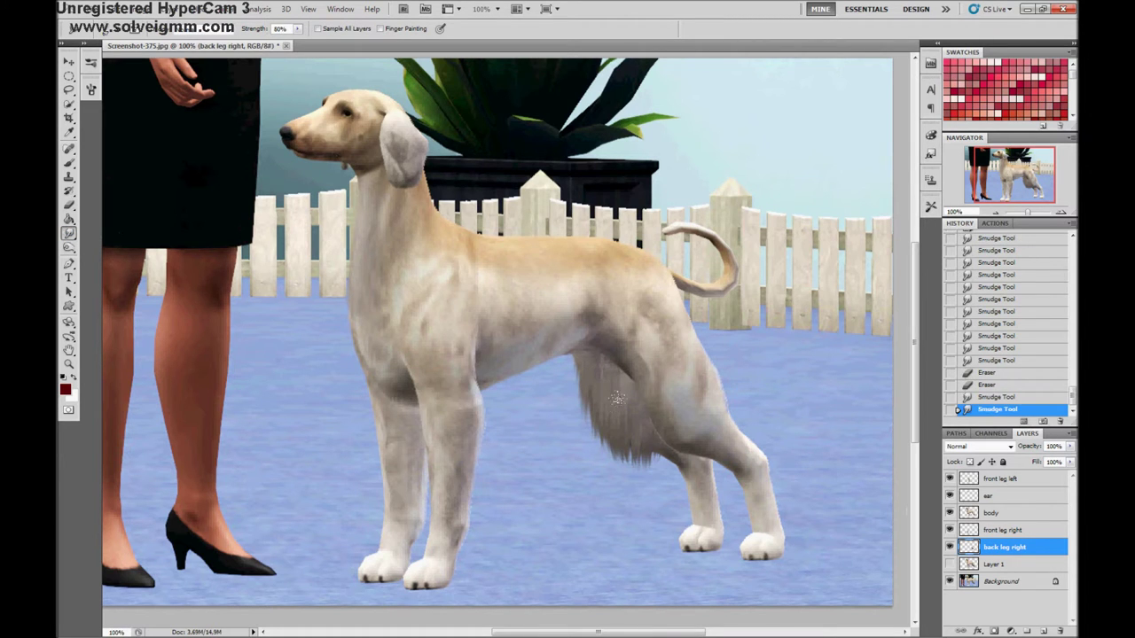
pyautogui.moveTo(642, 447); pyautogui.dragTo(690, 510)
pyautogui.moveTo(720, 456); pyautogui.dragTo(705, 519)
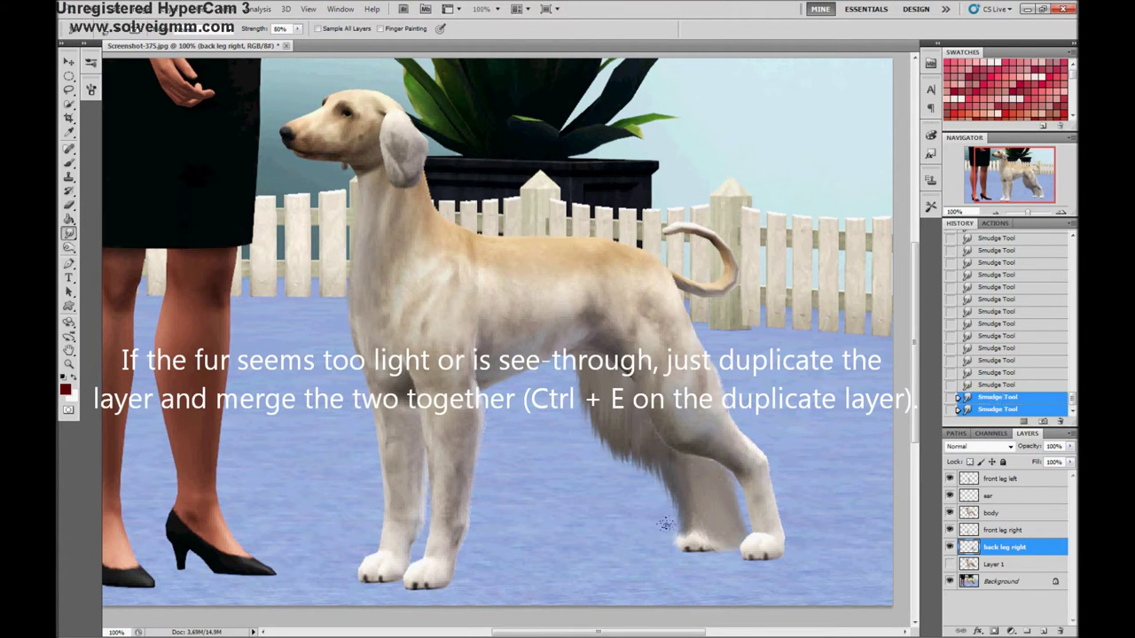
pyautogui.rightClick(1019, 549)
pyautogui.press('Escape')
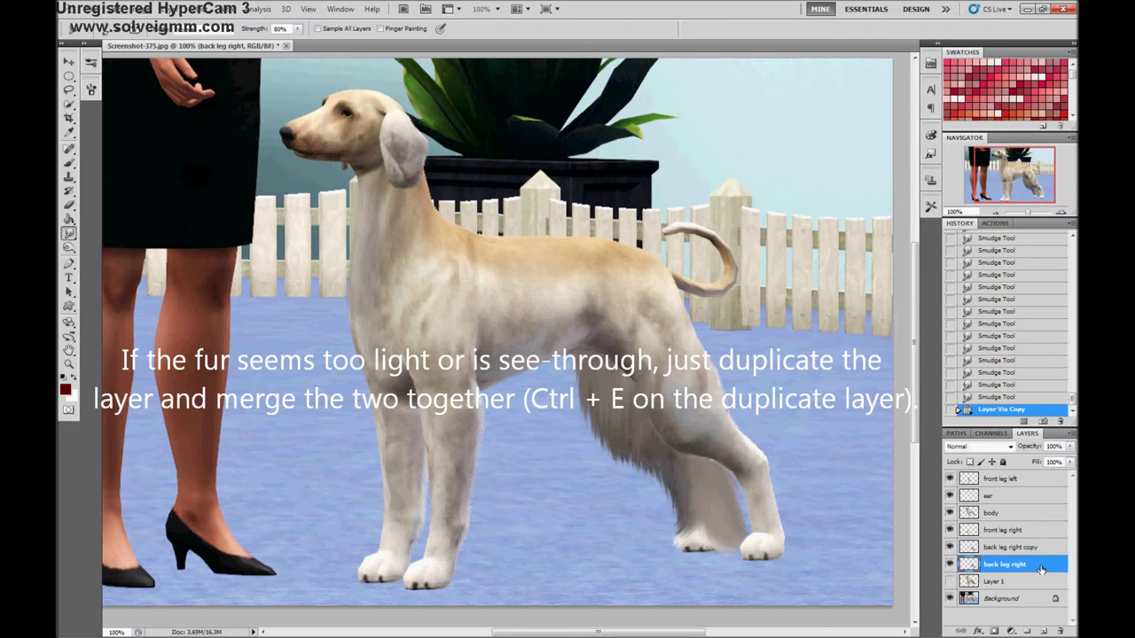
pyautogui.moveTo(570, 410)
pyautogui.mouseDown()
pyautogui.moveTo(583, 383)
pyautogui.moveTo(647, 488)
pyautogui.mouseUp()
pyautogui.moveTo(612, 347)
pyautogui.mouseDown()
pyautogui.moveTo(671, 534)
pyautogui.moveTo(696, 525)
pyautogui.moveTo(689, 483)
pyautogui.mouseUp()
# On the front leg right layer, streak the leg fur down toward the paw
pyautogui.click(1009, 514)
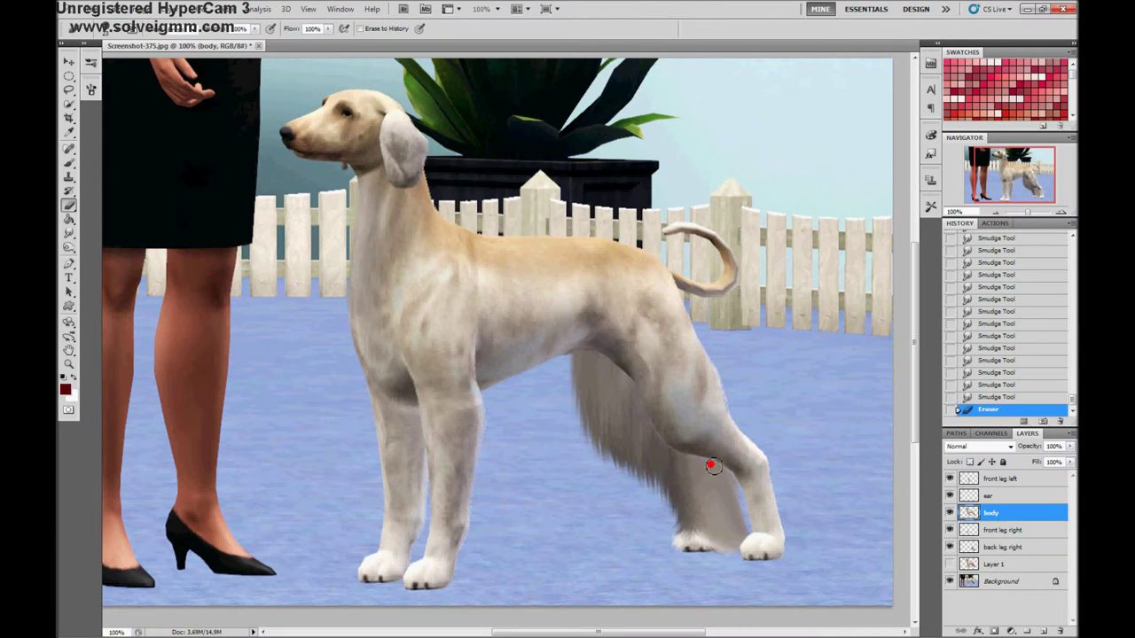
pyautogui.click(1004, 530)
pyautogui.moveTo(417, 479)
pyautogui.mouseDown()
pyautogui.moveTo(379, 551)
pyautogui.moveTo(377, 572)
pyautogui.moveTo(395, 576)
pyautogui.mouseUp()
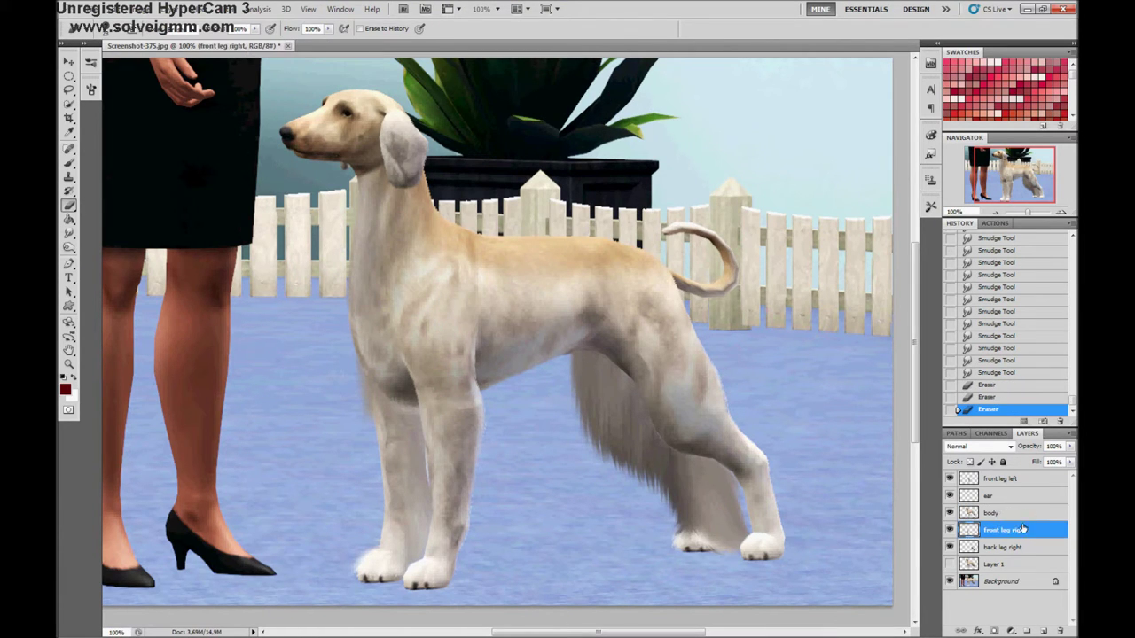
pyautogui.moveTo(374, 412)
pyautogui.mouseDown()
pyautogui.moveTo(380, 457)
pyautogui.moveTo(359, 542)
pyautogui.moveTo(387, 502)
pyautogui.mouseUp()
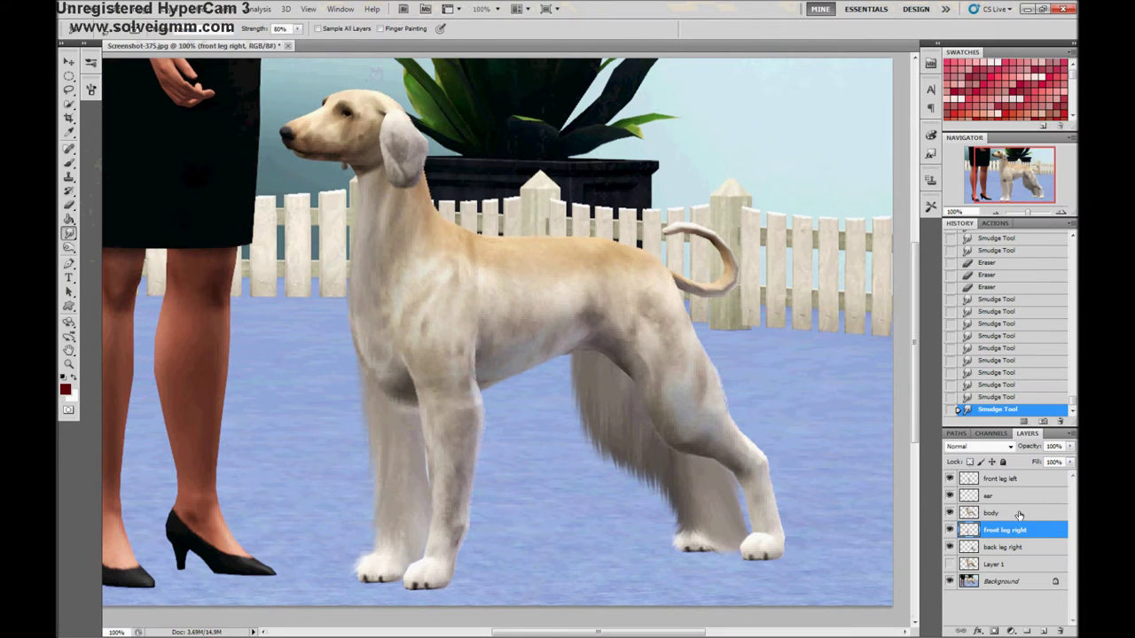
# Erase stray lines on the body layer and clean up the front leg fur
pyautogui.click(1024, 517)
pyautogui.press('e')
pyautogui.moveTo(390, 416); pyautogui.dragTo(413, 473)
pyautogui.press('r')
pyautogui.moveTo(412, 429); pyautogui.dragTo(431, 491)
pyautogui.press('e')
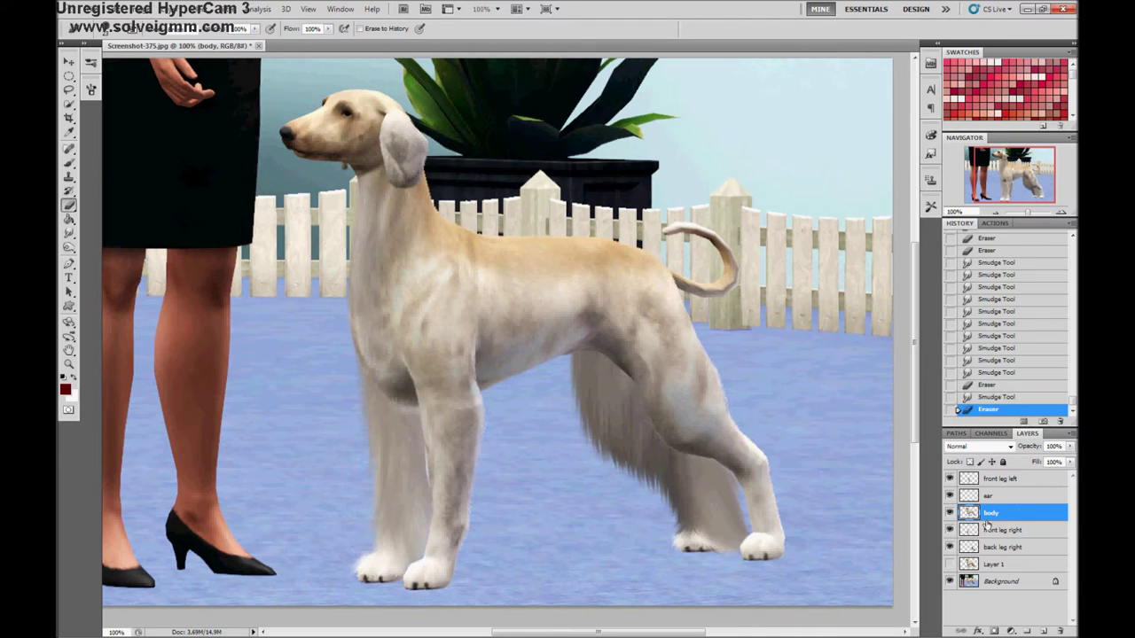
# On the front leg right layer, smudge the leg's edge and streak the left front leg fur down
pyautogui.click(1004, 530)
pyautogui.press('r')
pyautogui.moveTo(380, 470)
pyautogui.mouseDown()
pyautogui.moveTo(372, 493)
pyautogui.moveTo(384, 506)
pyautogui.mouseUp()
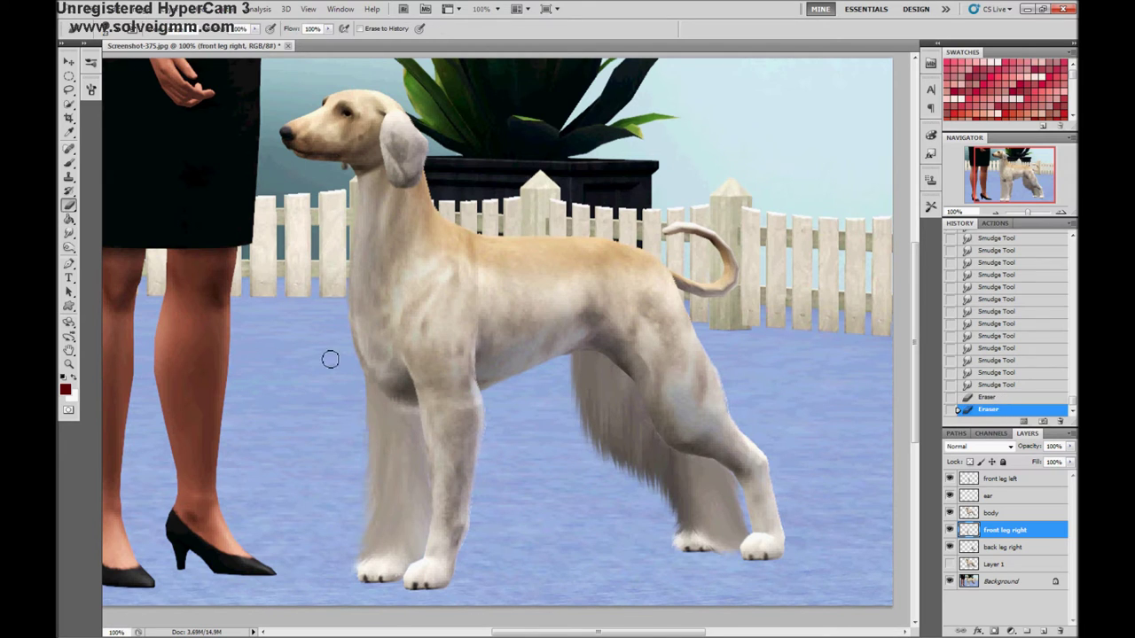
pyautogui.press('e')
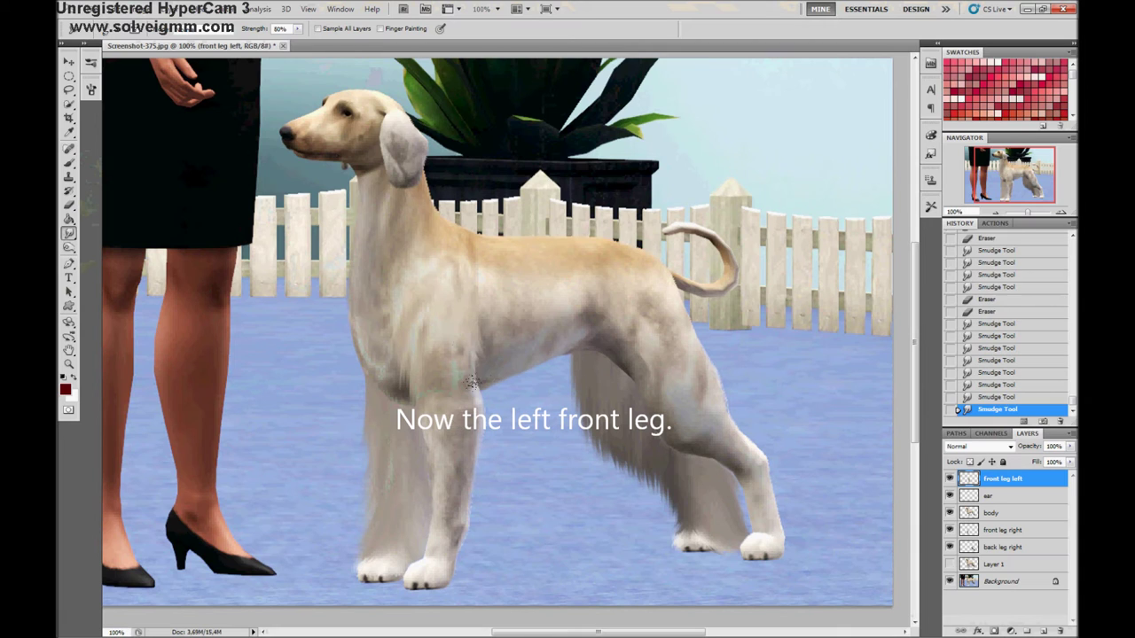
pyautogui.moveTo(500, 376)
pyautogui.mouseDown()
pyautogui.moveTo(474, 419)
pyautogui.moveTo(457, 585)
pyautogui.mouseUp()
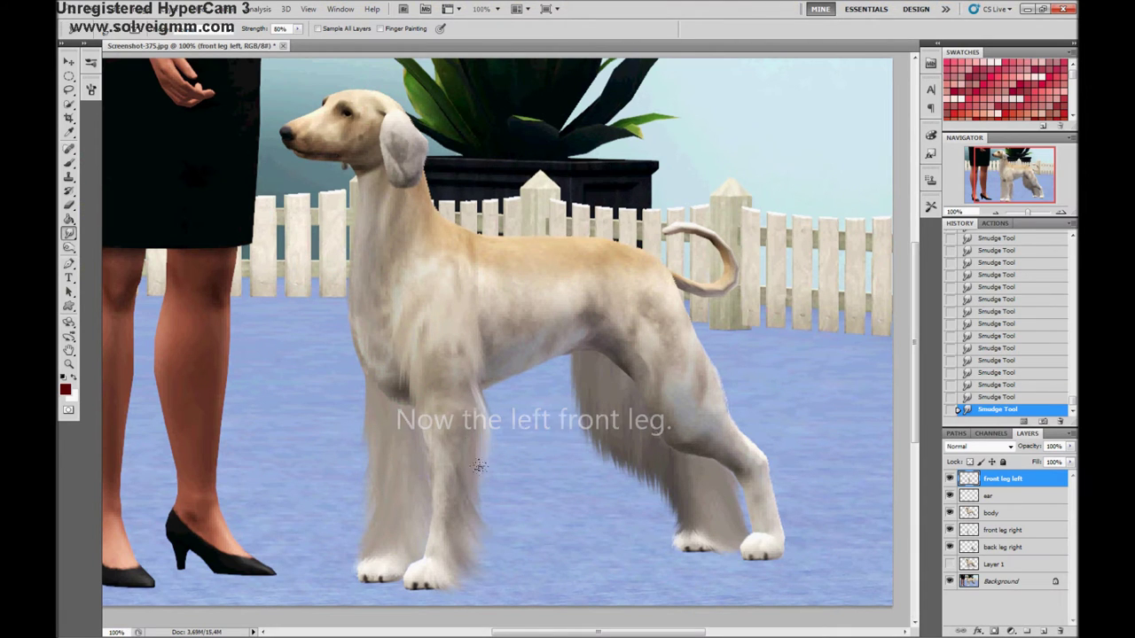
# Raise Smudge strength to 87% and pull the left front leg fur further down
pyautogui.press('8')
pyautogui.press('7')
pyautogui.moveTo(479, 507)
pyautogui.mouseDown()
pyautogui.moveTo(483, 558)
pyautogui.moveTo(452, 585)
pyautogui.mouseUp()
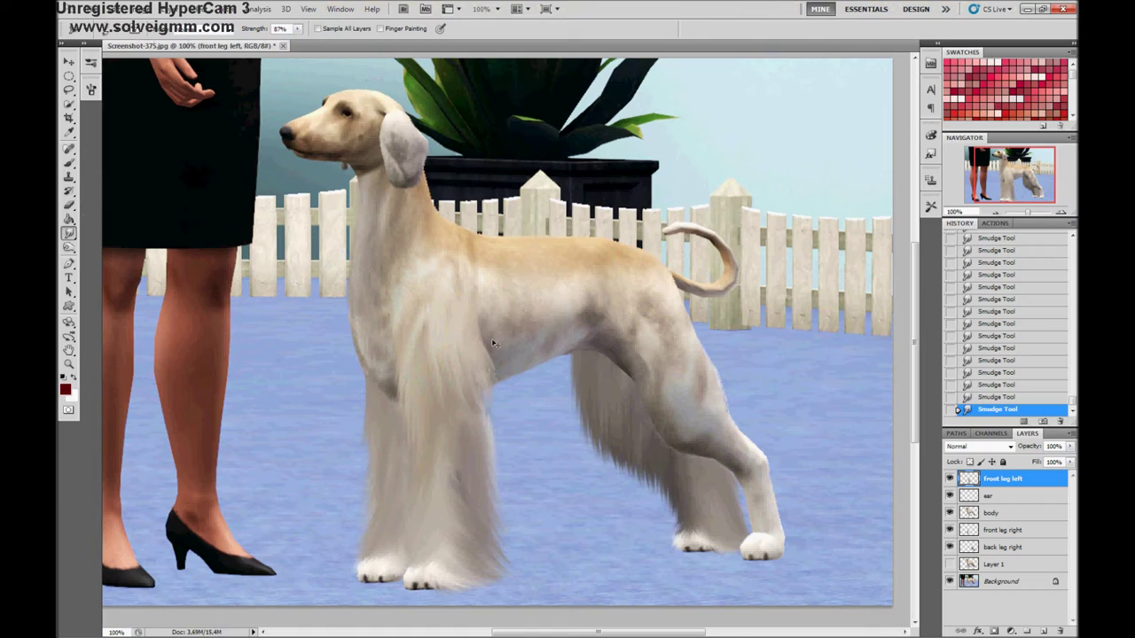
pyautogui.moveTo(494, 343); pyautogui.dragTo(474, 413)
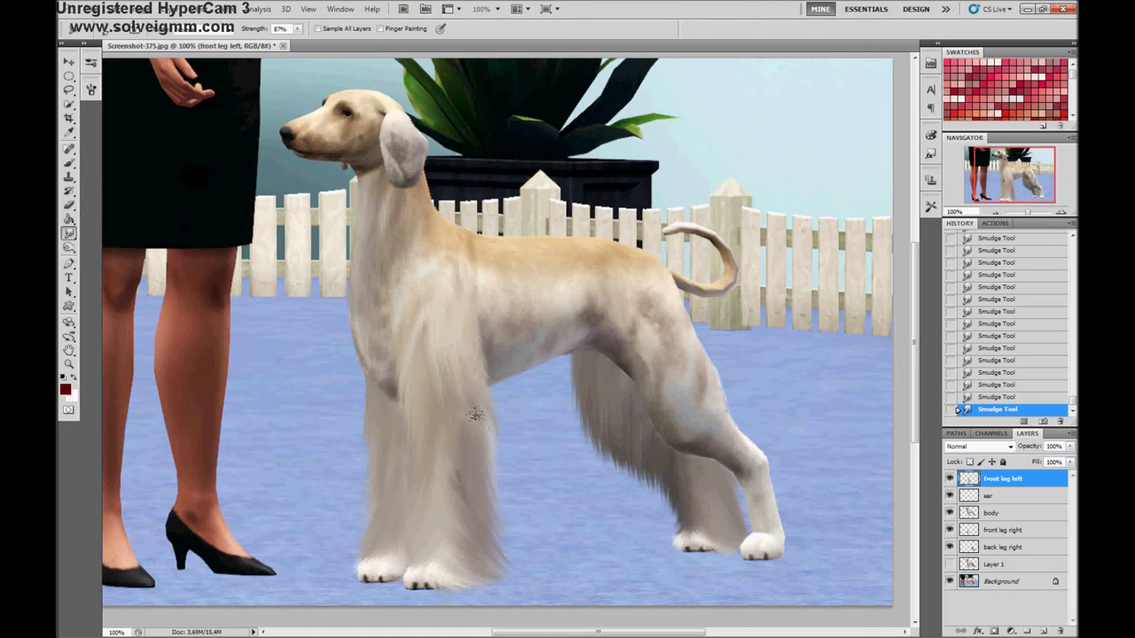
pyautogui.moveTo(477, 544); pyautogui.dragTo(507, 575)
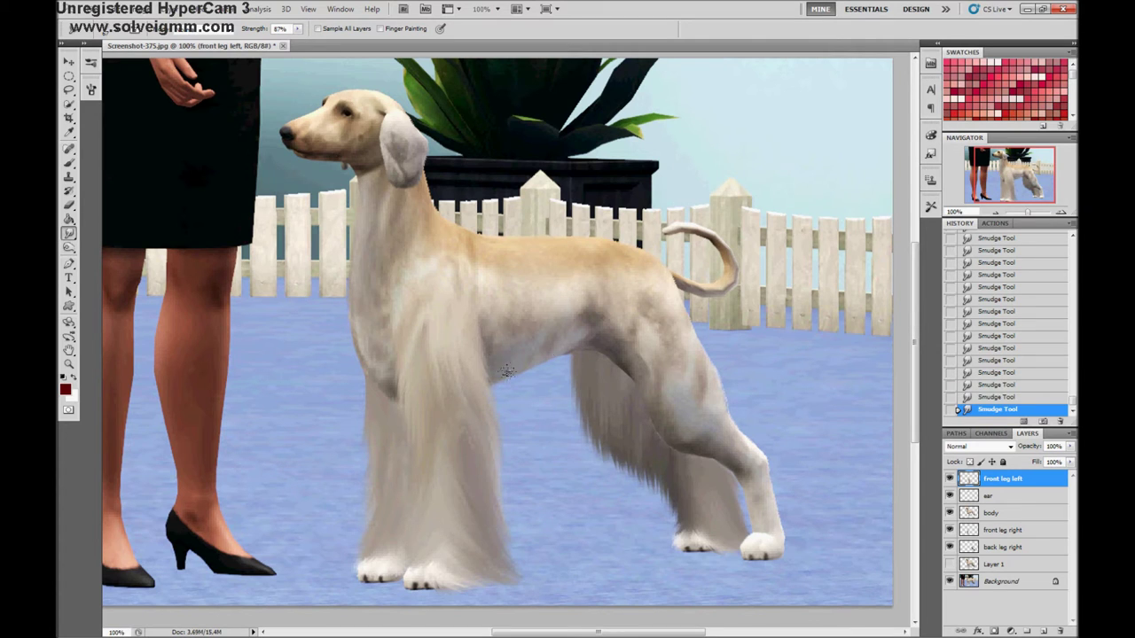
# On the body layer, smudge the body and hind leg fur downward
pyautogui.click(1007, 514)
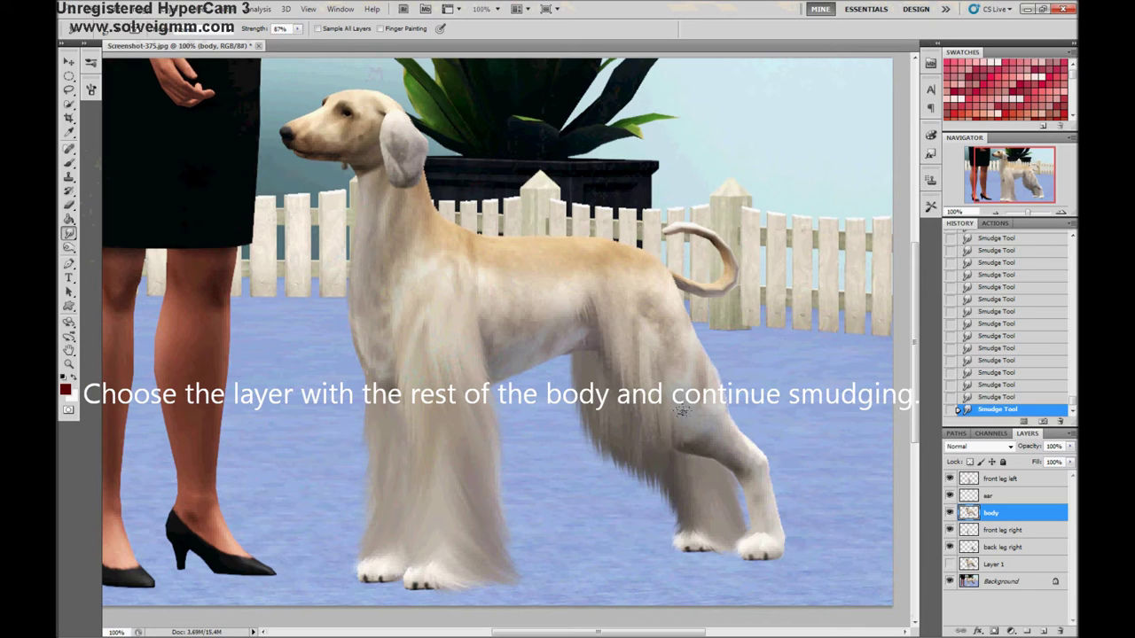
pyautogui.moveTo(596, 320); pyautogui.dragTo(723, 483)
pyautogui.moveTo(715, 435)
pyautogui.mouseDown()
pyautogui.moveTo(659, 278)
pyautogui.moveTo(736, 421)
pyautogui.moveTo(741, 459)
pyautogui.moveTo(813, 535)
pyautogui.mouseUp()
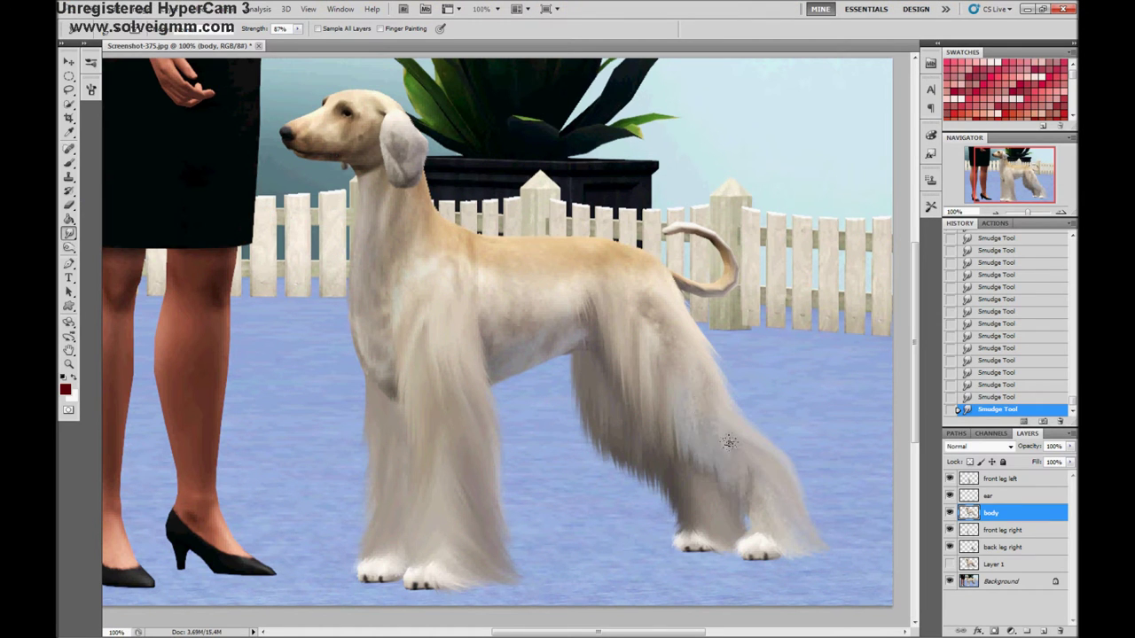
# Smudge the hind paw, chest and belly fur into long downward streaks
pyautogui.moveTo(722, 483); pyautogui.dragTo(741, 533)
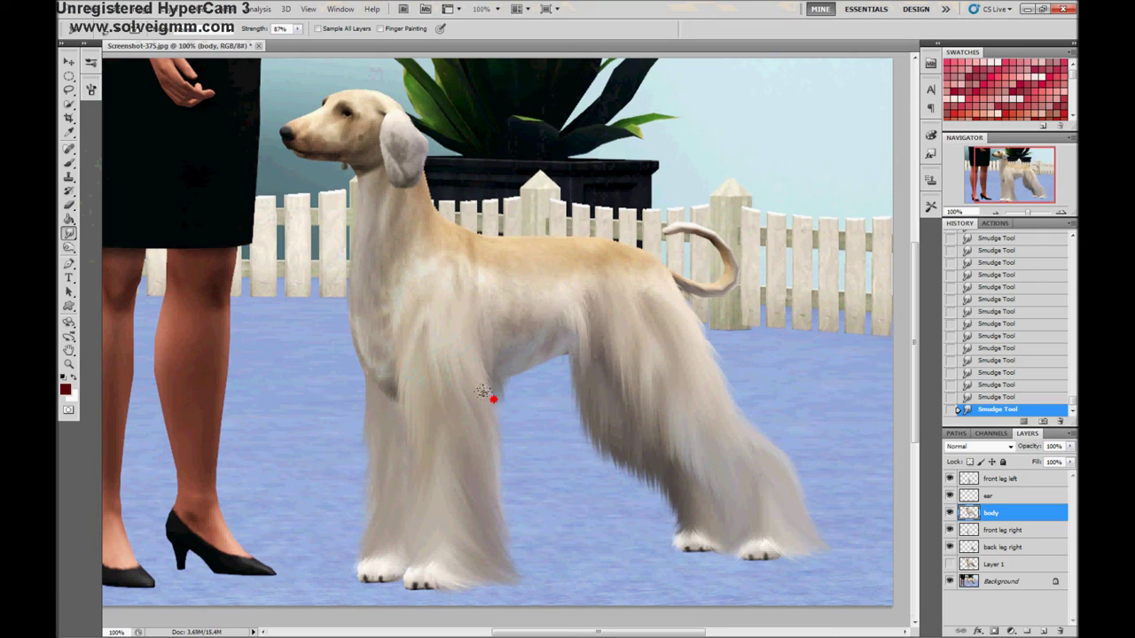
pyautogui.moveTo(483, 391); pyautogui.dragTo(537, 357)
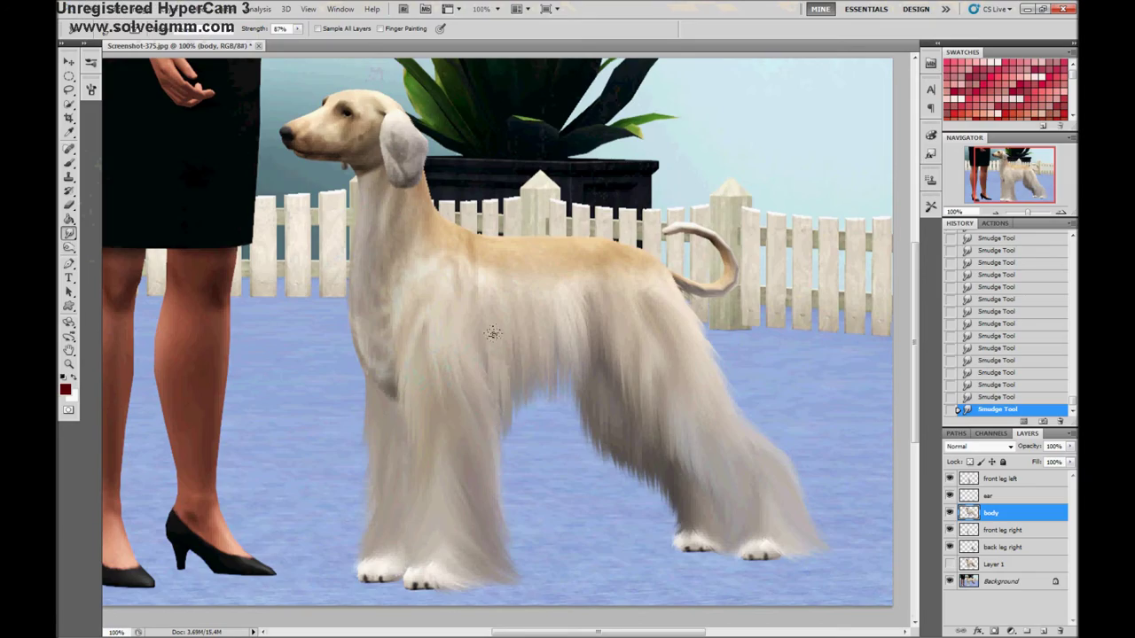
pyautogui.moveTo(487, 328)
pyautogui.mouseDown()
pyautogui.moveTo(529, 348)
pyautogui.moveTo(576, 404)
pyautogui.mouseUp()
pyautogui.moveTo(571, 341)
pyautogui.mouseDown()
pyautogui.moveTo(605, 409)
pyautogui.moveTo(622, 412)
pyautogui.mouseUp()
pyautogui.moveTo(621, 353); pyautogui.dragTo(631, 402)
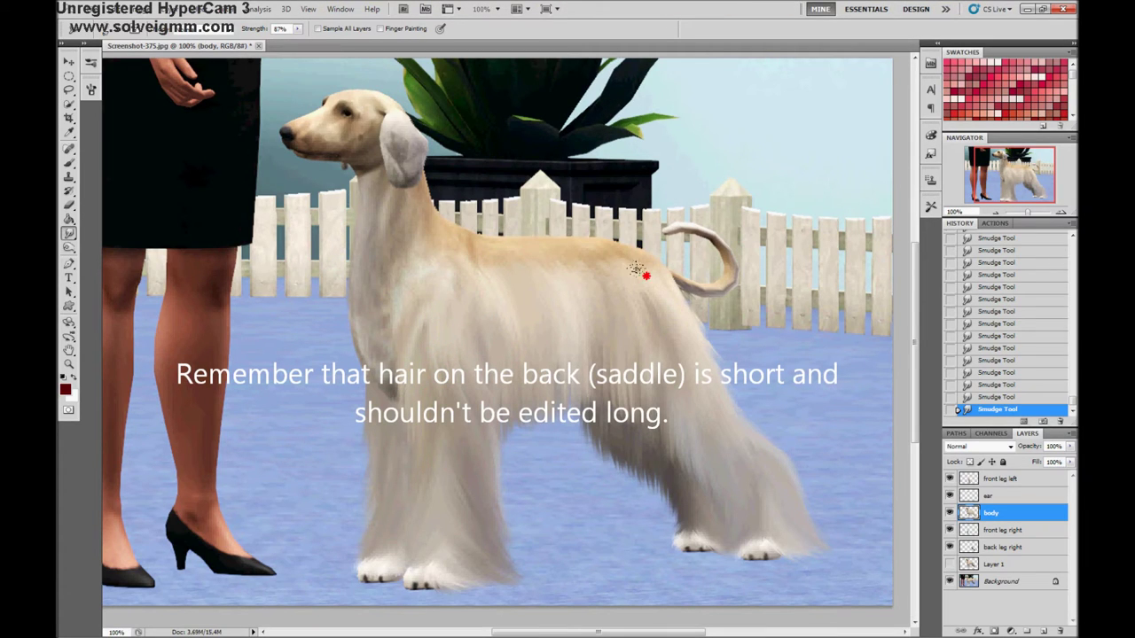
# Smudge the back, chest and neck fur into longer strands, then touch up on the front leg left layer
pyautogui.moveTo(641, 263)
pyautogui.mouseDown()
pyautogui.moveTo(445, 252)
pyautogui.moveTo(470, 277)
pyautogui.mouseUp()
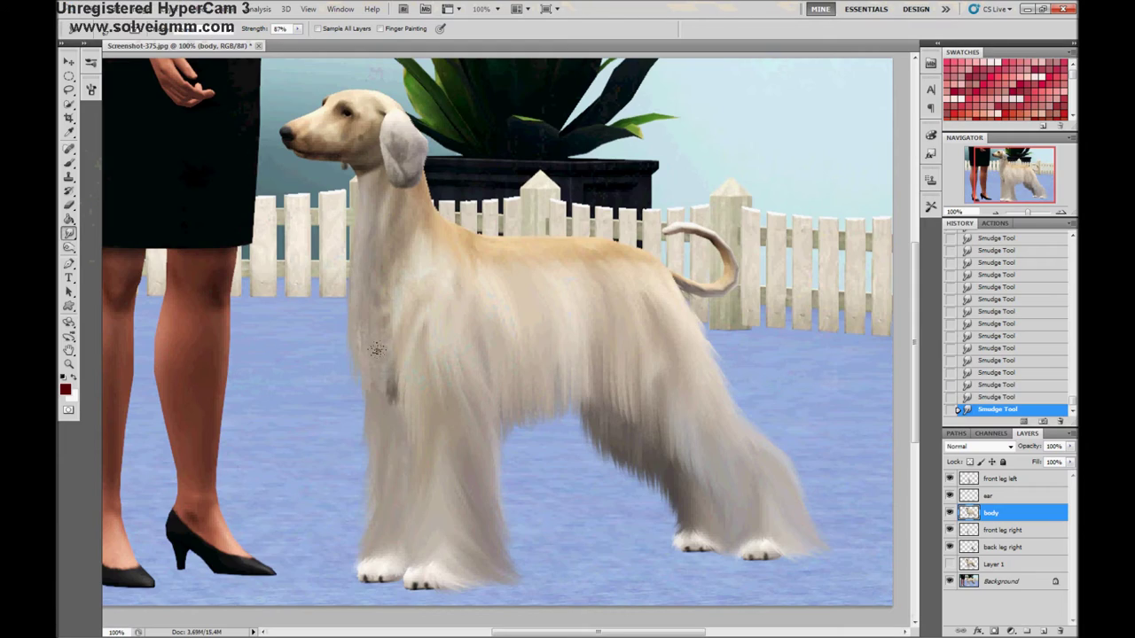
pyautogui.moveTo(376, 349); pyautogui.dragTo(360, 363)
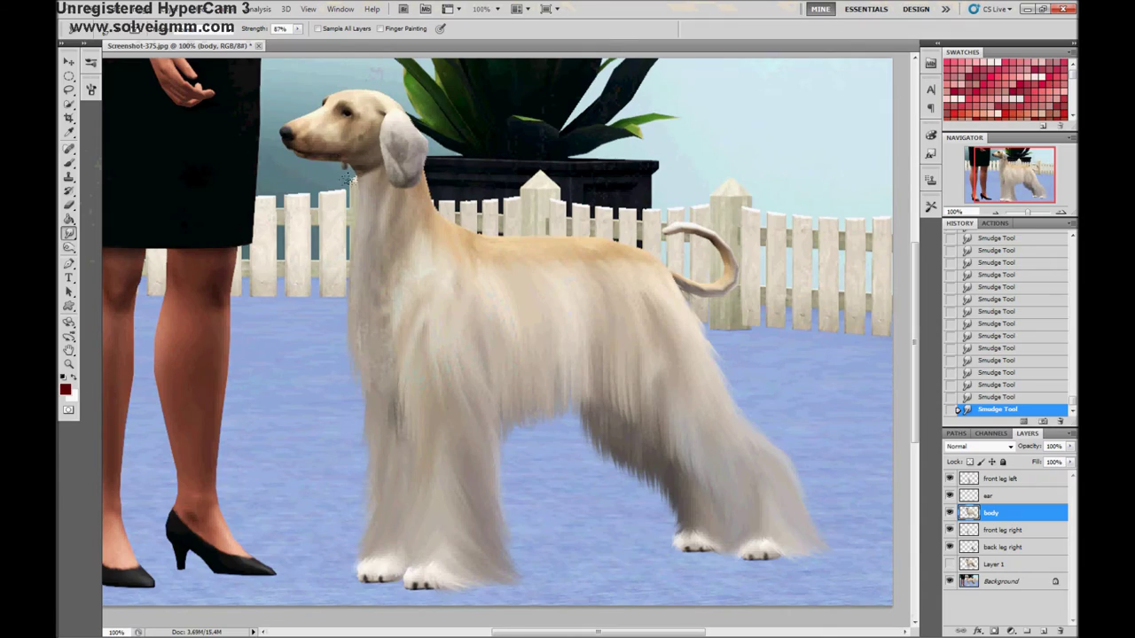
pyautogui.moveTo(383, 221); pyautogui.dragTo(390, 230)
pyautogui.click(1011, 480)
pyautogui.moveTo(404, 292); pyautogui.dragTo(426, 306)
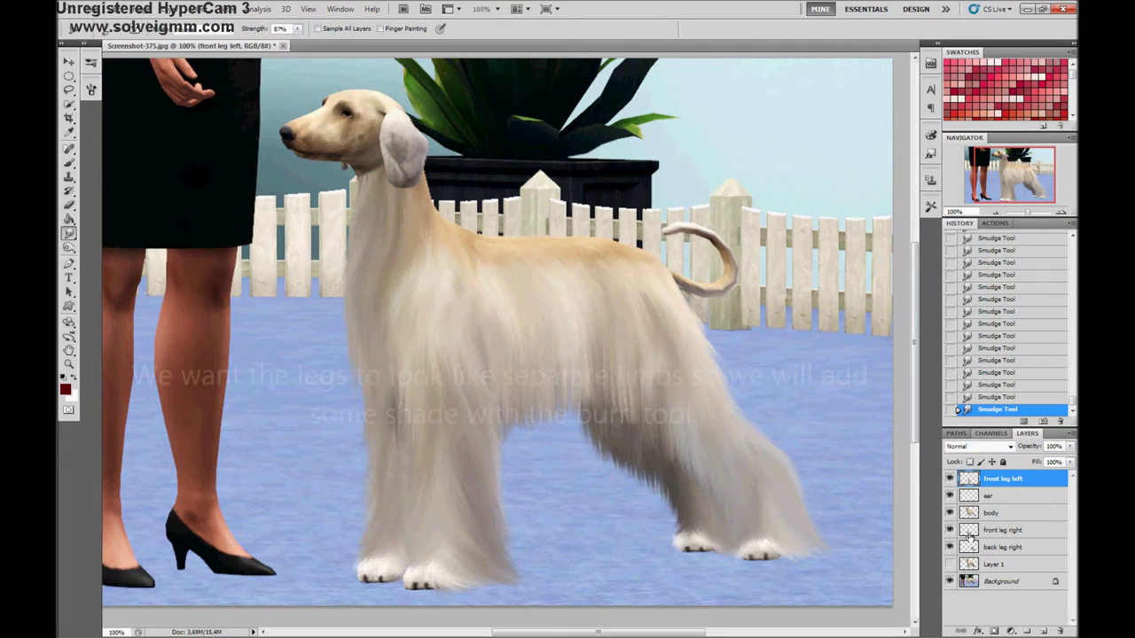
# Select the Burn Tool on the front leg right layer and set its range and brush
pyautogui.click(1000, 530)
pyautogui.click(68, 247)
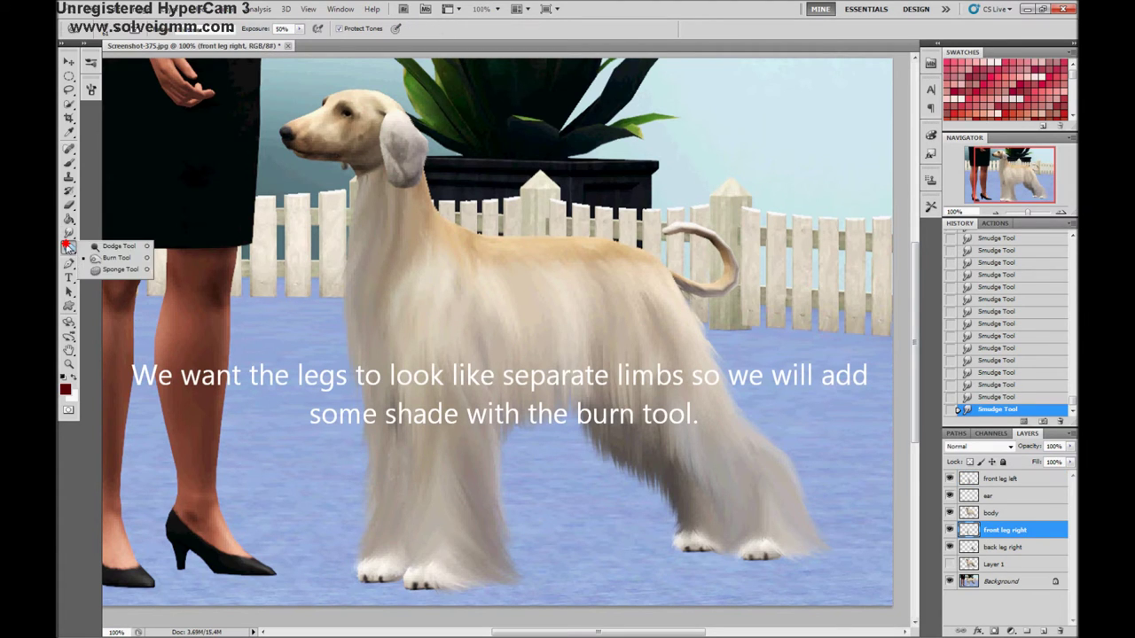
pyautogui.click(101, 259)
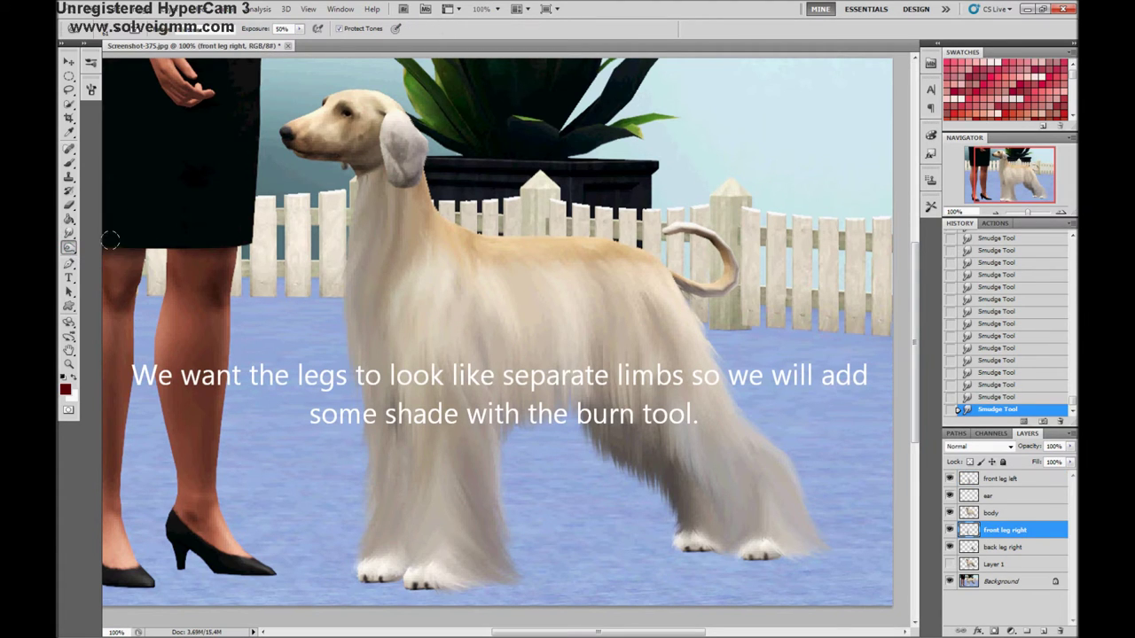
pyautogui.click(228, 30)
pyautogui.click(230, 31)
pyautogui.click(229, 31)
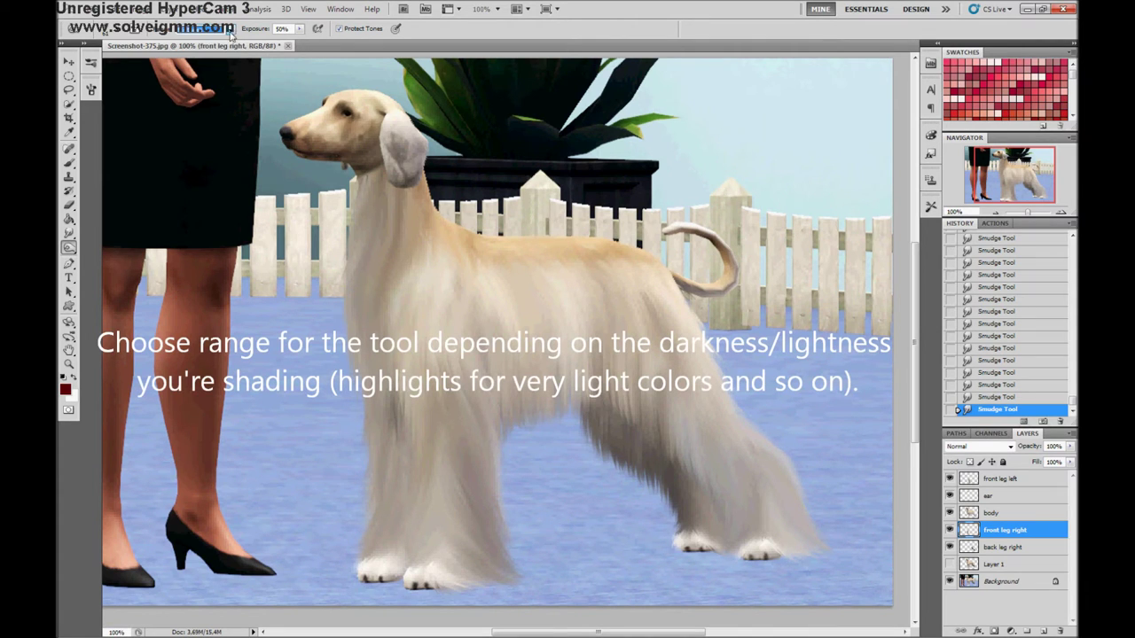
pyautogui.click(115, 29)
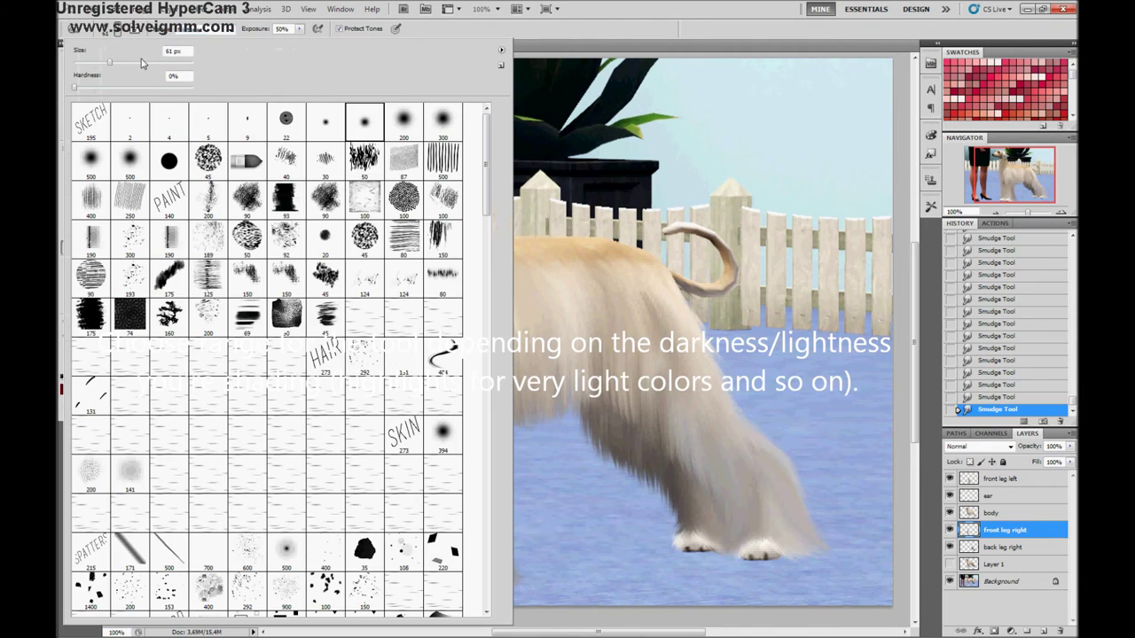
pyautogui.press('Return')
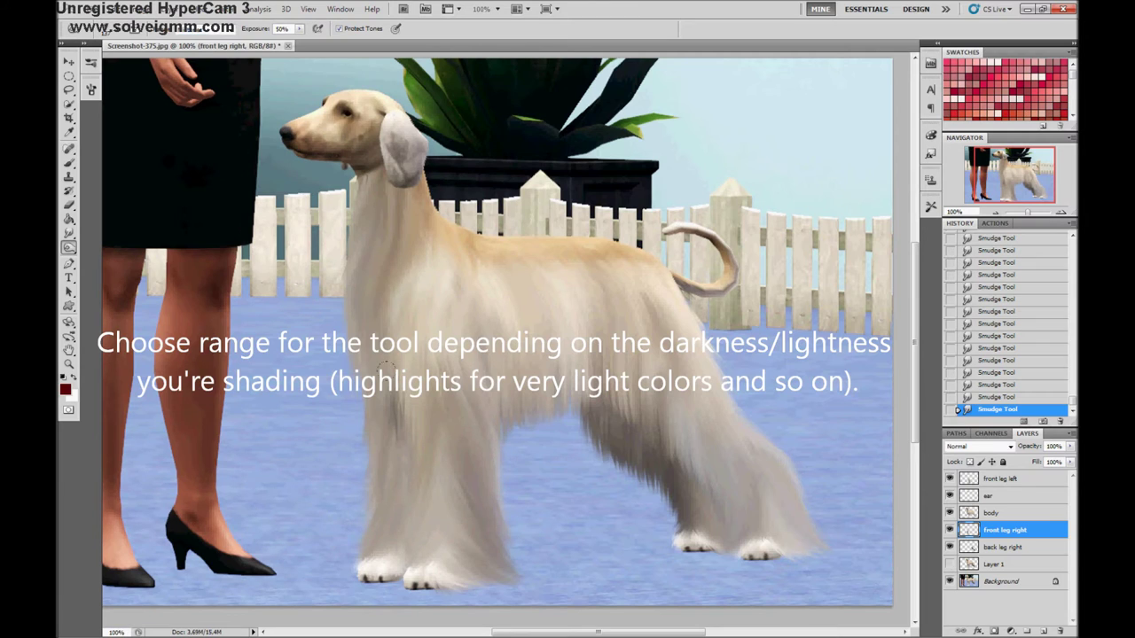
# Burn darker shading into the front right leg
pyautogui.moveTo(376, 381); pyautogui.dragTo(381, 461)
pyautogui.moveTo(390, 417); pyautogui.dragTo(403, 558)
pyautogui.moveTo(390, 492); pyautogui.dragTo(403, 576)
pyautogui.moveTo(376, 417); pyautogui.dragTo(404, 558)
pyautogui.moveTo(429, 497); pyautogui.dragTo(403, 554)
# Burn shading into the back right leg and the belly area
pyautogui.click(1004, 547)
pyautogui.moveTo(602, 410); pyautogui.dragTo(648, 410)
pyautogui.moveTo(709, 493); pyautogui.dragTo(718, 539)
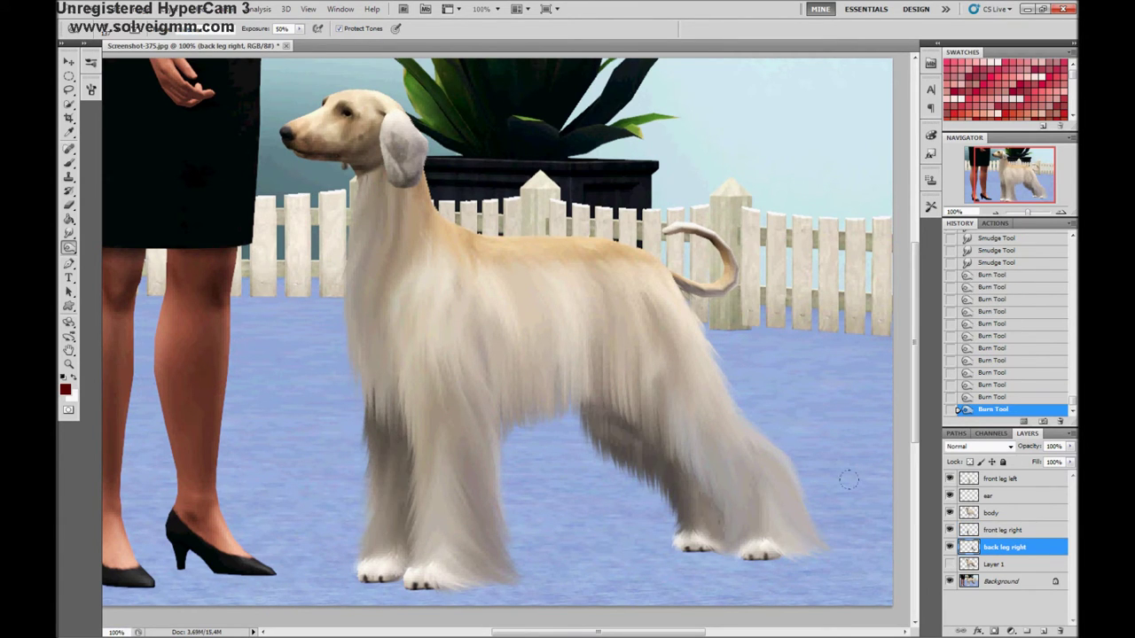
pyautogui.click(1004, 512)
pyautogui.moveTo(501, 363); pyautogui.dragTo(497, 416)
pyautogui.moveTo(532, 346); pyautogui.dragTo(496, 438)
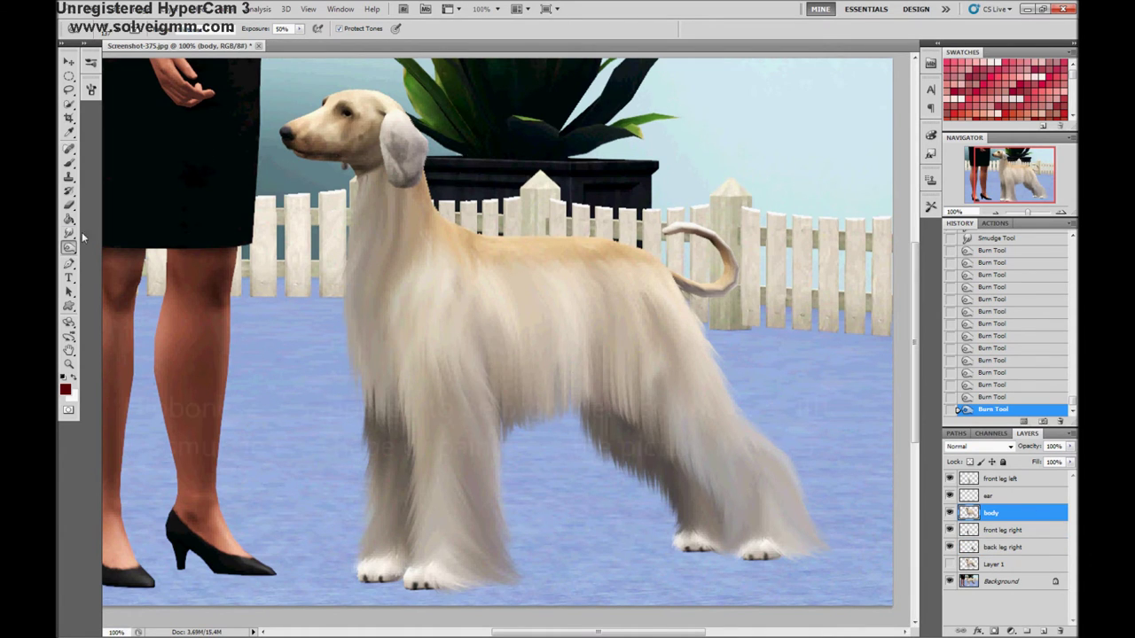
# With the Brush Tool, sample the tan fur colour and paint tan strokes on the body
pyautogui.press('b')
pyautogui.click(118, 29)
pyautogui.click(118, 28)
pyautogui.press('F5')
pyautogui.press('F5')
pyautogui.keyDown('alt'); pyautogui.click(603, 222); pyautogui.keyUp('alt')
pyautogui.moveTo(606, 237)
pyautogui.mouseDown()
pyautogui.moveTo(597, 246)
pyautogui.moveTo(639, 248)
pyautogui.moveTo(603, 245)
pyautogui.mouseUp()
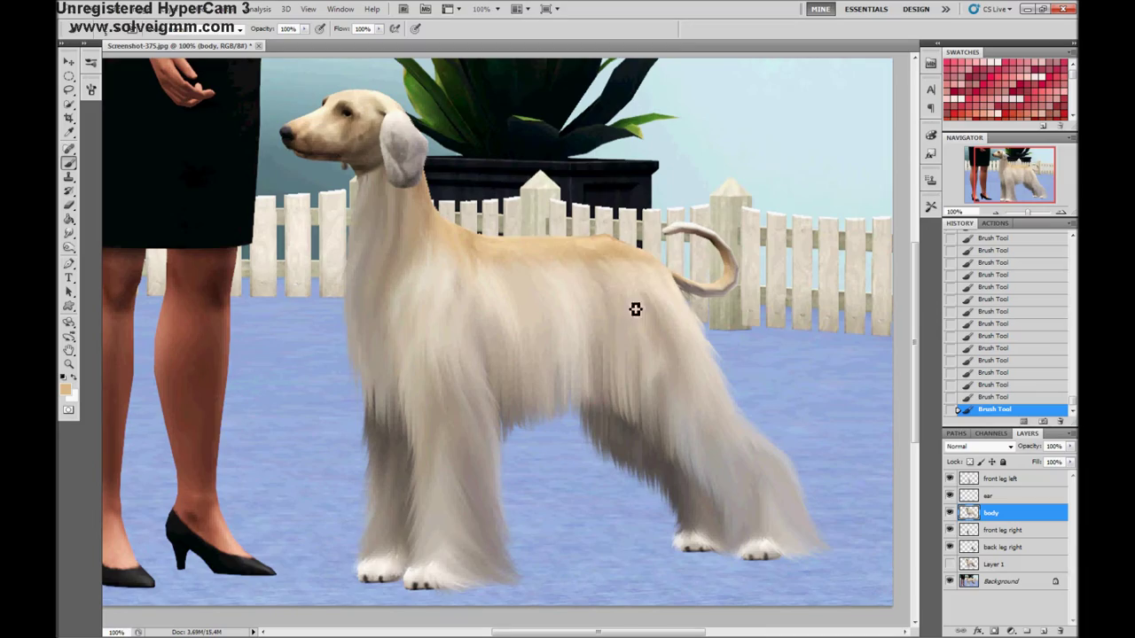
# Duplicate the ear layer, check the reference photo, and paint a white strand along the ear
pyautogui.click(1027, 501)
pyautogui.hotkey('ctrl', 'j')
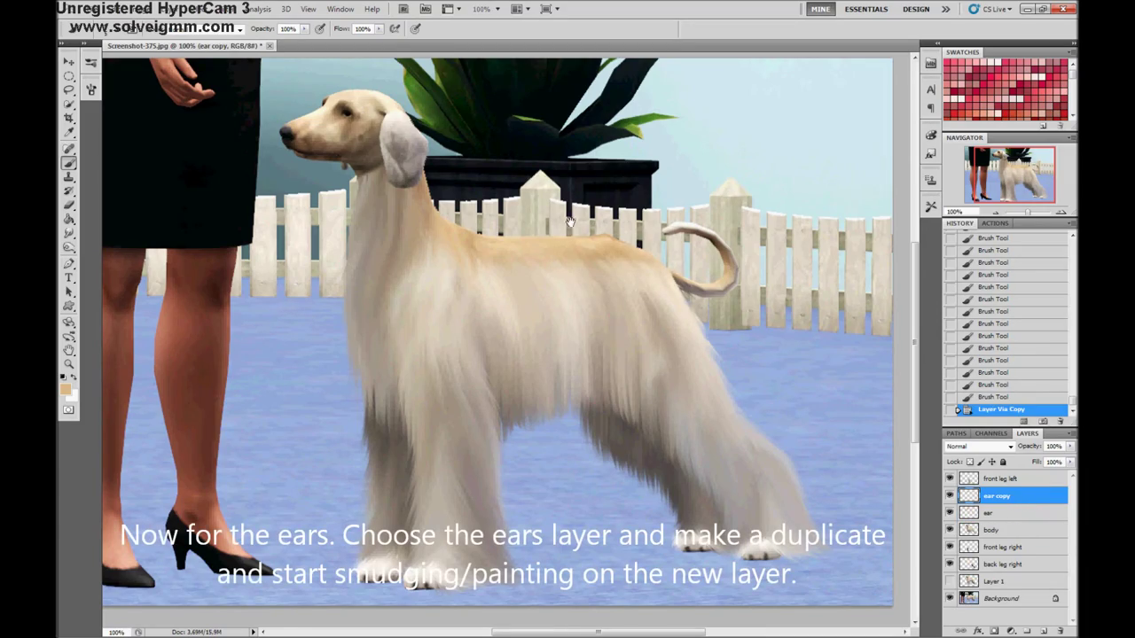
pyautogui.hotkey('alt', 'Tab')
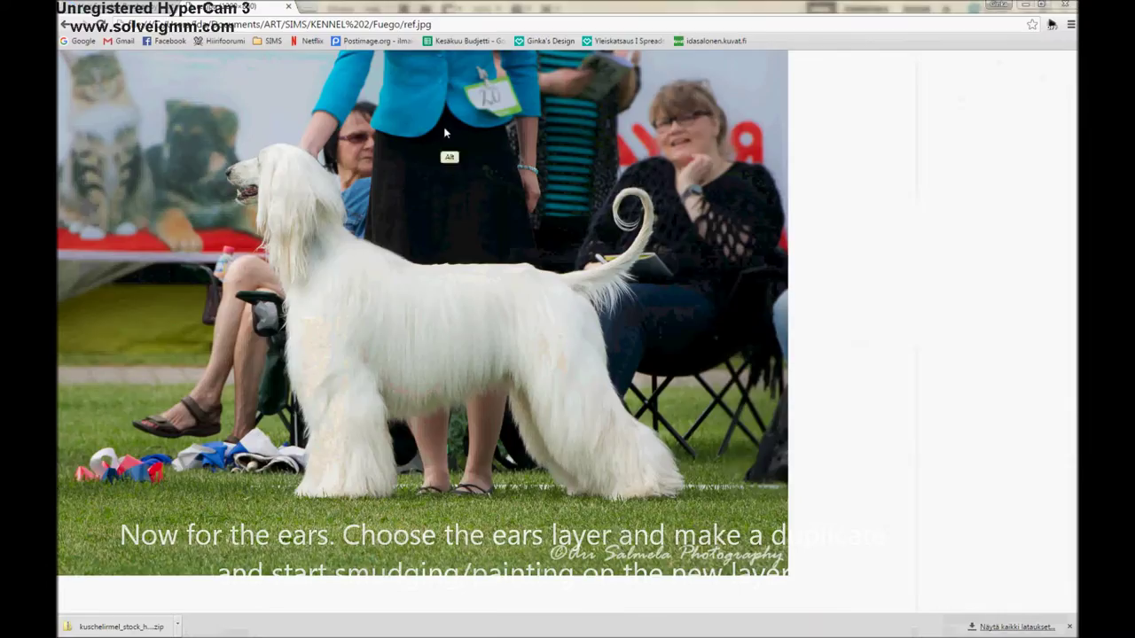
pyautogui.hotkey('alt', 'Tab')
pyautogui.moveTo(523, 218); pyautogui.dragTo(520, 237)
# Paint thin white hair strands from the ear down the neck, comparing with the reference
pyautogui.hotkey('alt', 'Tab')
pyautogui.hotkey('alt', 'Tab')
pyautogui.moveTo(422, 133); pyautogui.dragTo(405, 270)
pyautogui.hotkey('alt', 'Tab')
pyautogui.hotkey('alt', 'Tab')
pyautogui.moveTo(413, 219); pyautogui.dragTo(429, 363)
pyautogui.moveTo(452, 251); pyautogui.dragTo(452, 400)
pyautogui.moveTo(510, 293); pyautogui.dragTo(471, 400)
pyautogui.hotkey('alt', 'Tab')
pyautogui.hotkey('alt', 'Tab')
pyautogui.moveTo(424, 165); pyautogui.dragTo(418, 195)
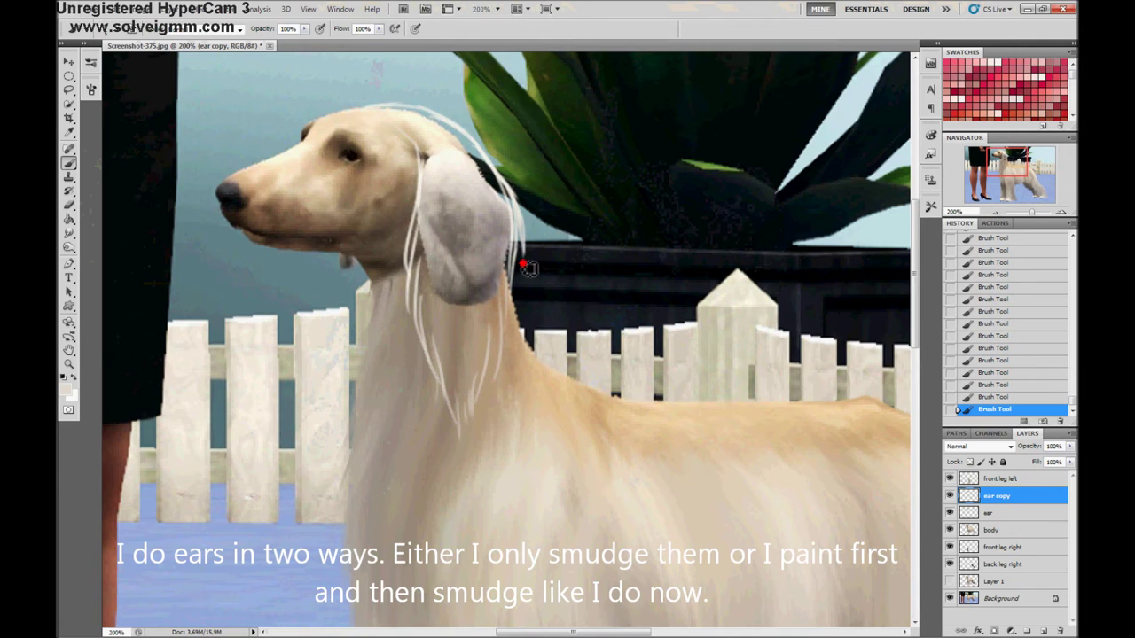
# Paint a long stroke over the head and adjust the brush tip so strokes are solid
pyautogui.moveTo(392, 116)
pyautogui.mouseDown()
pyautogui.moveTo(489, 162)
pyautogui.moveTo(486, 568)
pyautogui.mouseUp()
pyautogui.click(90, 62)
pyautogui.click(90, 88)
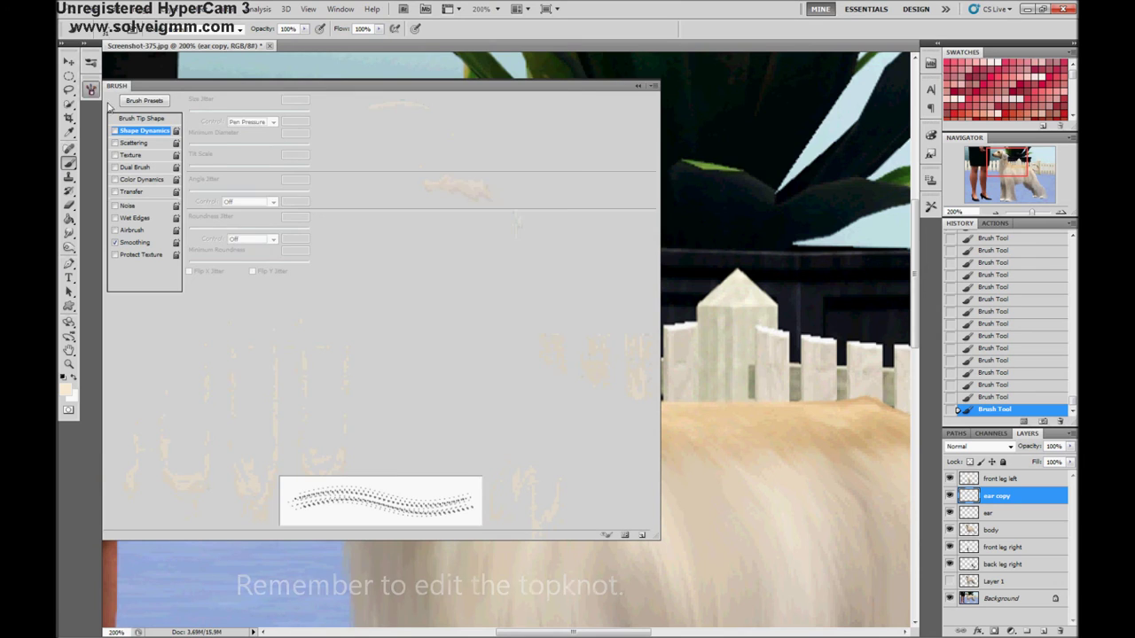
pyautogui.click(141, 118)
pyautogui.moveTo(203, 451); pyautogui.dragTo(191, 451)
pyautogui.click(90, 89)
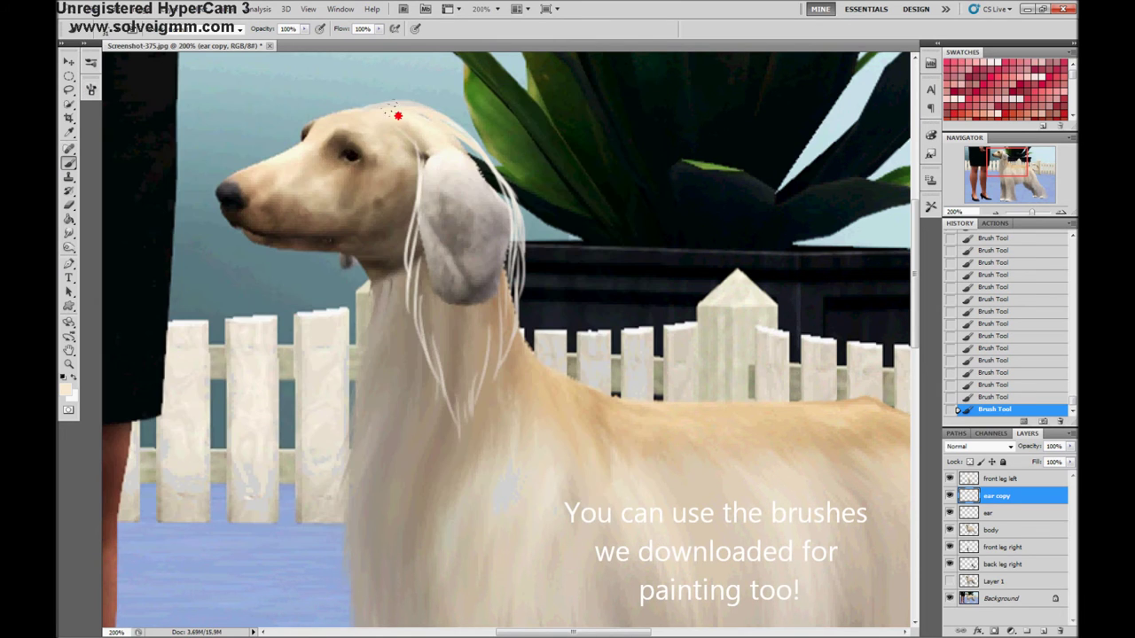
# Paint bright hair strands over the ear and side of the head
pyautogui.moveTo(408, 118); pyautogui.dragTo(494, 262)
pyautogui.moveTo(485, 142); pyautogui.dragTo(515, 328)
pyautogui.moveTo(412, 229); pyautogui.dragTo(461, 386)
pyautogui.moveTo(452, 267); pyautogui.dragTo(473, 374)
# Sample a brownish colour and paint darker strands over the ear and neck
pyautogui.keyDown('alt'); pyautogui.click(468, 178); pyautogui.keyUp('alt')
pyautogui.moveTo(461, 140); pyautogui.dragTo(487, 249)
pyautogui.moveTo(483, 202); pyautogui.dragTo(461, 354)
pyautogui.moveTo(447, 230); pyautogui.dragTo(435, 335)
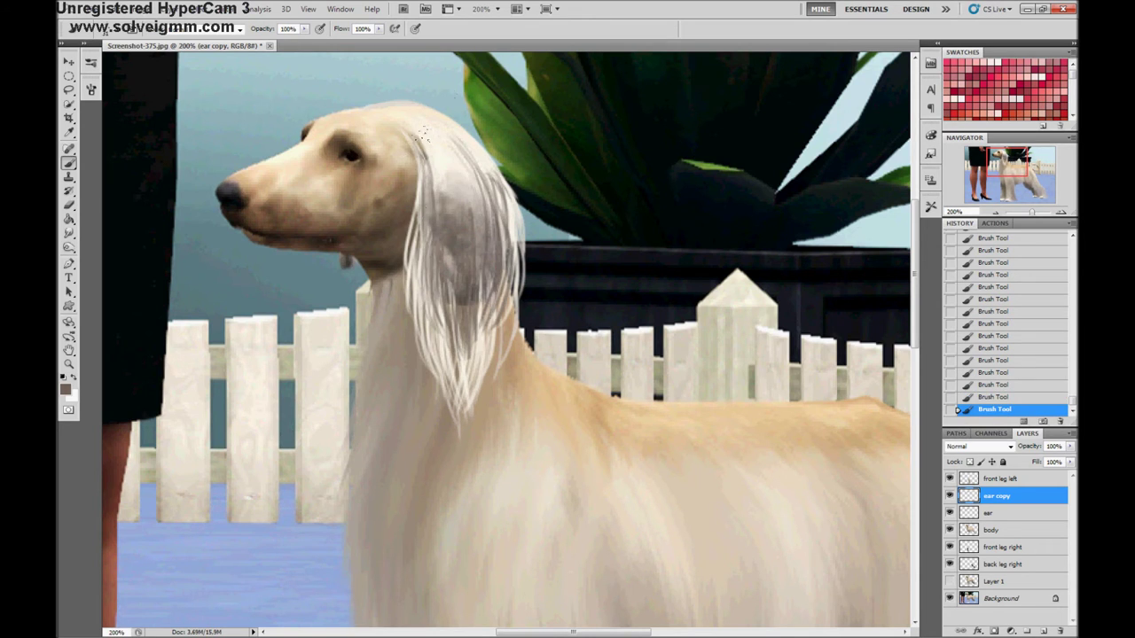
pyautogui.moveTo(412, 140); pyautogui.dragTo(453, 234)
pyautogui.keyDown('alt'); pyautogui.click(468, 172); pyautogui.keyUp('alt')
# Smudge the painted ear hair into smooth strands pulled down the neck
pyautogui.press('r')
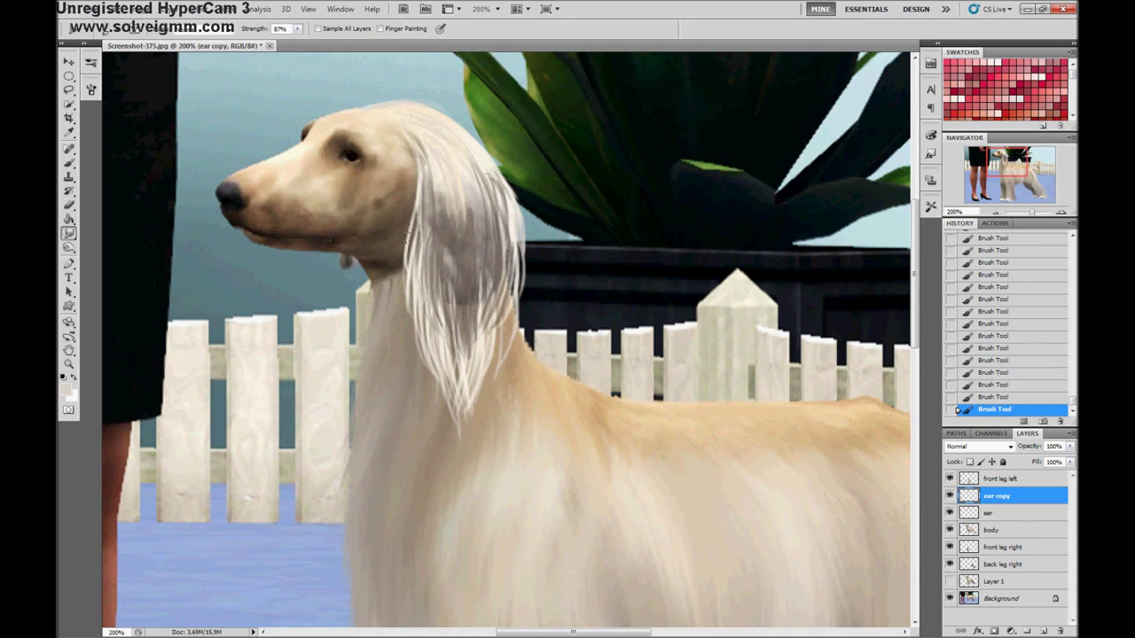
pyautogui.moveTo(416, 195); pyautogui.dragTo(448, 328)
pyautogui.moveTo(434, 257); pyautogui.dragTo(461, 438)
pyautogui.moveTo(496, 204); pyautogui.dragTo(523, 355)
pyautogui.moveTo(475, 252); pyautogui.dragTo(452, 394)
pyautogui.moveTo(434, 292); pyautogui.dragTo(443, 448)
pyautogui.moveTo(450, 160); pyautogui.dragTo(425, 373)
pyautogui.moveTo(492, 168)
pyautogui.mouseDown()
pyautogui.moveTo(494, 296)
pyautogui.moveTo(444, 426)
pyautogui.moveTo(532, 319)
pyautogui.mouseUp()
pyautogui.moveTo(473, 282); pyautogui.dragTo(424, 394)
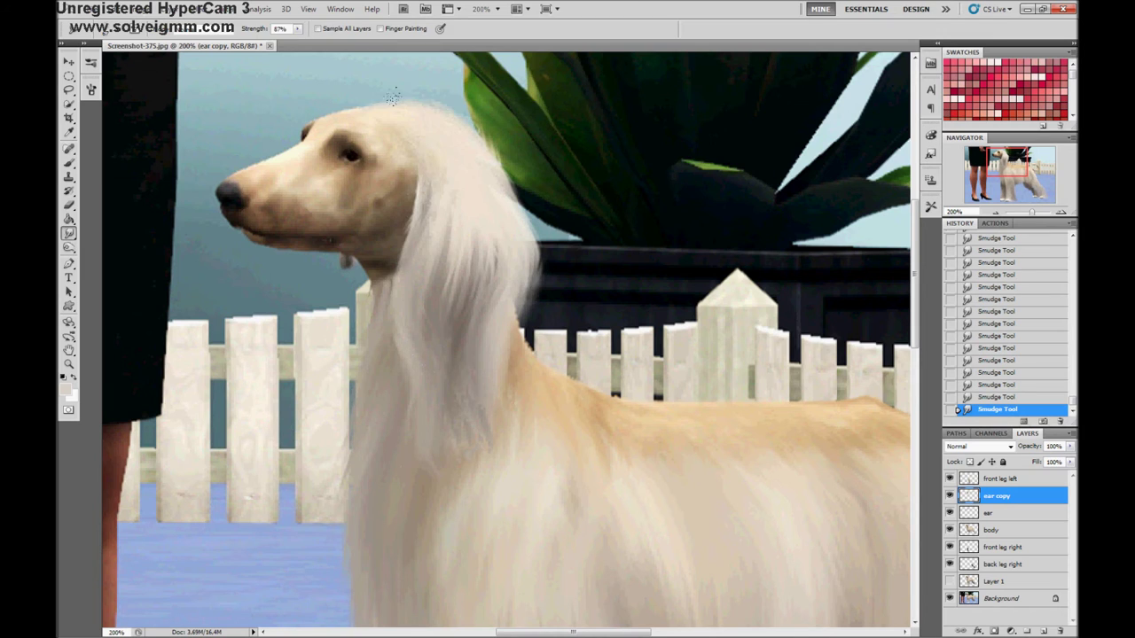
# Burn and smudge the neck beneath the ear on the body layer
pyautogui.press('e')
pyautogui.press('o')
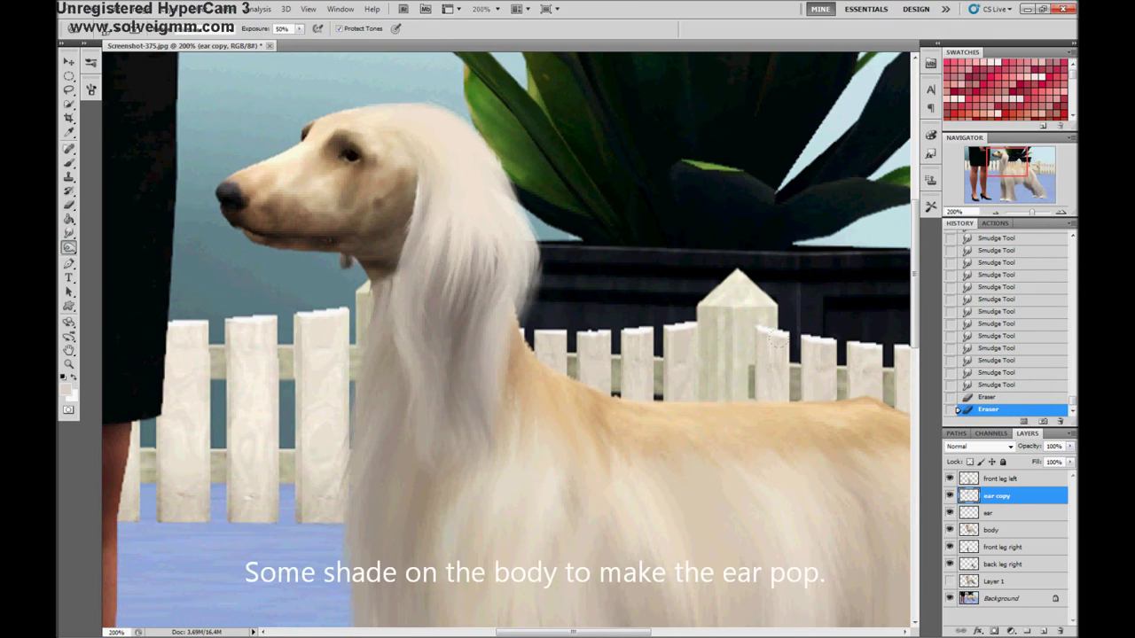
pyautogui.click(1010, 529)
pyautogui.moveTo(390, 204); pyautogui.dragTo(381, 390)
pyautogui.press('r')
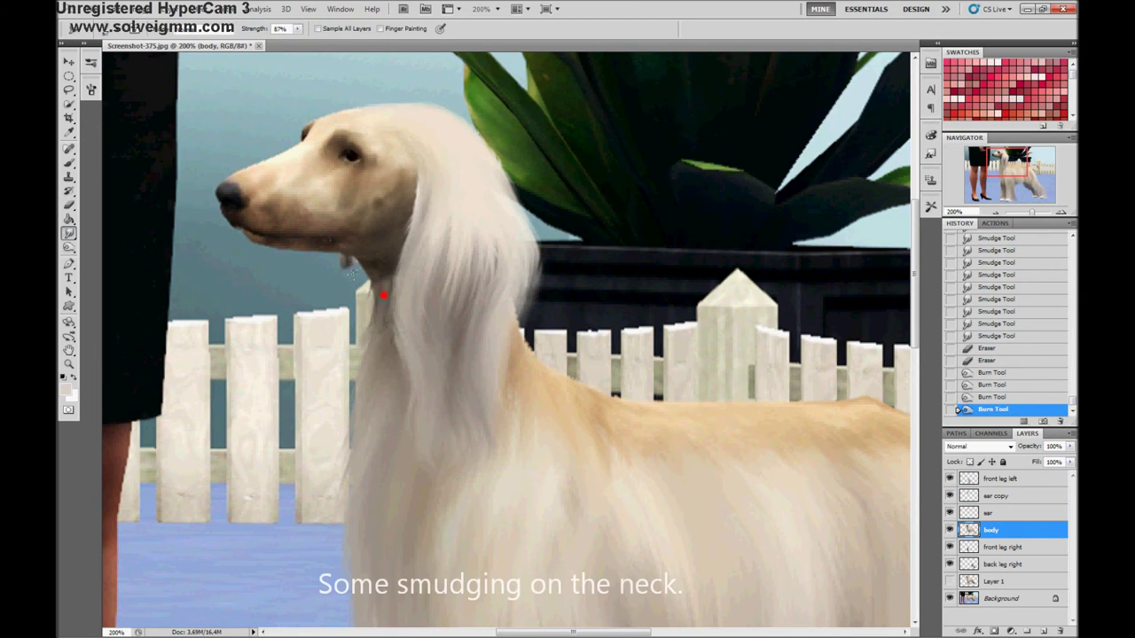
pyautogui.moveTo(390, 283); pyautogui.dragTo(377, 319)
# Zoom out, paint hair on top of the head, and duplicate the layer as 'ear copy 2'
pyautogui.hotkey('ctrl', '-')
pyautogui.scroll(-2, 578, 335)
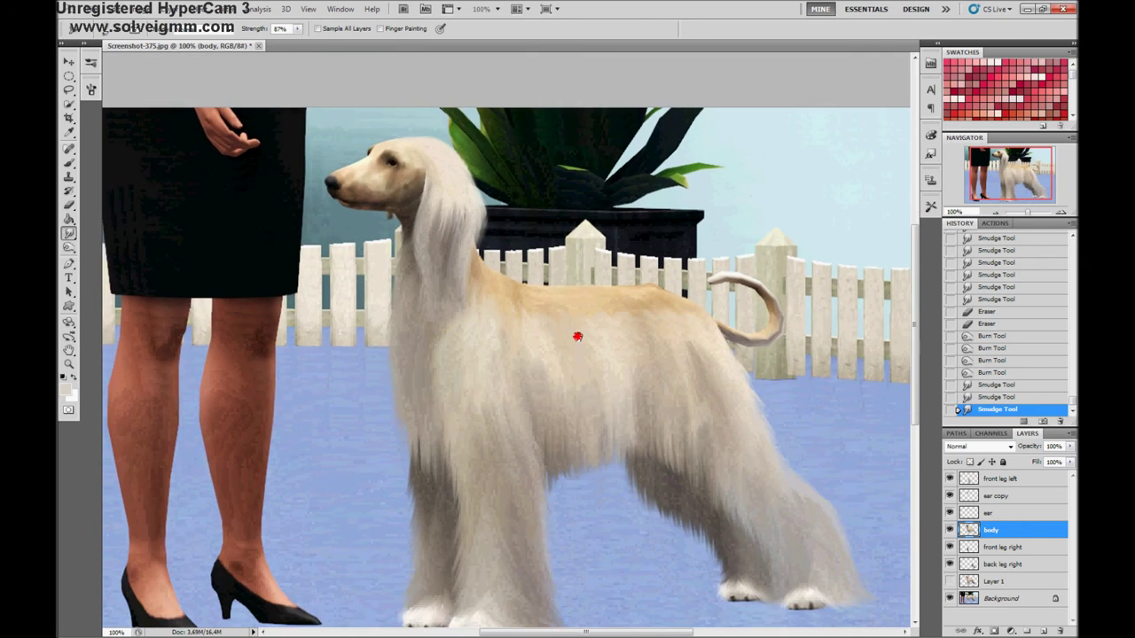
pyautogui.hotkey('alt', ']')
pyautogui.press('b')
pyautogui.hotkey('alt', ']')
pyautogui.rightClick(332, 113)
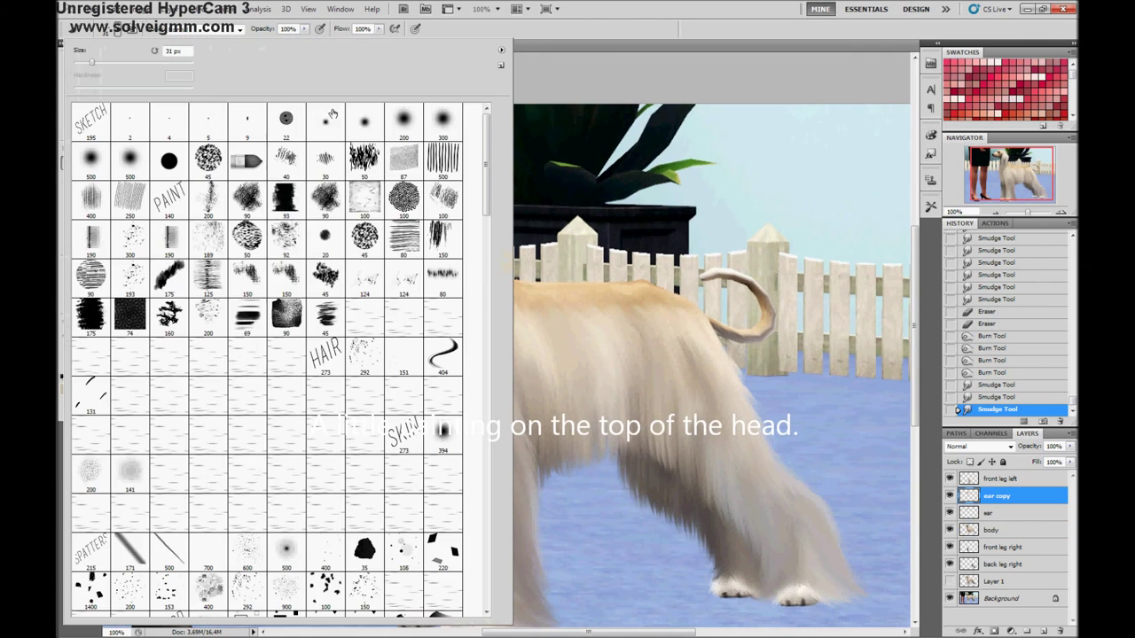
pyautogui.press('Return')
pyautogui.moveTo(386, 140)
pyautogui.mouseDown()
pyautogui.moveTo(433, 148)
pyautogui.moveTo(393, 143)
pyautogui.mouseUp()
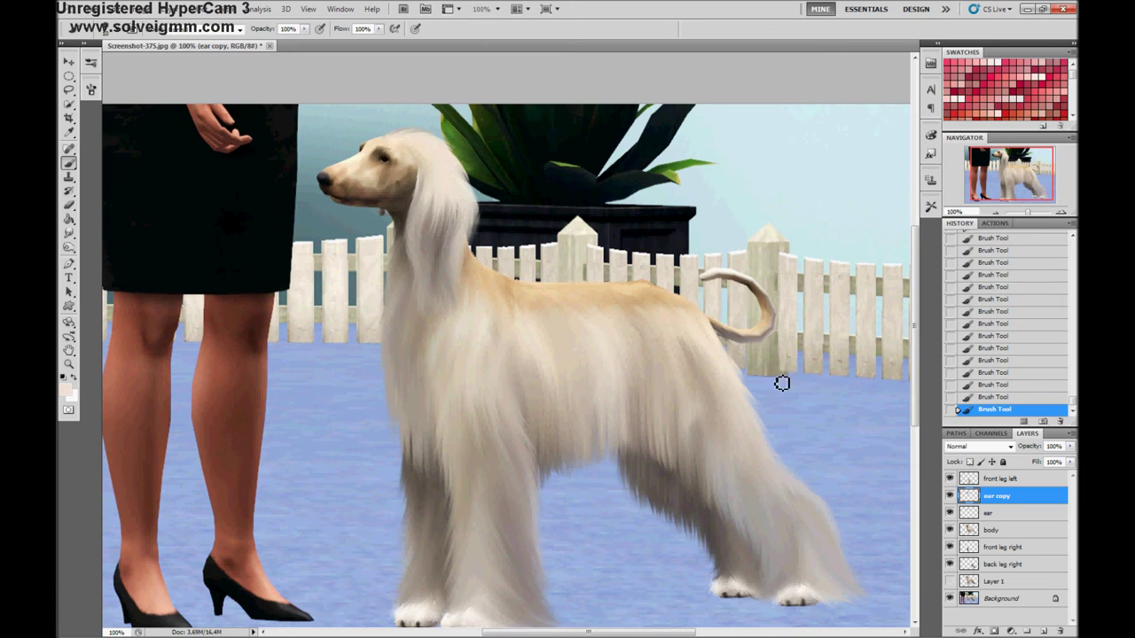
pyautogui.hotkey('ctrl', 'j')
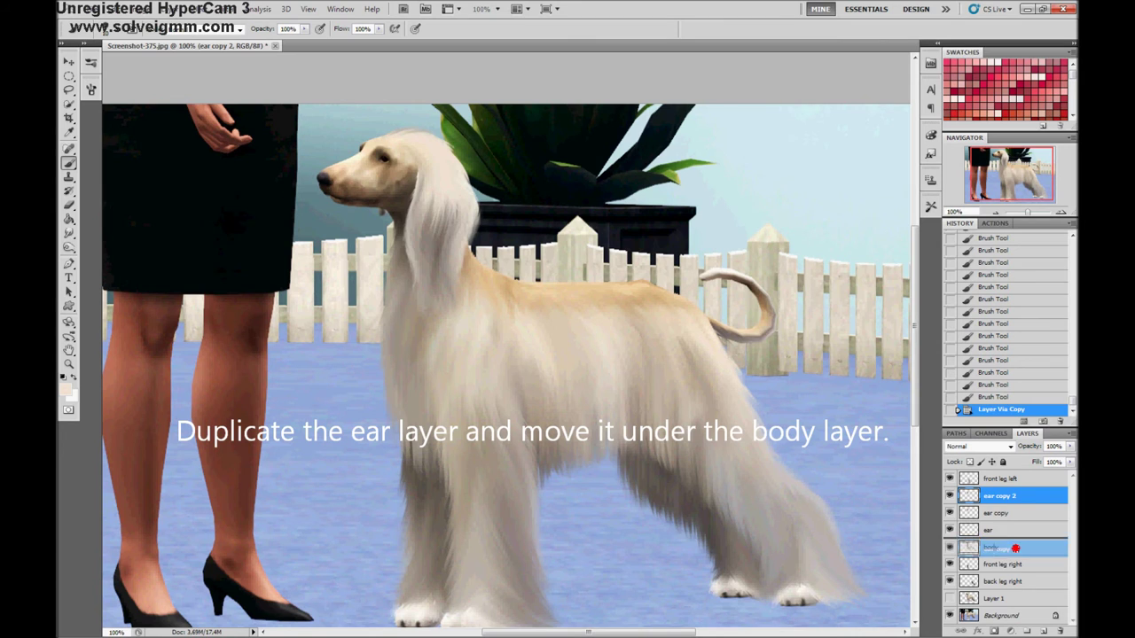
# Move 'ear copy 2' below the body layer, then position, rotate and nudge the duplicate ear beside the head
pyautogui.moveTo(1026, 511); pyautogui.dragTo(1019, 555)
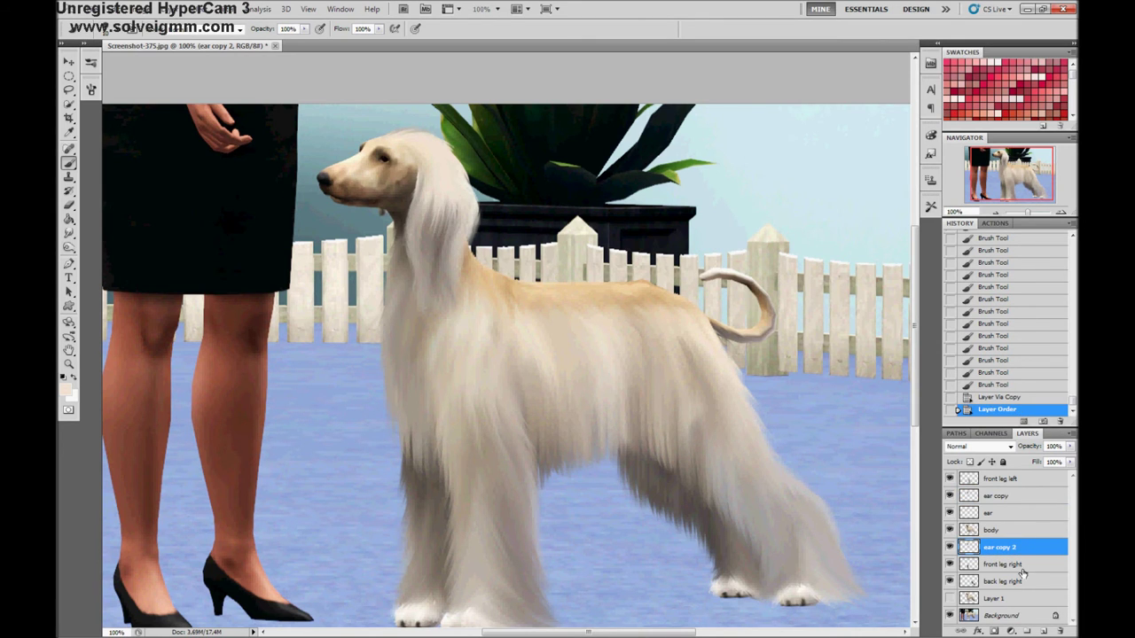
pyautogui.click(950, 615)
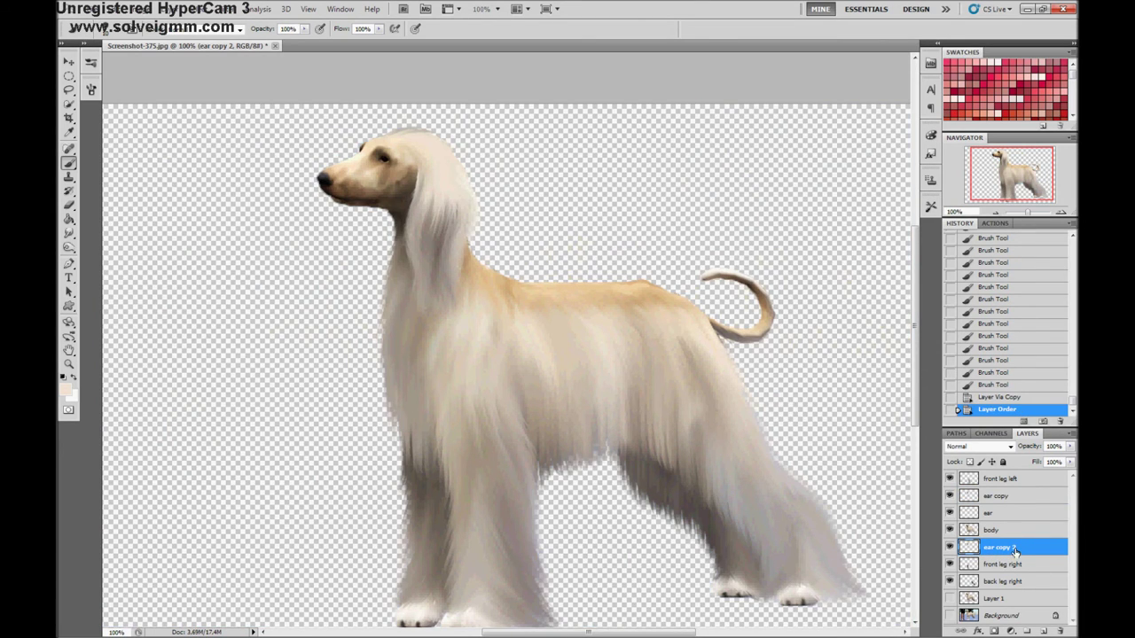
pyautogui.press('v')
pyautogui.moveTo(418, 256); pyautogui.dragTo(392, 260)
pyautogui.hotkey('ctrl', 't')
pyautogui.moveTo(544, 236); pyautogui.dragTo(544, 220)
pyautogui.doubleClick(377, 267)
pyautogui.moveTo(387, 233)
pyautogui.mouseDown()
pyautogui.moveTo(375, 223)
pyautogui.moveTo(385, 228)
pyautogui.mouseUp()
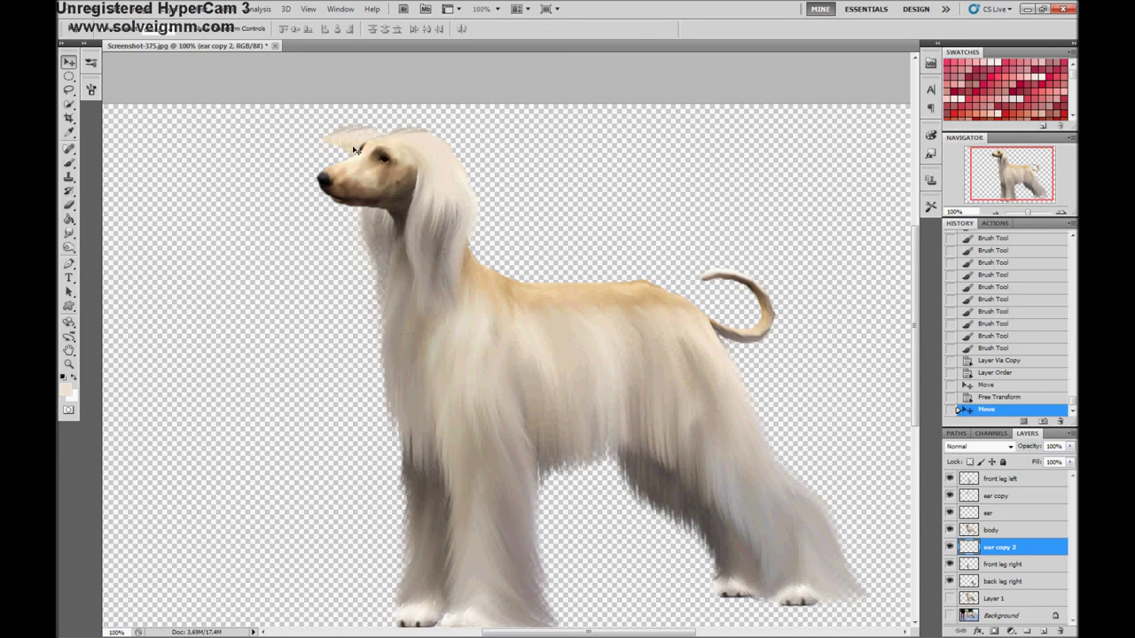
# Erase the stray light tuft left of the head and show the Background scene again
pyautogui.press('e')
pyautogui.moveTo(342, 131)
pyautogui.mouseDown()
pyautogui.moveTo(378, 130)
pyautogui.moveTo(388, 146)
pyautogui.mouseUp()
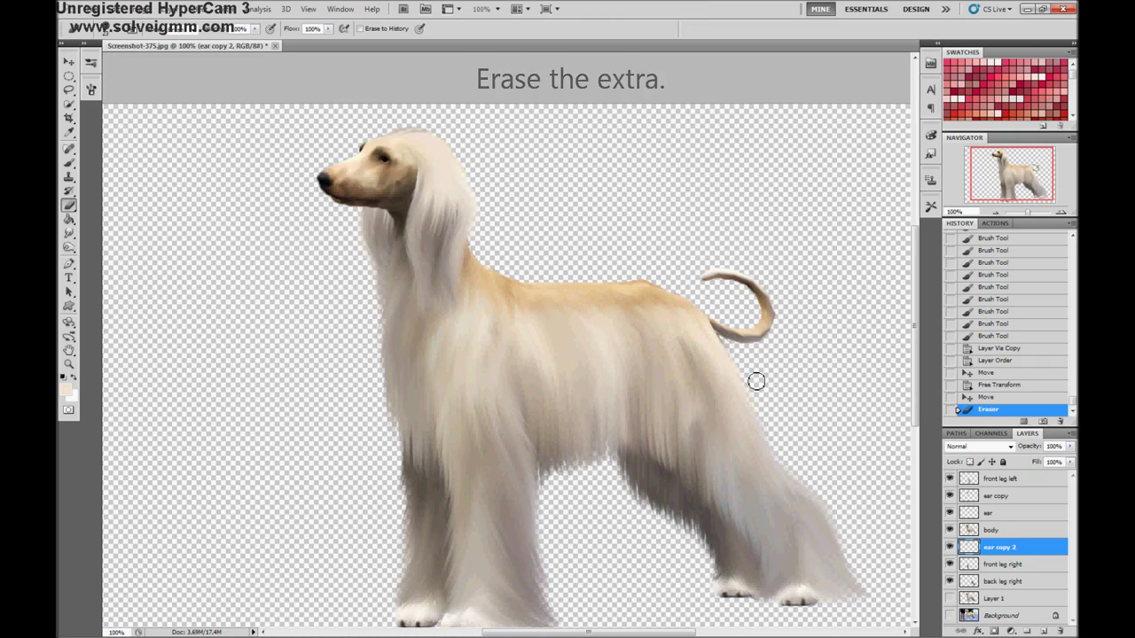
pyautogui.click(949, 615)
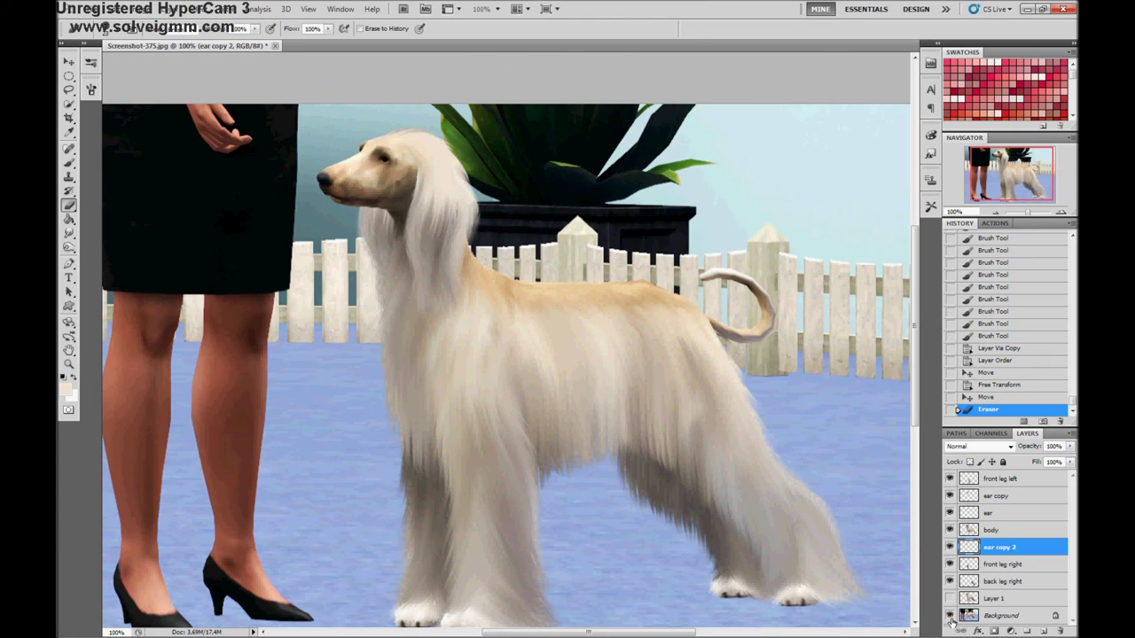
pyautogui.click(69, 234)
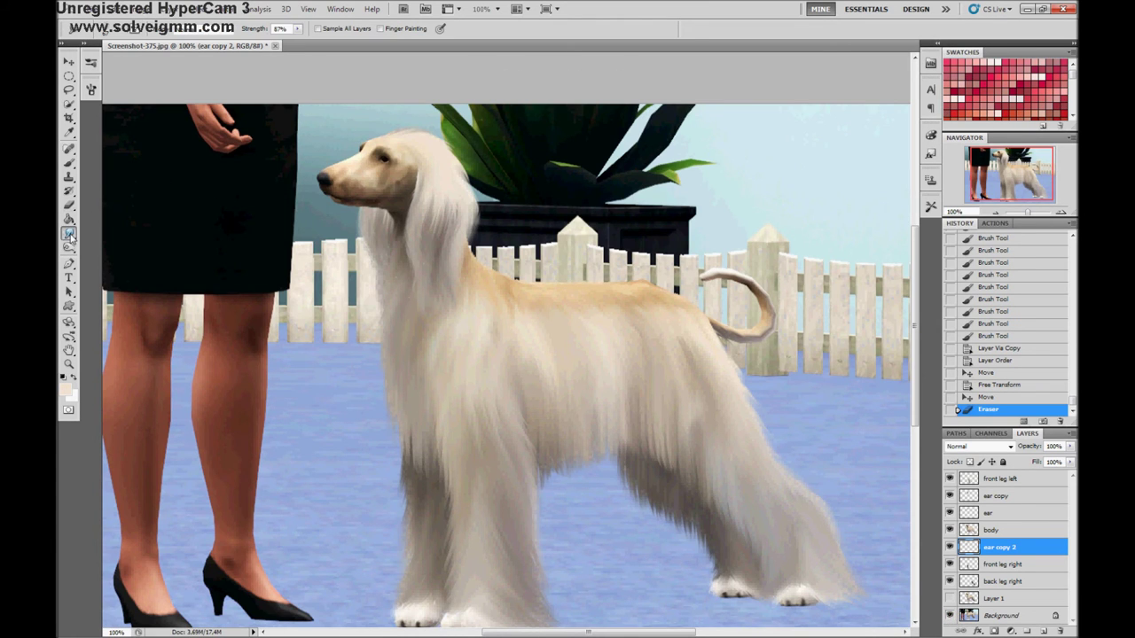
# Burn the fur on the dog's right ear and neck darker
pyautogui.rightClick(70, 248)
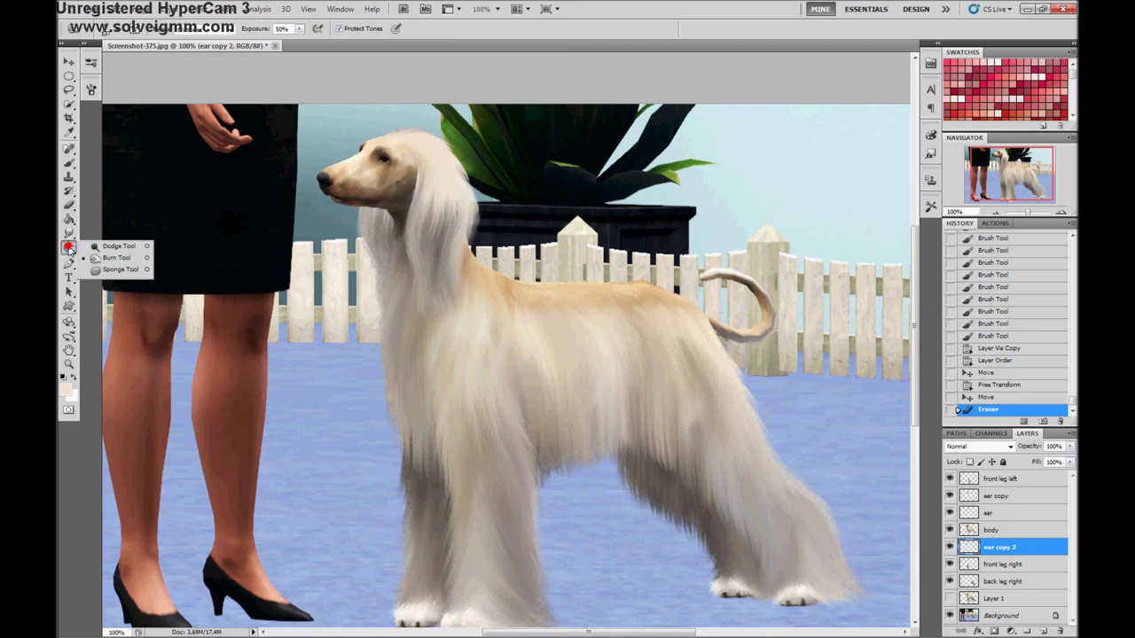
pyautogui.click(106, 259)
pyautogui.moveTo(375, 159); pyautogui.dragTo(382, 275)
pyautogui.moveTo(378, 213); pyautogui.dragTo(381, 283)
pyautogui.moveTo(344, 269); pyautogui.dragTo(343, 285)
pyautogui.moveTo(379, 253); pyautogui.dragTo(379, 301)
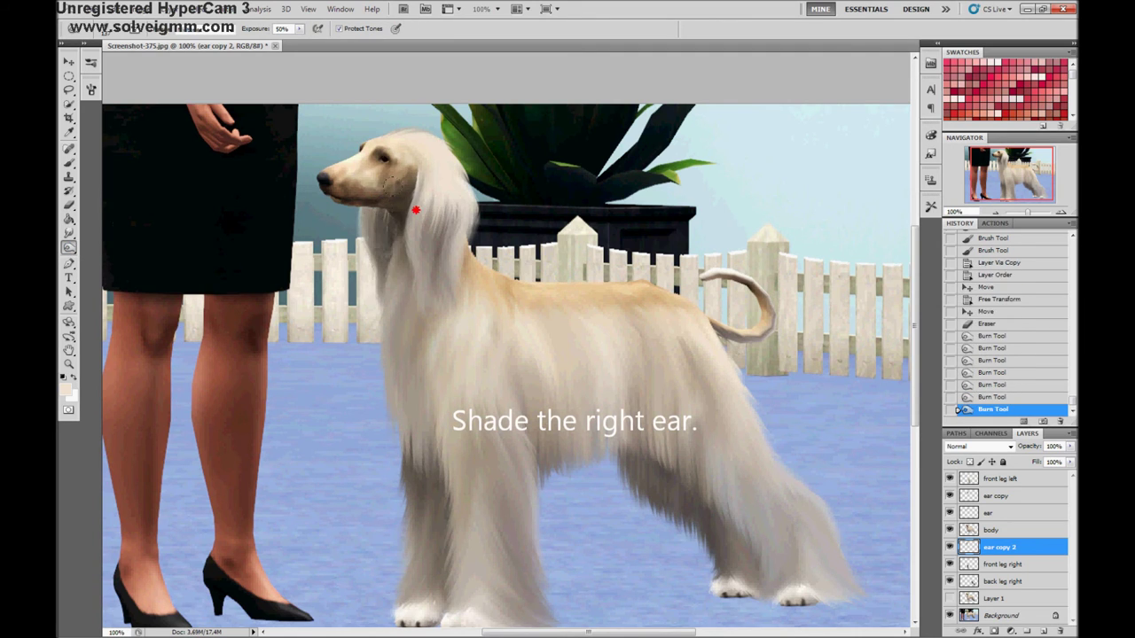
pyautogui.moveTo(378, 222); pyautogui.dragTo(381, 301)
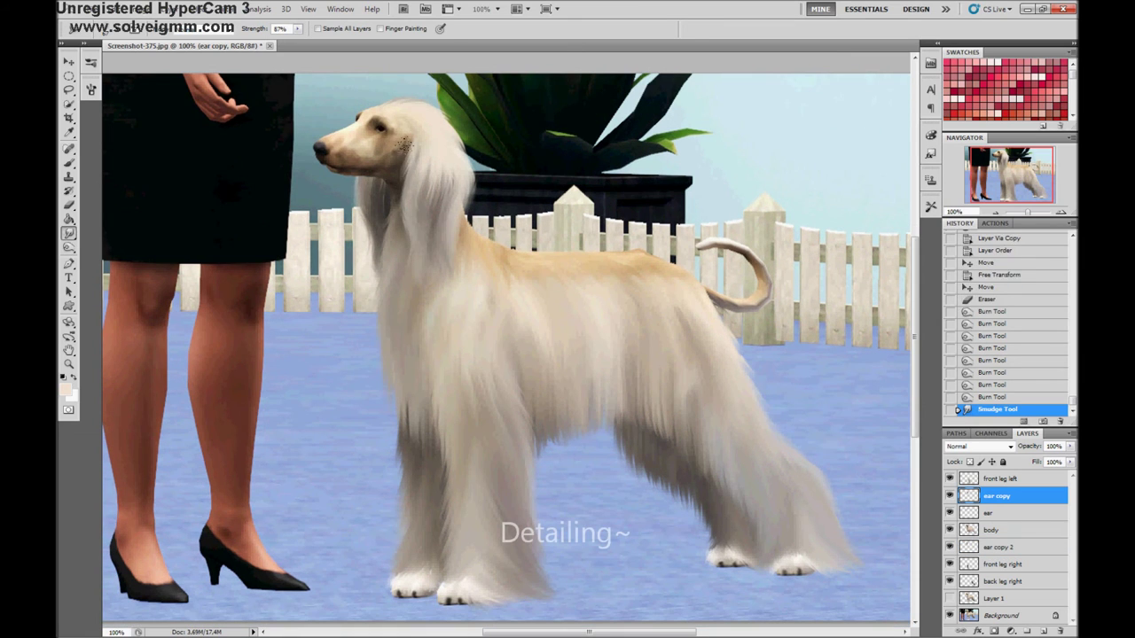
# On the body layer, smudge and erase the ear and tail fur into finer strands
pyautogui.click(1019, 550)
pyautogui.moveTo(355, 184); pyautogui.dragTo(363, 239)
pyautogui.hotkey('alt', ']')
pyautogui.press('e')
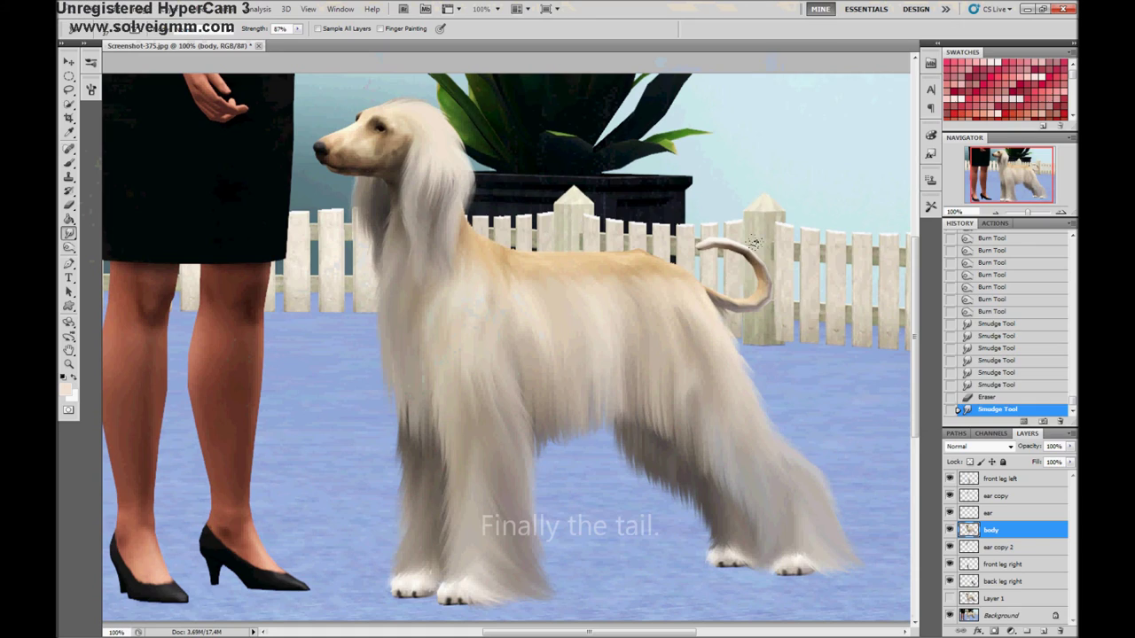
pyautogui.press('e')
pyautogui.moveTo(725, 248)
pyautogui.mouseDown()
pyautogui.moveTo(709, 276)
pyautogui.moveTo(735, 306)
pyautogui.moveTo(767, 286)
pyautogui.moveTo(734, 243)
pyautogui.mouseUp()
pyautogui.press('r')
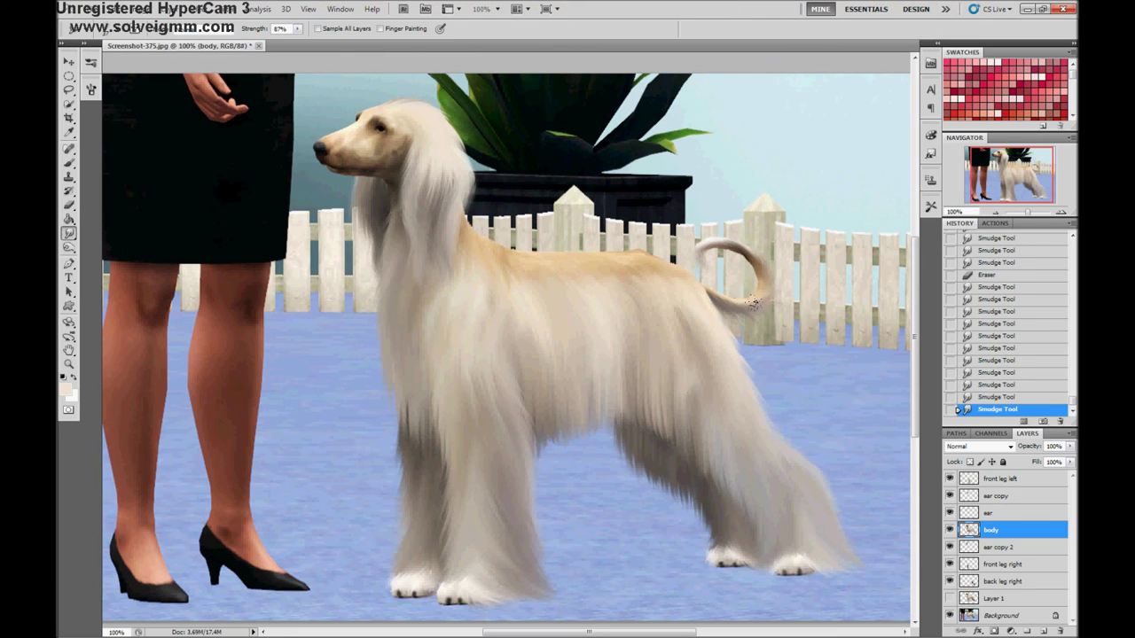
pyautogui.moveTo(706, 289); pyautogui.dragTo(767, 333)
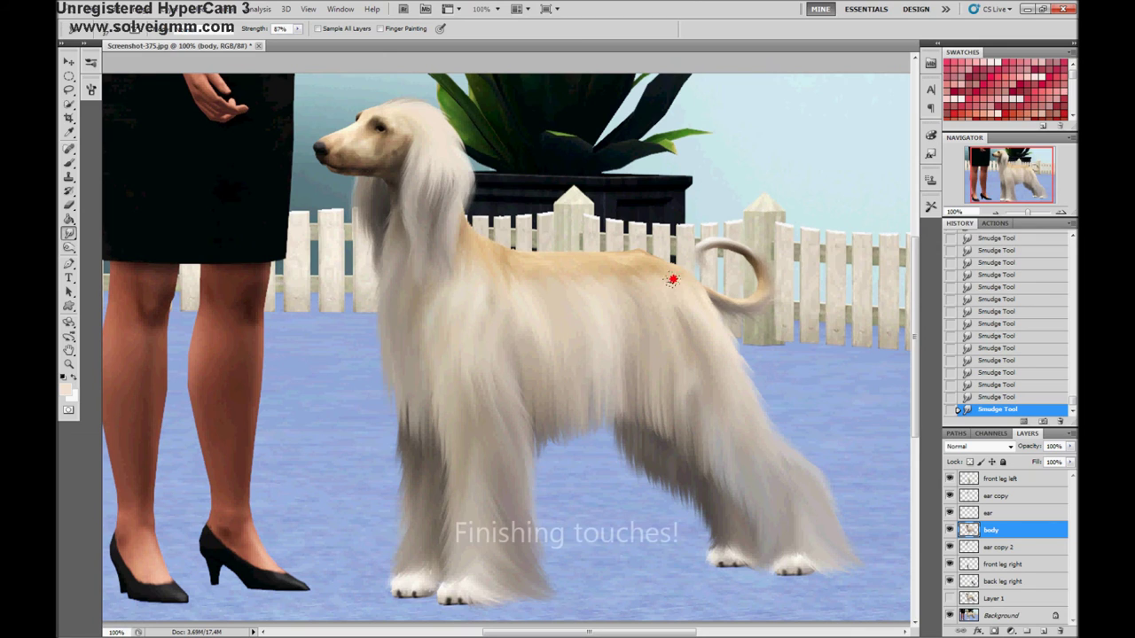
# Burn the fur around the head and ear darker, then add a new empty Layer 2
pyautogui.click(69, 246)
pyautogui.moveTo(330, 129); pyautogui.dragTo(371, 156)
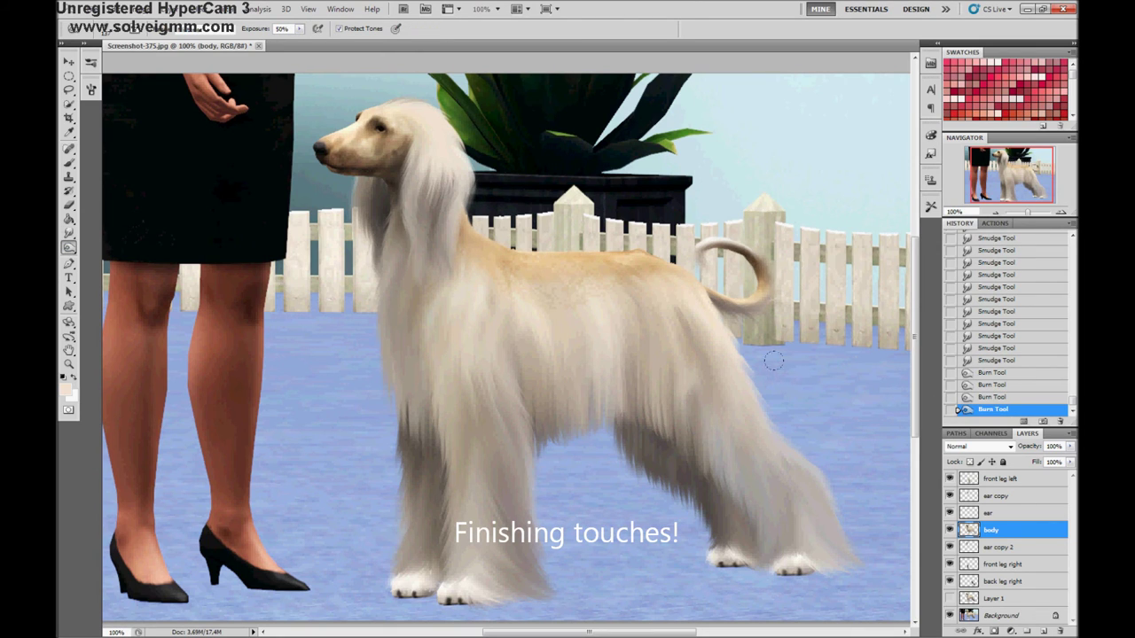
pyautogui.click(1001, 479)
pyautogui.click(1043, 630)
pyautogui.scroll(2, 327, 93)
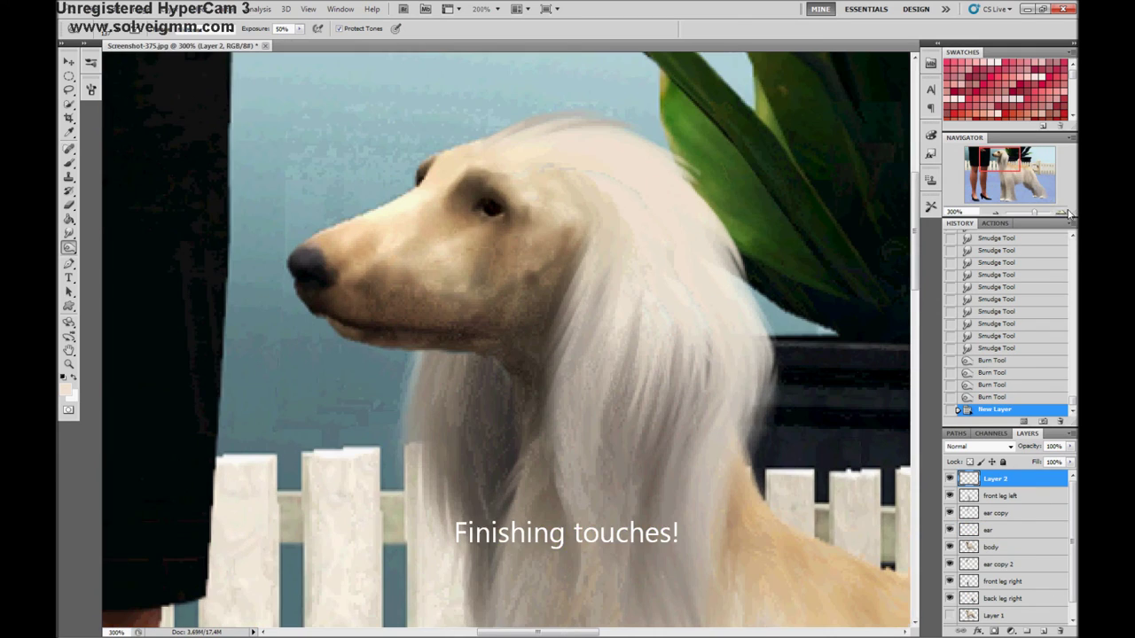
# Paint dark shading around the dog's eye and nose with a soft brush
pyautogui.press('b')
pyautogui.click(111, 28)
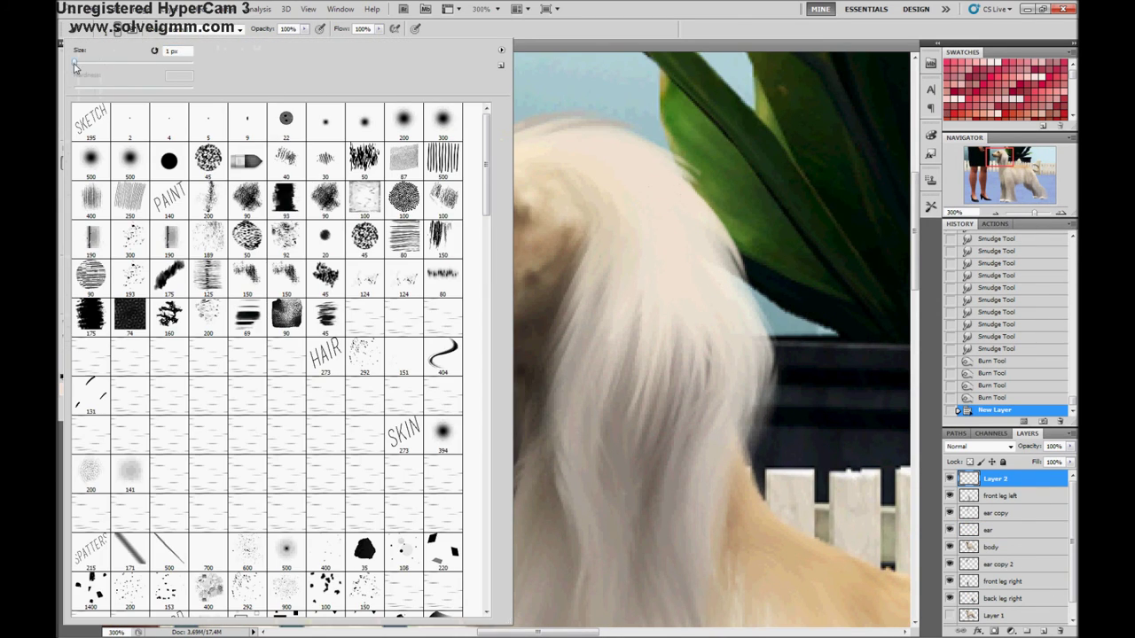
pyautogui.press('Return')
pyautogui.click(485, 206)
pyautogui.click(488, 207)
pyautogui.click(488, 208)
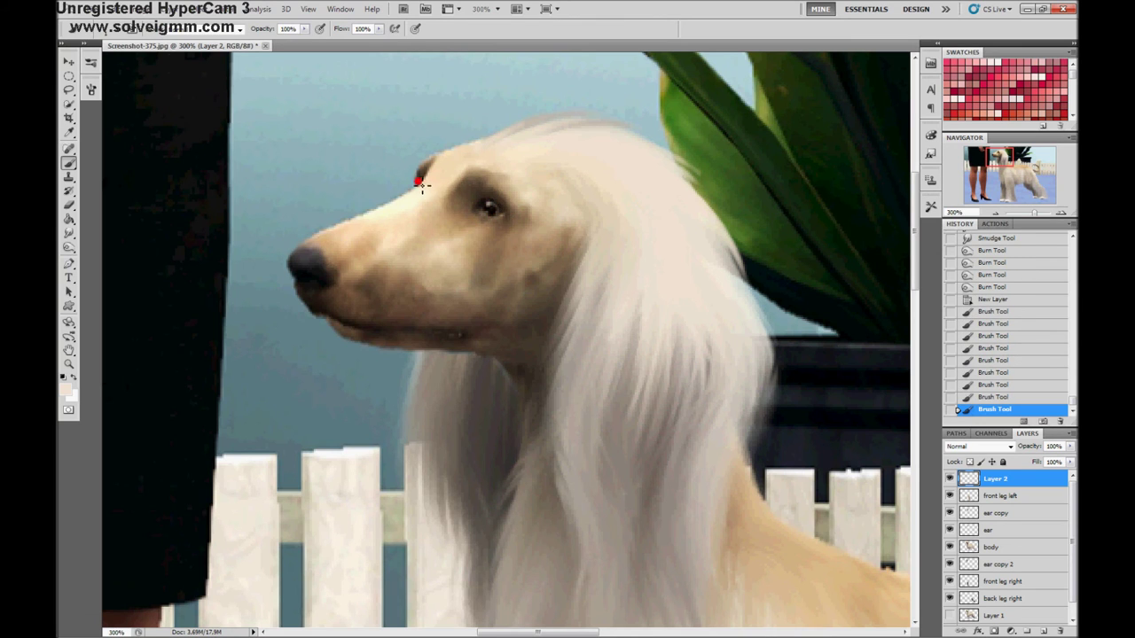
pyautogui.click(306, 264)
pyautogui.click(314, 271)
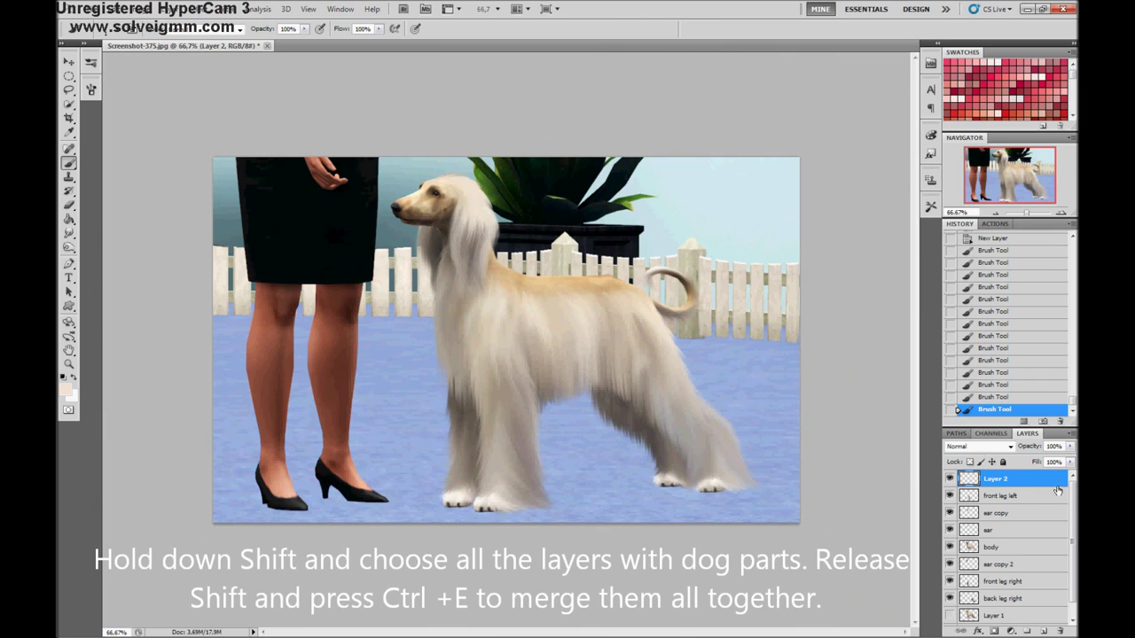
# Merge all the dog's part layers into one Layer 2 and show the background again
pyautogui.scroll(-3, 1057, 490)
pyautogui.keyDown('shift'); pyautogui.click(1010, 585); pyautogui.keyUp('shift')
pyautogui.hotkey('ctrl', 'e')
pyautogui.click(949, 512)
pyautogui.click(950, 512)
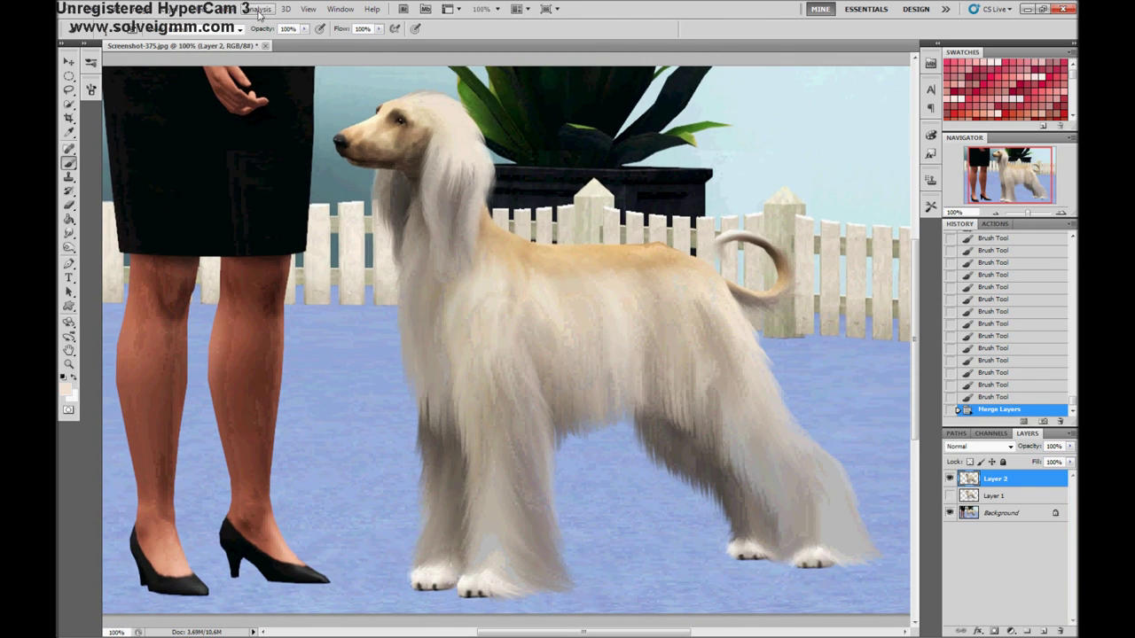
# Sharpen the merged dog, Gaussian-blur the Background at 3.0, and add a new Layer 3
pyautogui.click(229, 9)
pyautogui.click(191, 190)
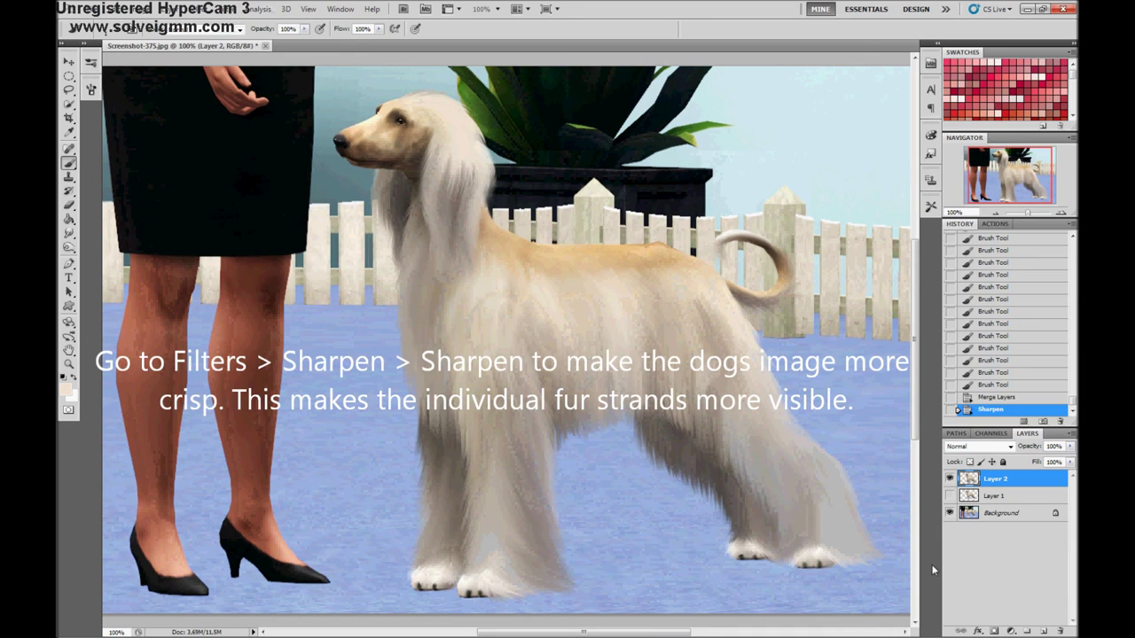
pyautogui.click(1000, 513)
pyautogui.click(229, 9)
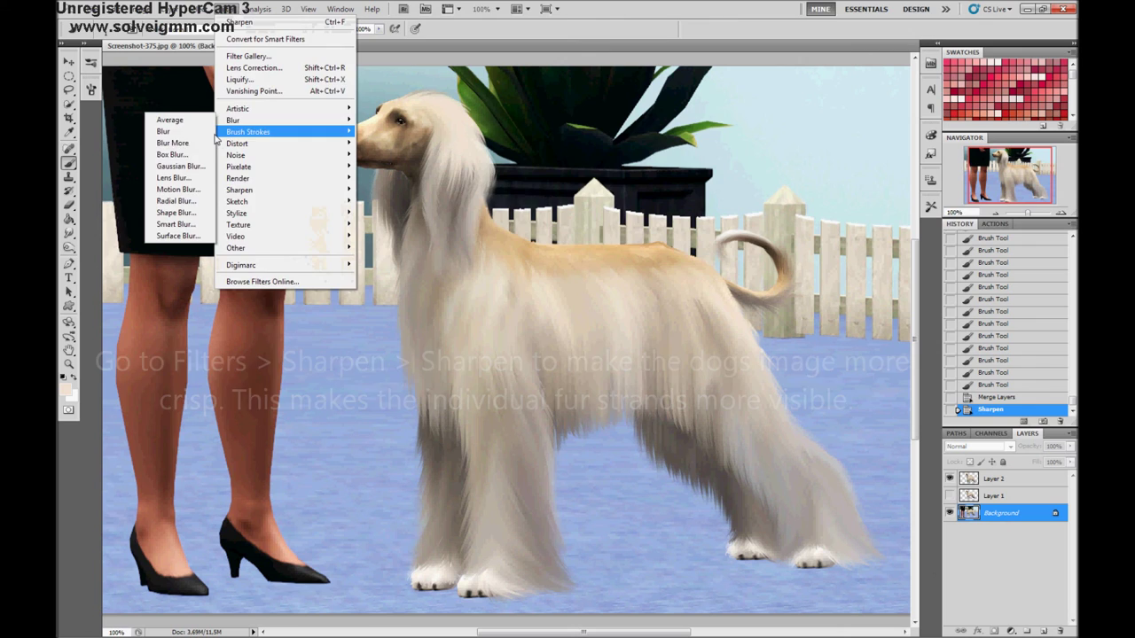
pyautogui.click(180, 166)
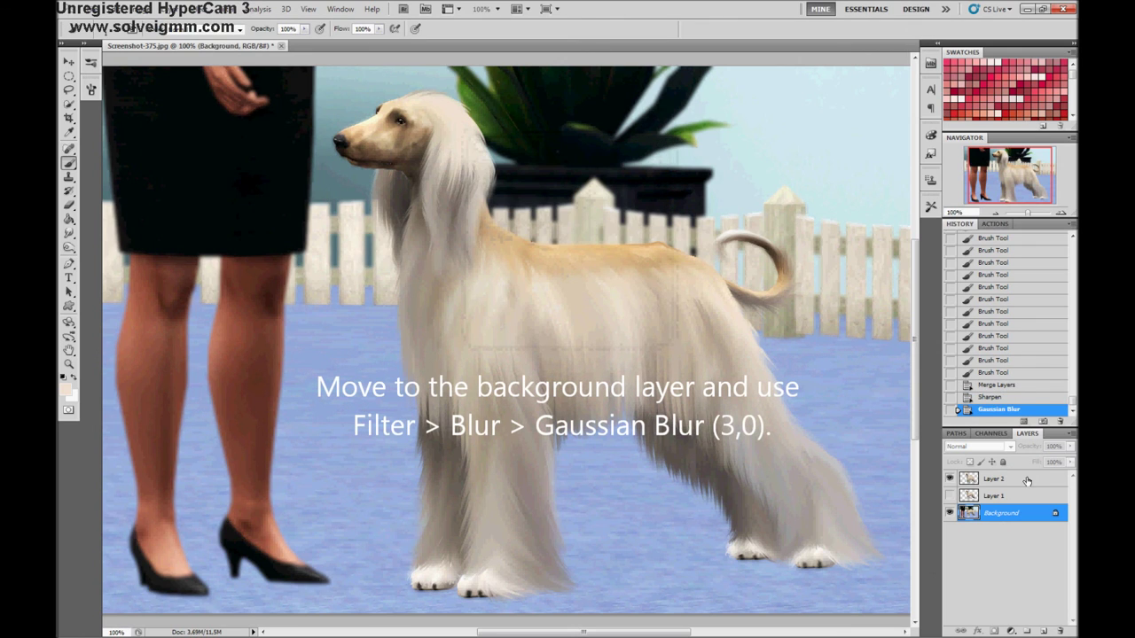
pyautogui.click(1029, 479)
pyautogui.click(1043, 631)
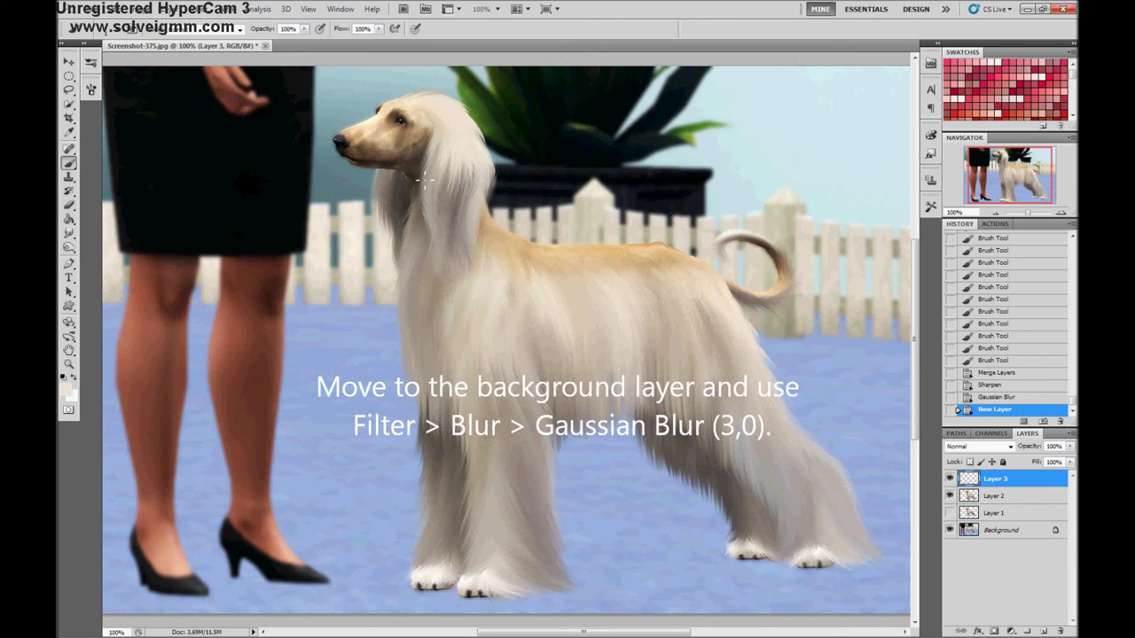
# Paint a thin leash on Layer 3 from the woman's hand to the dog's collar
pyautogui.moveTo(258, 100); pyautogui.dragTo(347, 167)
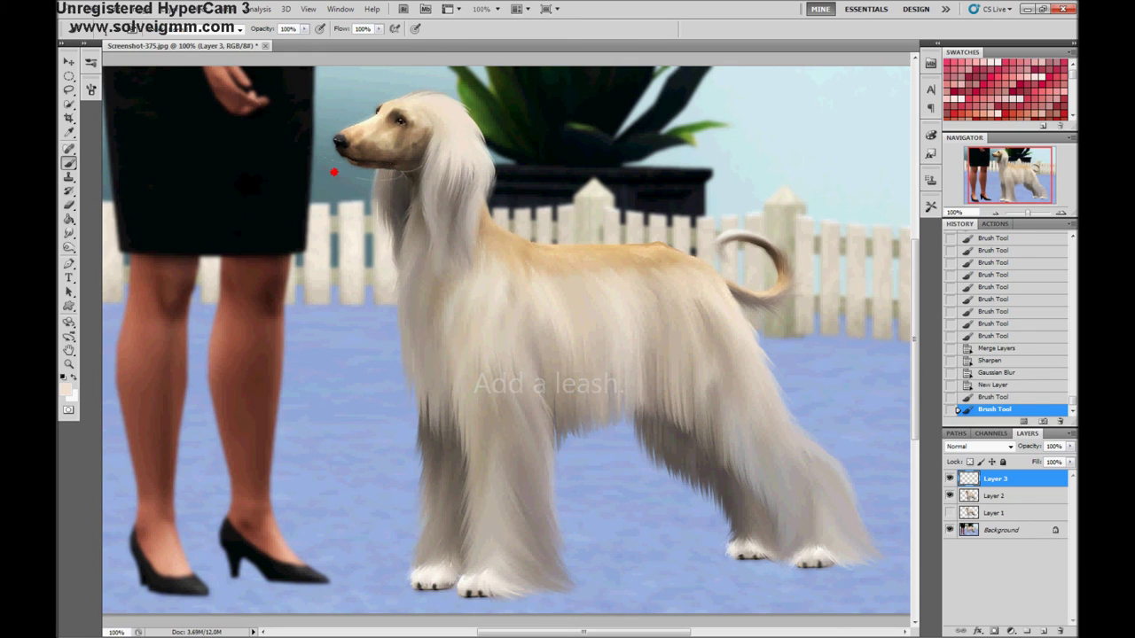
pyautogui.moveTo(257, 101); pyautogui.dragTo(348, 125)
pyautogui.hotkey('ctrl', 'alt', 'z')
pyautogui.hotkey('ctrl', 'alt', 'z')
pyautogui.click(401, 174)
pyautogui.click(266, 100)
pyautogui.hotkey('ctrl', 'j')
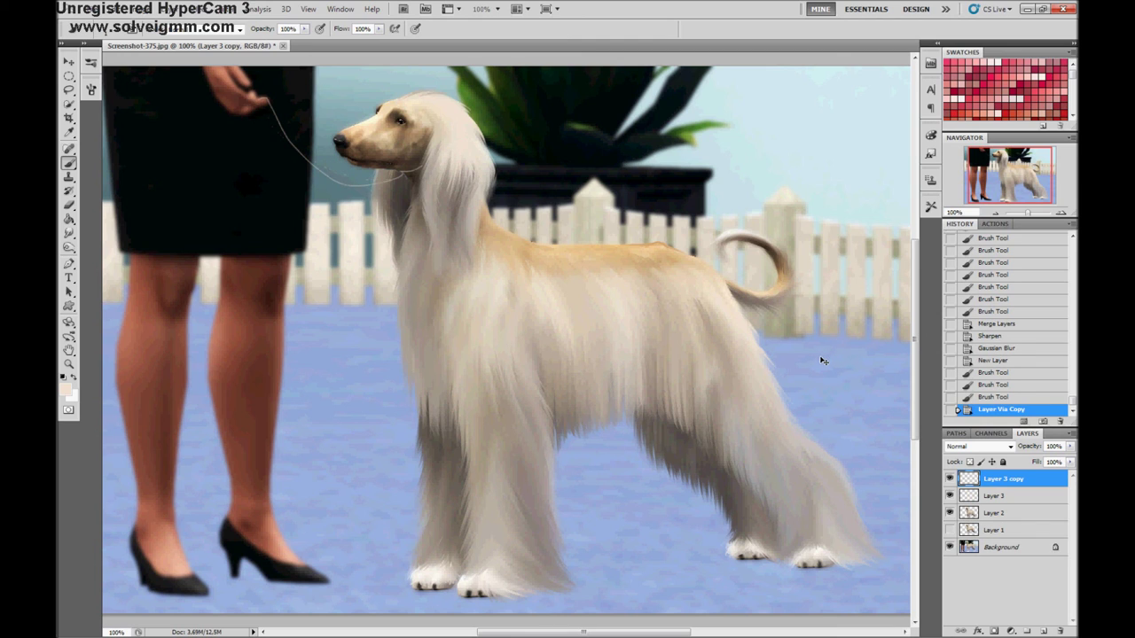
pyautogui.hotkey('ctrl', 'z')
# Give the leash layer a Bevel and Emboss layer style
pyautogui.doubleClick(1046, 479)
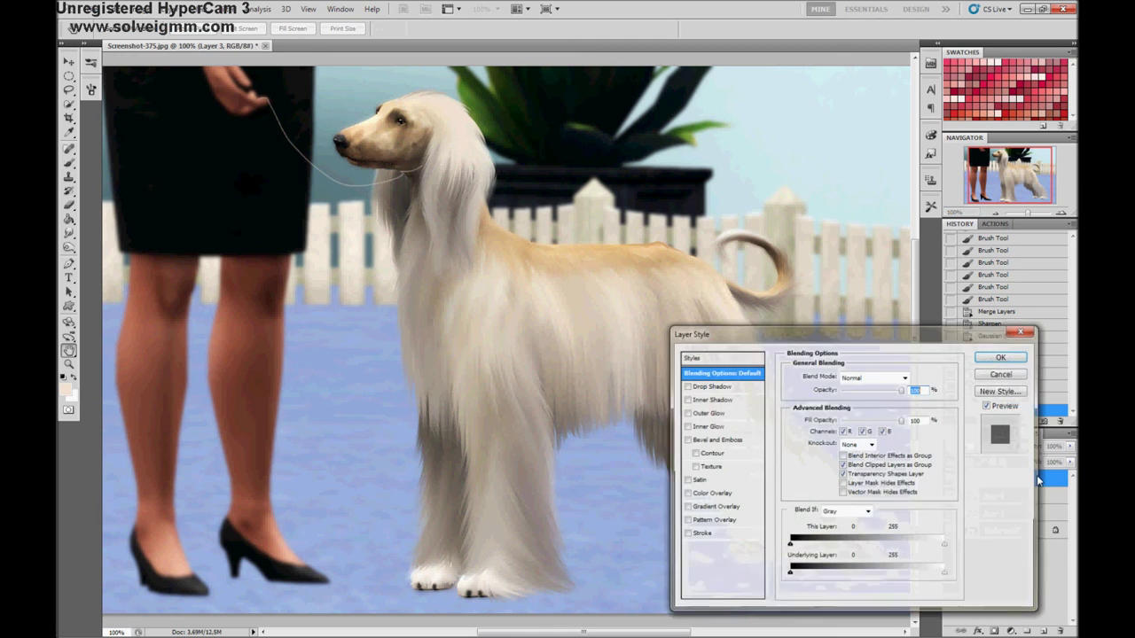
pyautogui.click(739, 441)
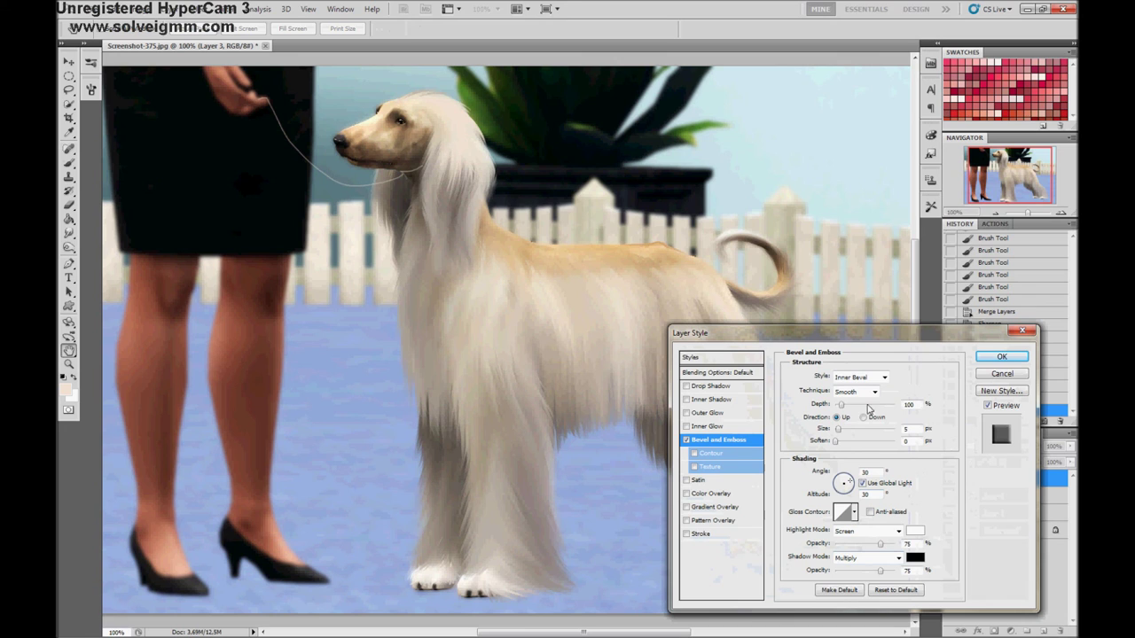
pyautogui.click(1001, 356)
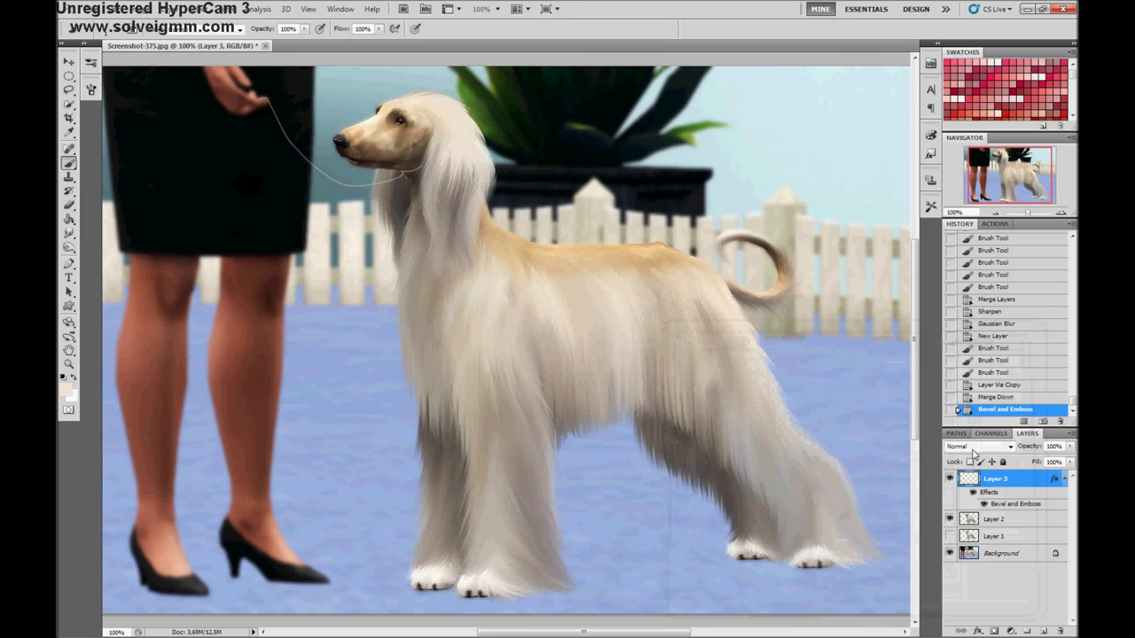